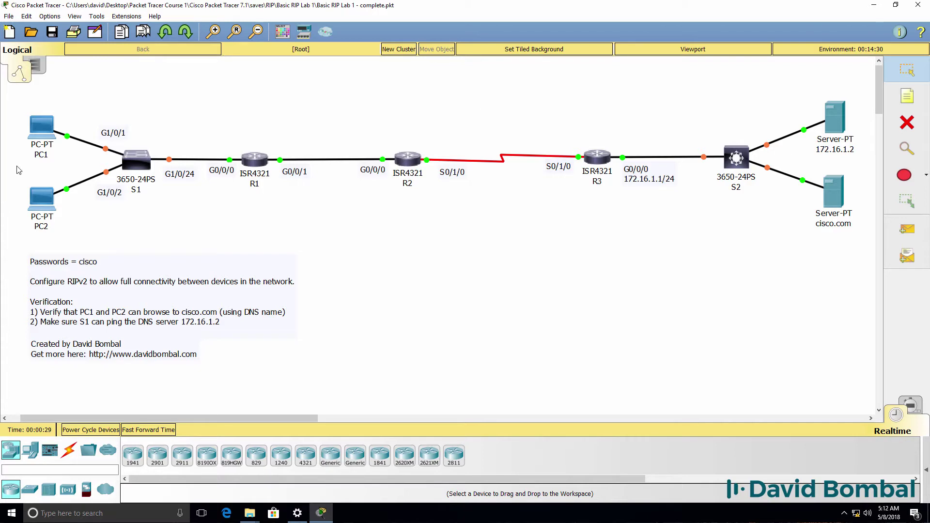
# Open PC1's device window from the RIP lab topology
pyautogui.click(42, 126)
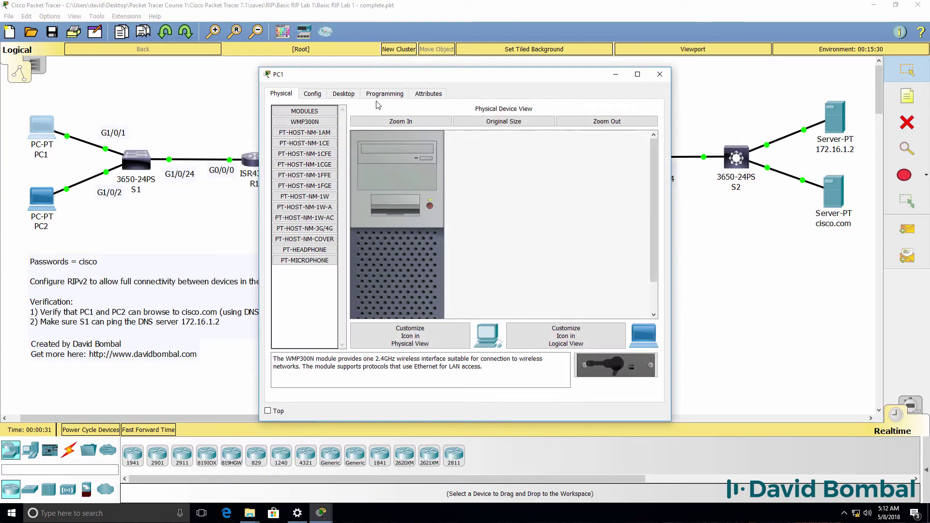
# Ping 172.16.1.2 from PC1's Command Prompt and widen the prompt window
pyautogui.click(344, 94)
pyautogui.click(532, 128)
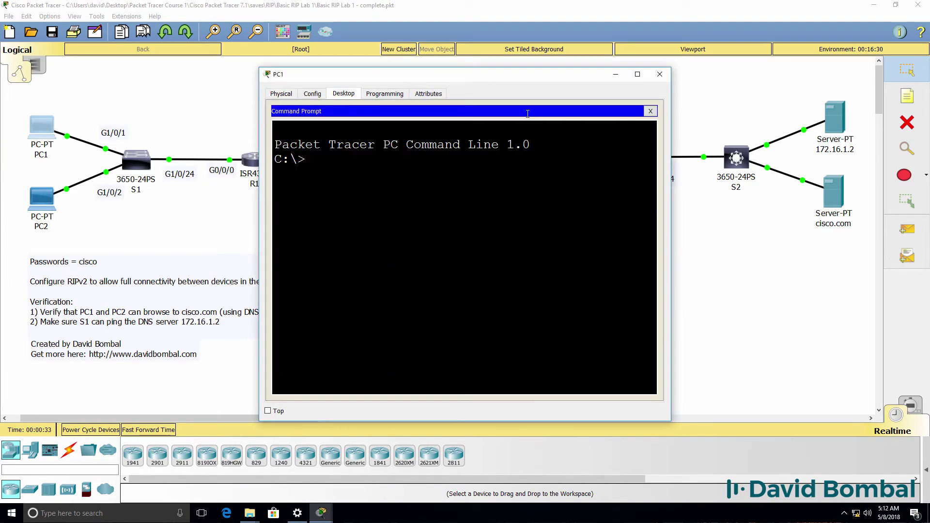
pyautogui.write('ping 172.16.1.2')
pyautogui.press('Return')
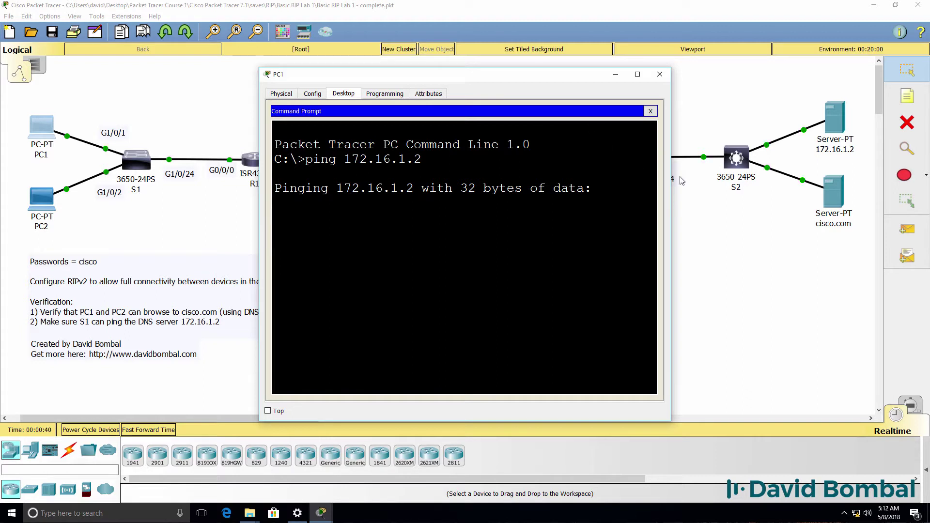
pyautogui.moveTo(671, 179); pyautogui.dragTo(819, 176)
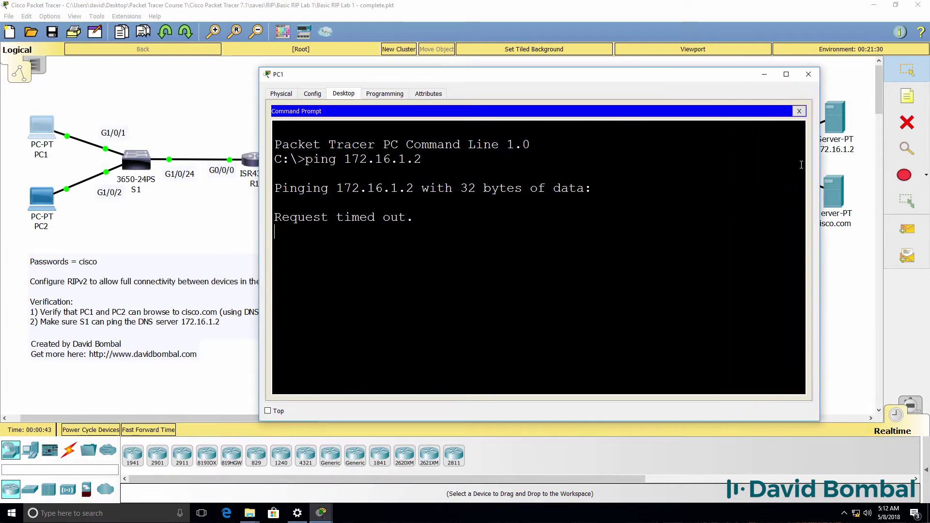
pyautogui.moveTo(647, 78); pyautogui.dragTo(689, 185)
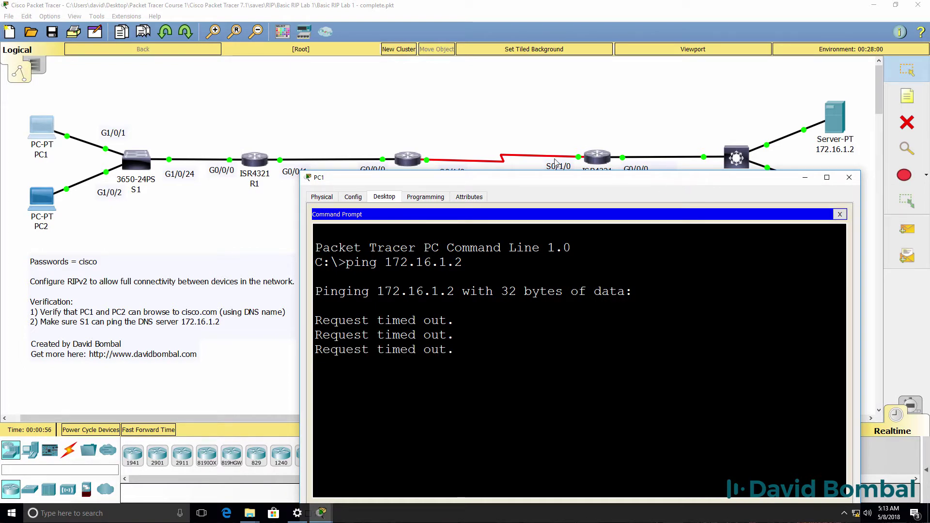
# Open router R1's CLI and widen and reposition its window to reveal R2, R3 and S2
pyautogui.click(258, 166)
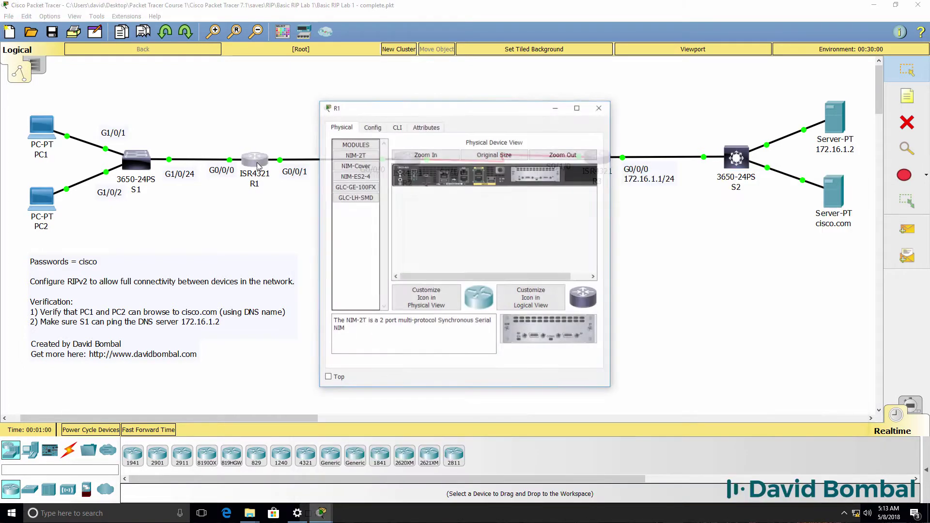
pyautogui.click(397, 127)
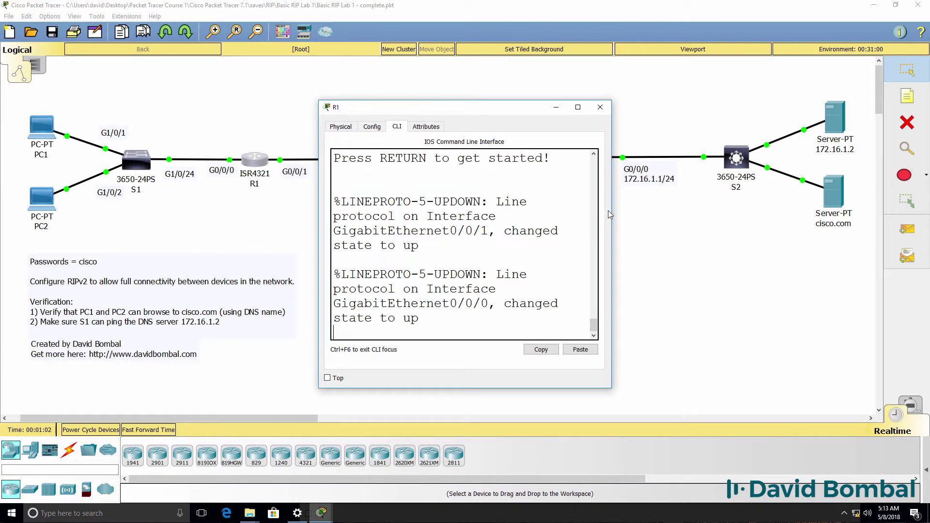
pyautogui.moveTo(611, 210); pyautogui.dragTo(926, 210)
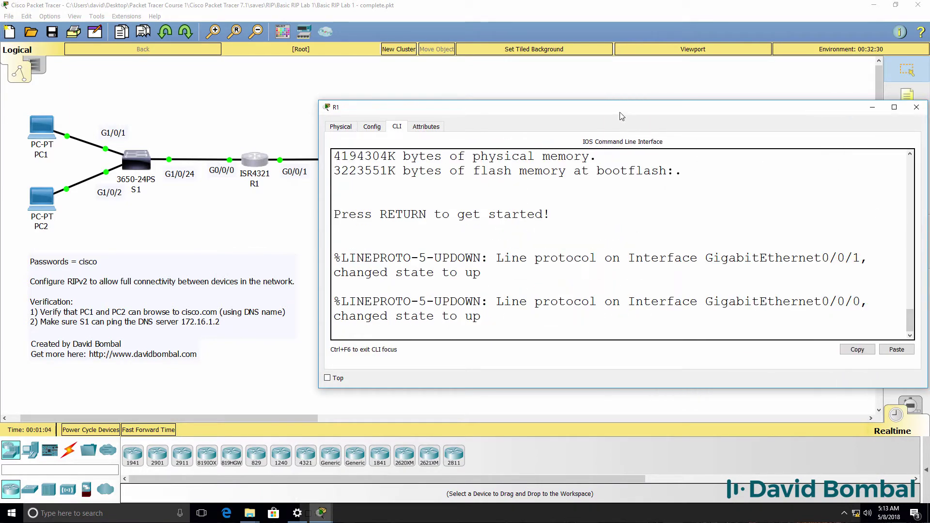
pyautogui.moveTo(620, 111); pyautogui.dragTo(600, 218)
# Enter privileged mode on R1 with the enable password and display its routing table
pyautogui.press('Return')
pyautogui.write('en')
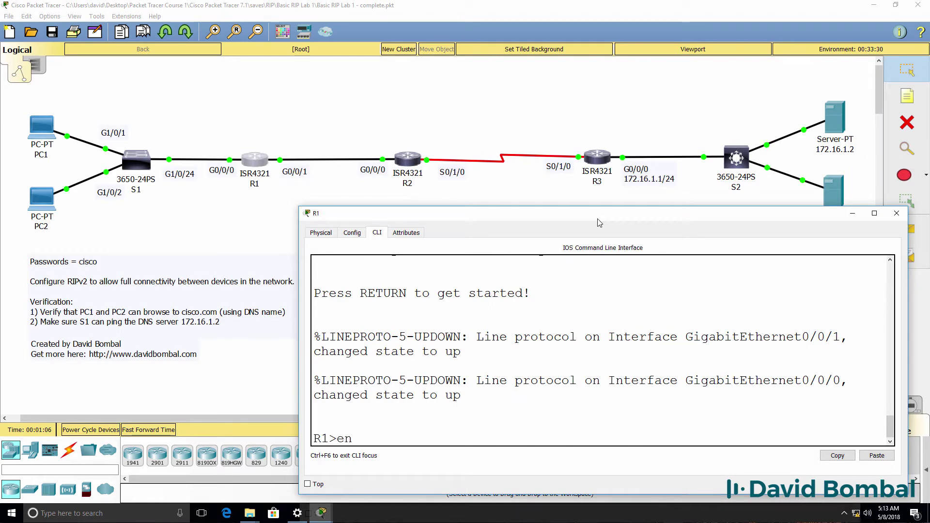
pyautogui.press('Return')
pyautogui.write('cisco')
pyautogui.press('Return')
pyautogui.write('sh ip route')
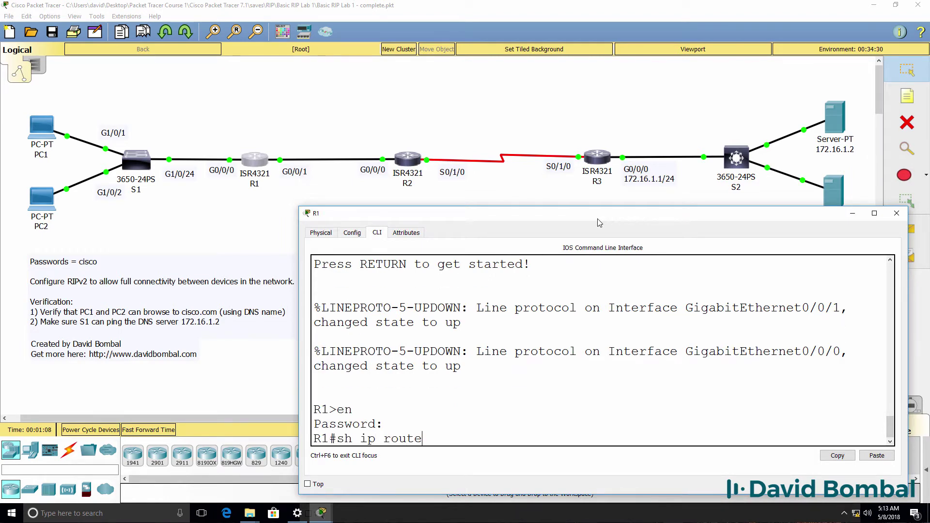
pyautogui.press('Return')
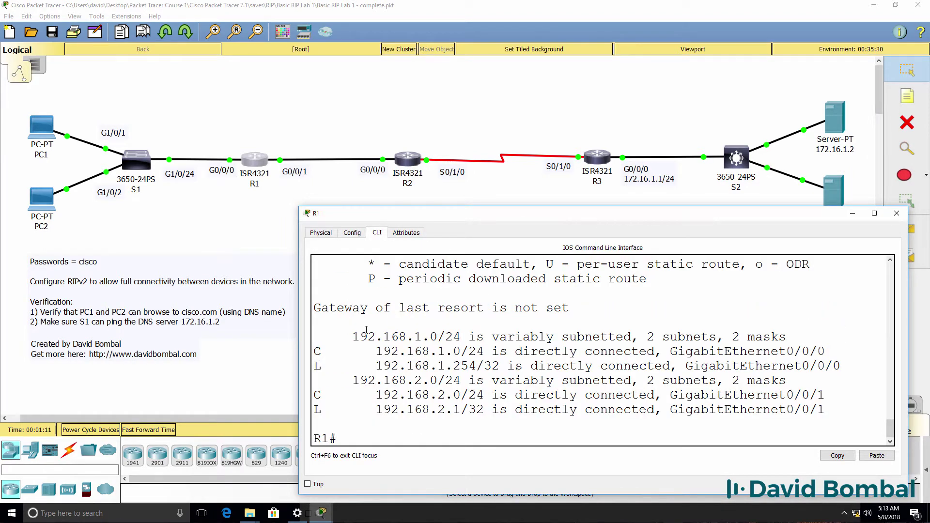
pyautogui.moveTo(366, 325); pyautogui.dragTo(528, 424)
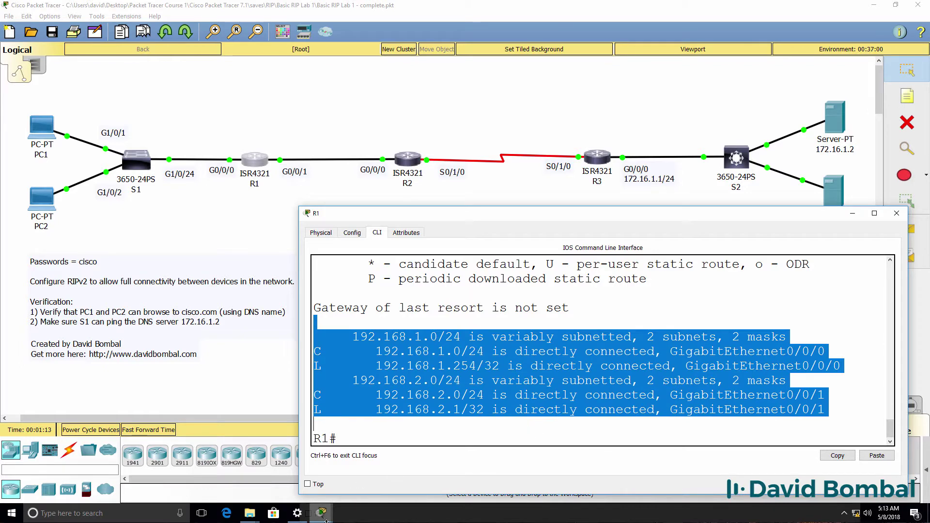
# Re-run PC1's ping to 172.16.1.2 and mark the Destination host unreachable reply
pyautogui.moveTo(321, 512)
pyautogui.click(328, 494)
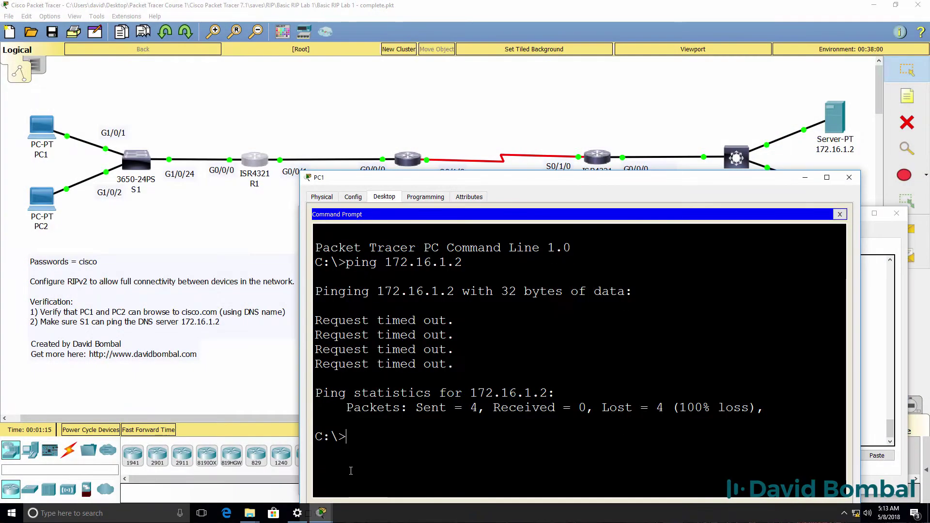
pyautogui.press('Up')
pyautogui.press('Return')
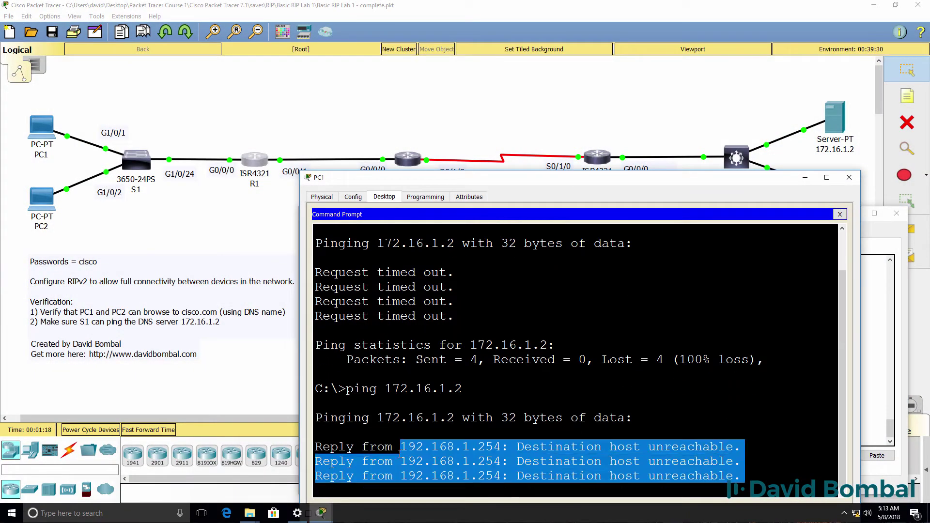
pyautogui.moveTo(377, 345); pyautogui.dragTo(493, 344)
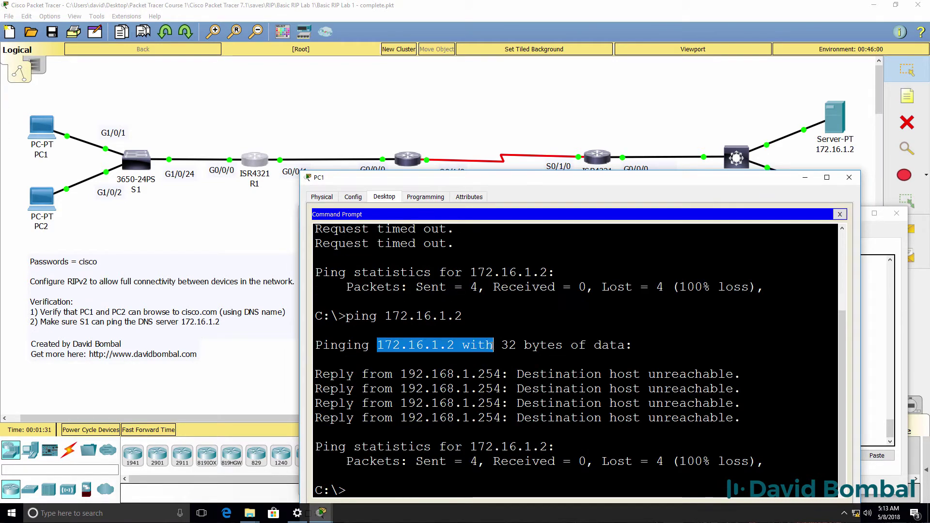
pyautogui.moveTo(754, 421); pyautogui.dragTo(517, 417)
pyautogui.moveTo(377, 347); pyautogui.dragTo(453, 352)
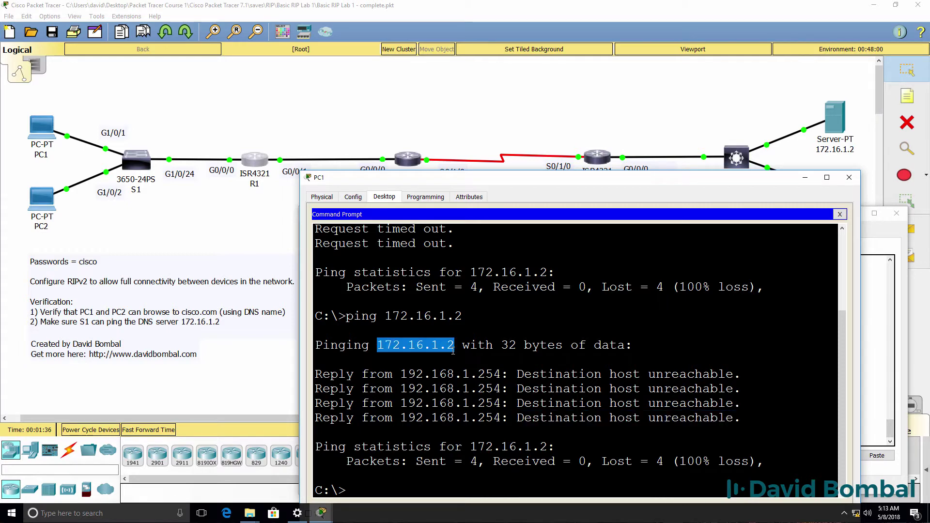
# Run show ip interface brief on R1 and highlight Gig0/0/0 (192.168.1.254) and Gig0/0/1 (192.168.2.1)
pyautogui.moveTo(321, 513)
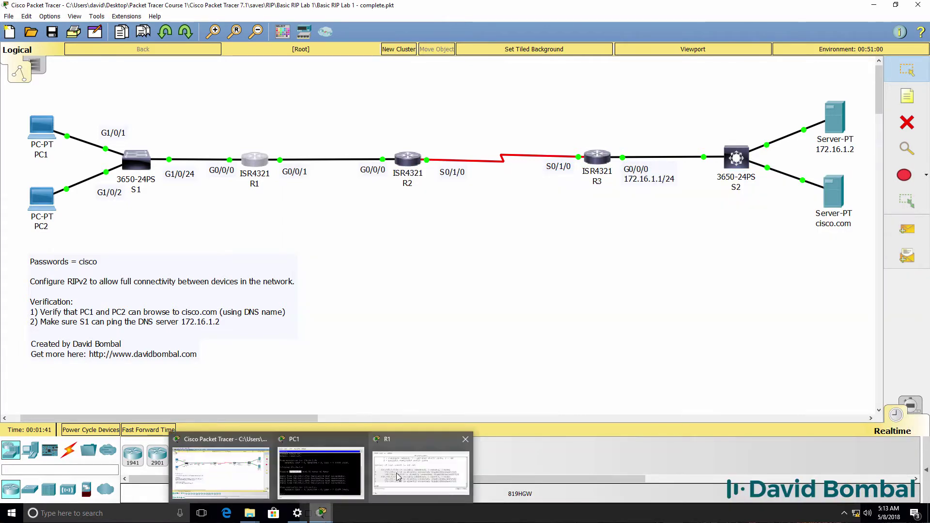
pyautogui.click(397, 477)
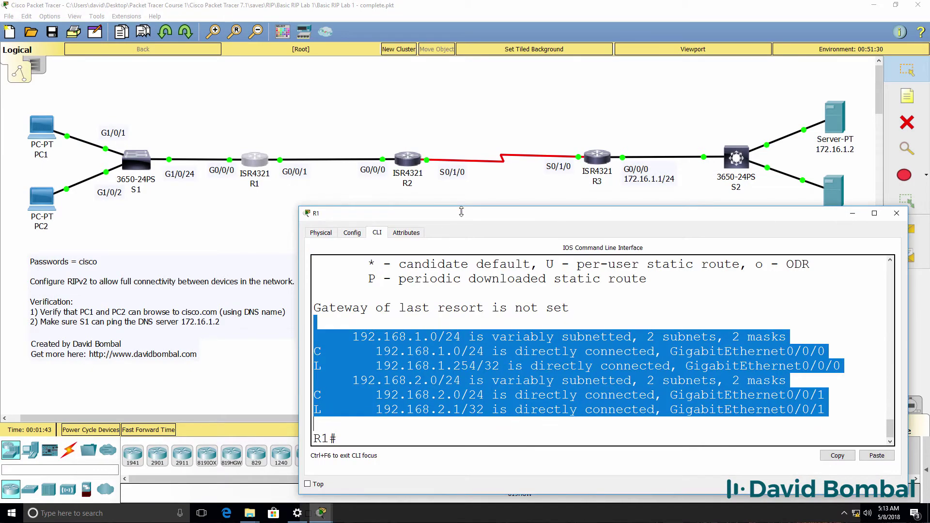
pyautogui.moveTo(459, 207); pyautogui.dragTo(458, 190)
pyautogui.press('Return')
pyautogui.press('Return')
pyautogui.press('Return')
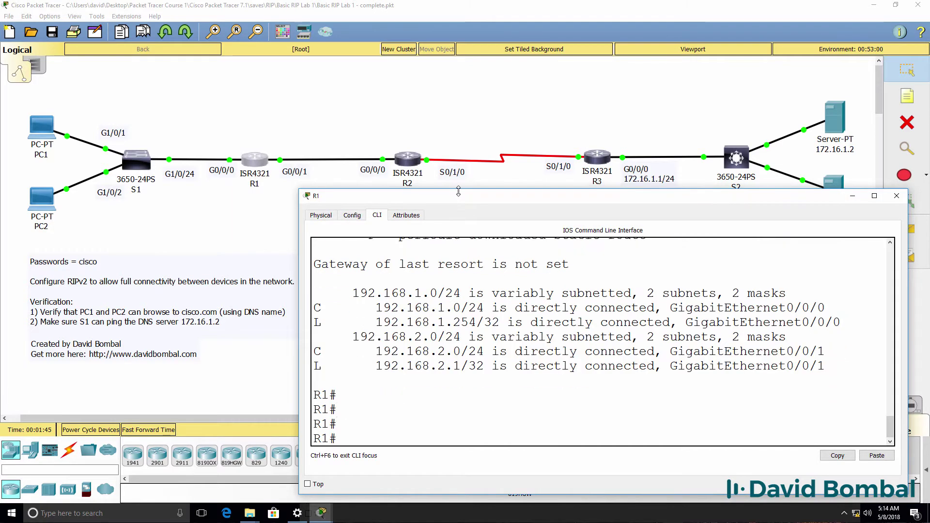
pyautogui.write('sh ip int brief')
pyautogui.press('Return')
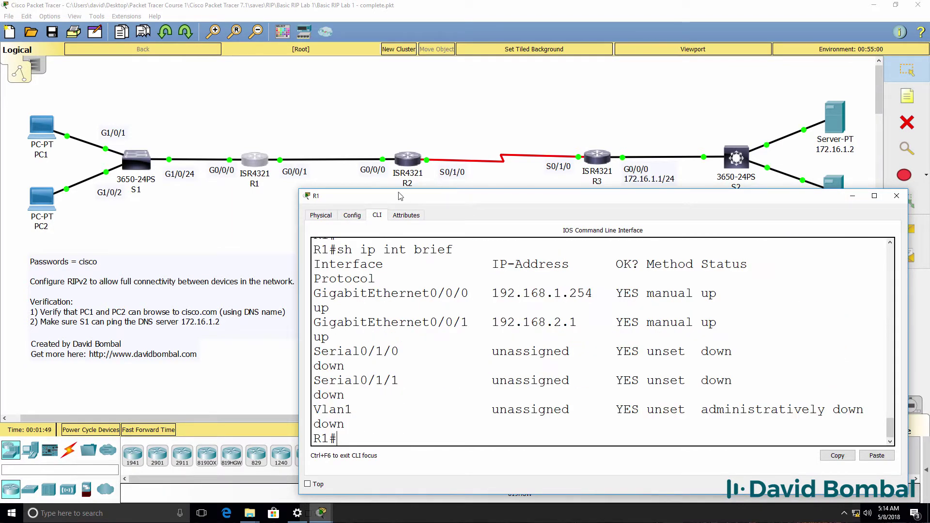
pyautogui.moveTo(299, 338); pyautogui.dragTo(228, 339)
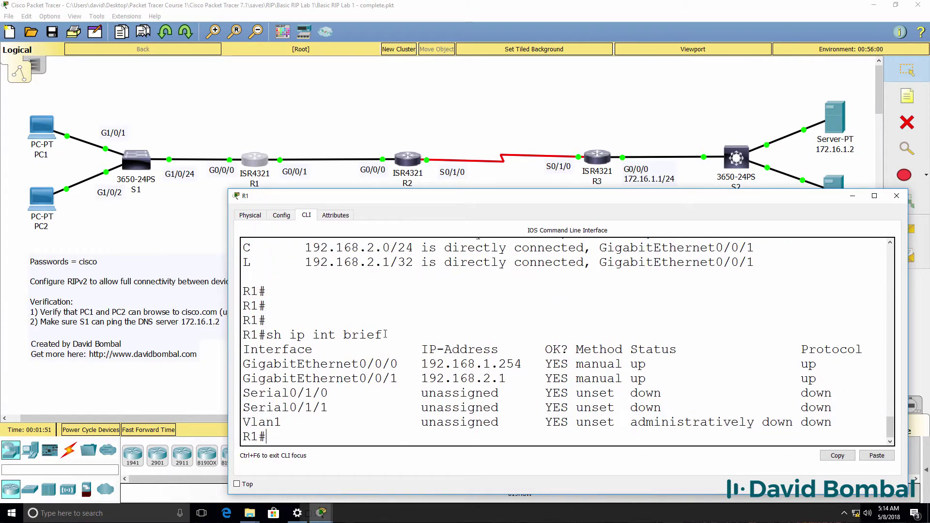
pyautogui.moveTo(526, 363); pyautogui.dragTo(239, 363)
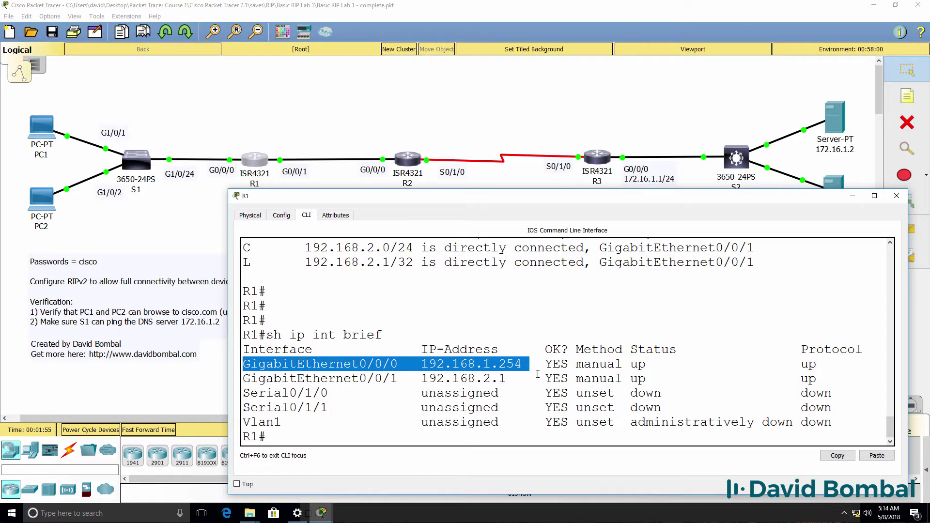
pyautogui.moveTo(533, 378); pyautogui.dragTo(241, 378)
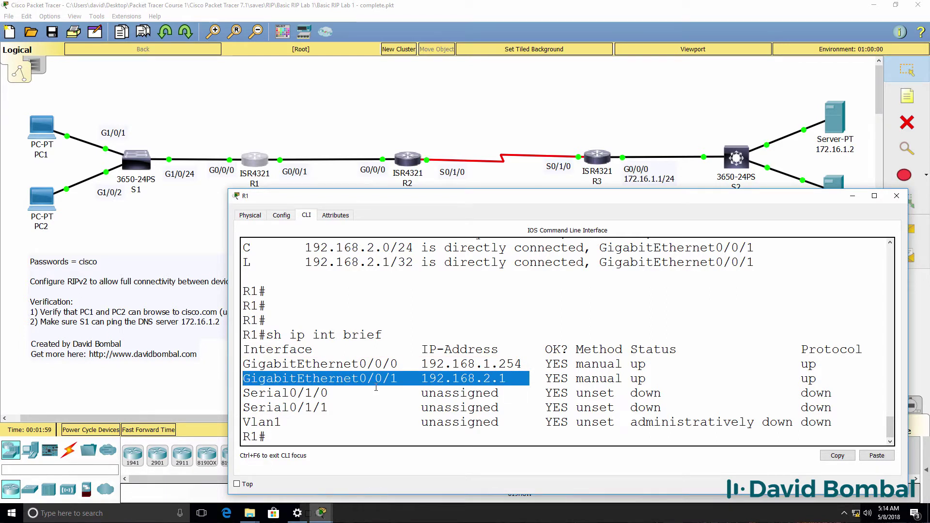
pyautogui.write('conf t')
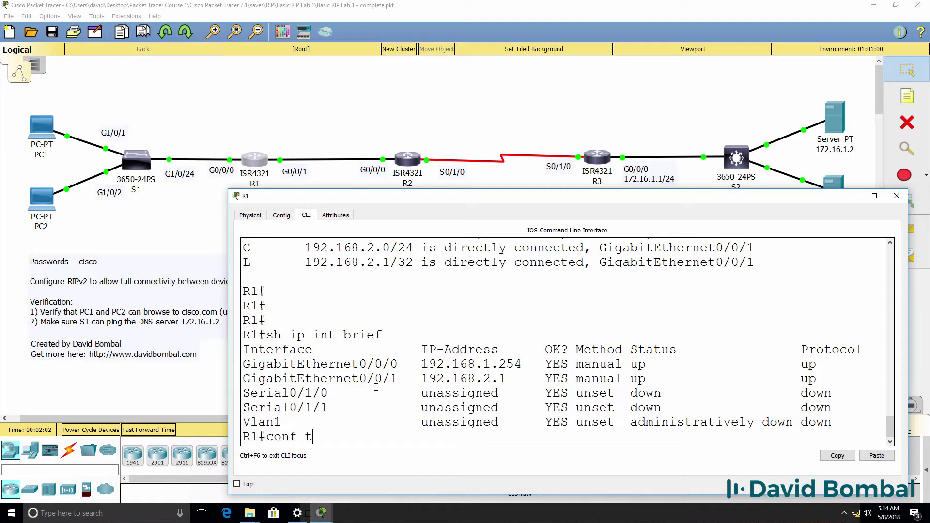
# Configure router rip on R1 with networks 192.168.1.0 and 192.168.2.0, version 2, then end
pyautogui.press('Return')
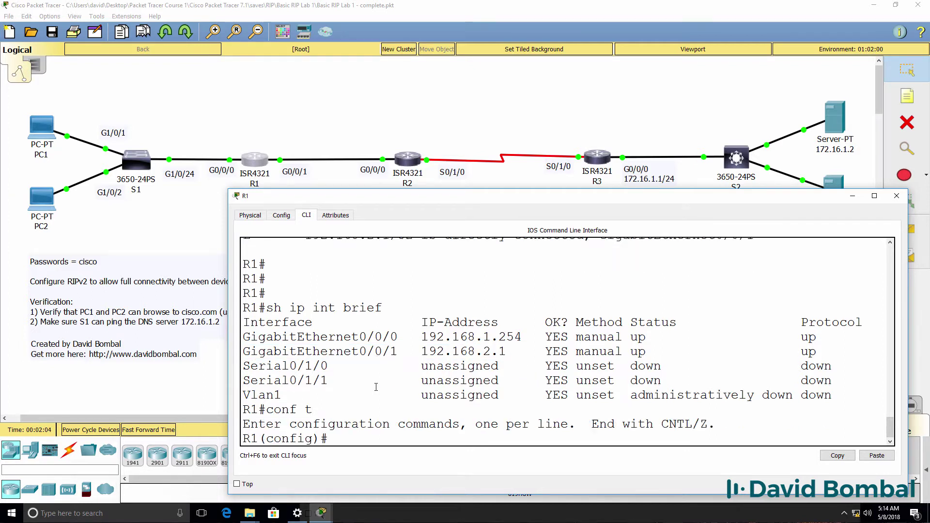
pyautogui.write('router ')
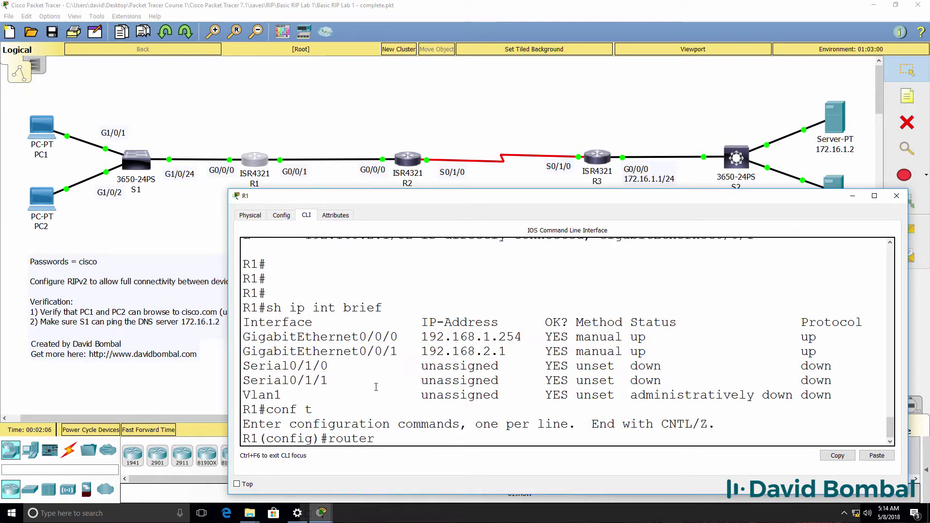
pyautogui.write('rip')
pyautogui.press('Return')
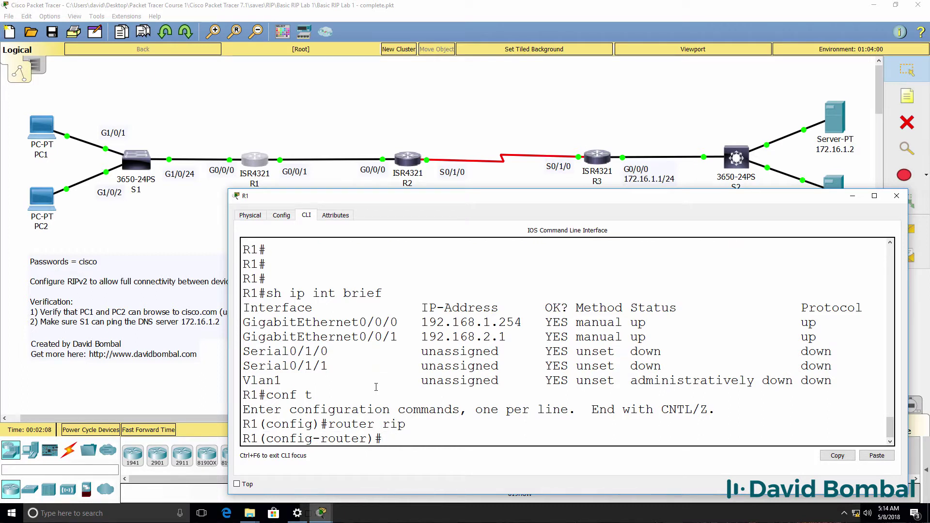
pyautogui.write('network 192.168.1.0')
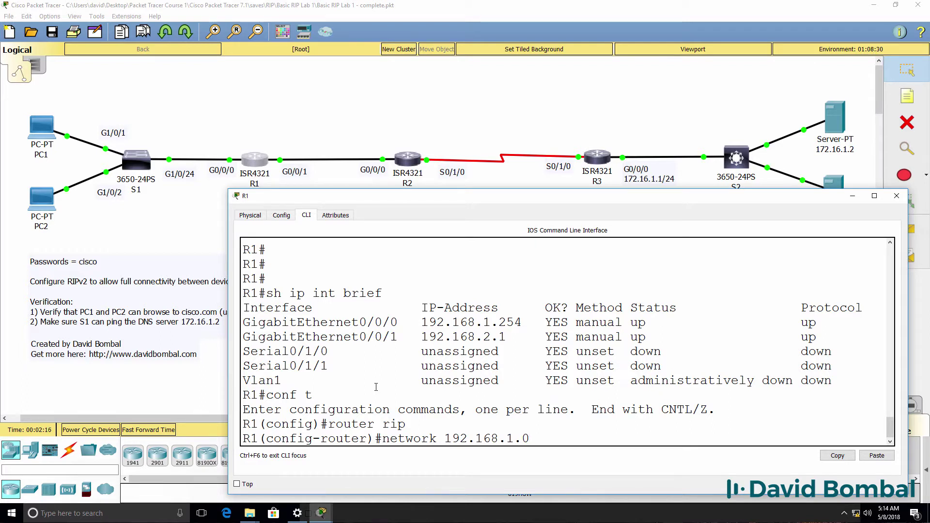
pyautogui.press('Return')
pyautogui.write('n')
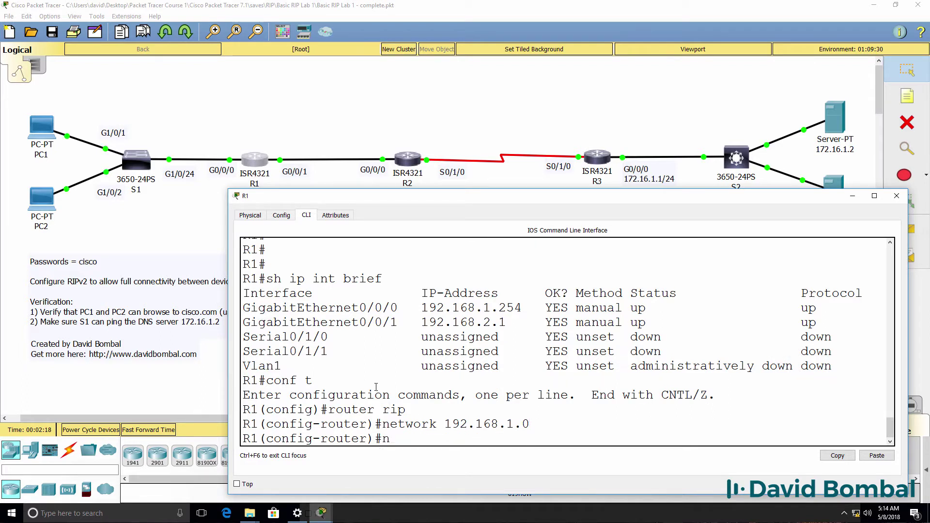
pyautogui.write('etwork 192.168.3.')
pyautogui.write('0')
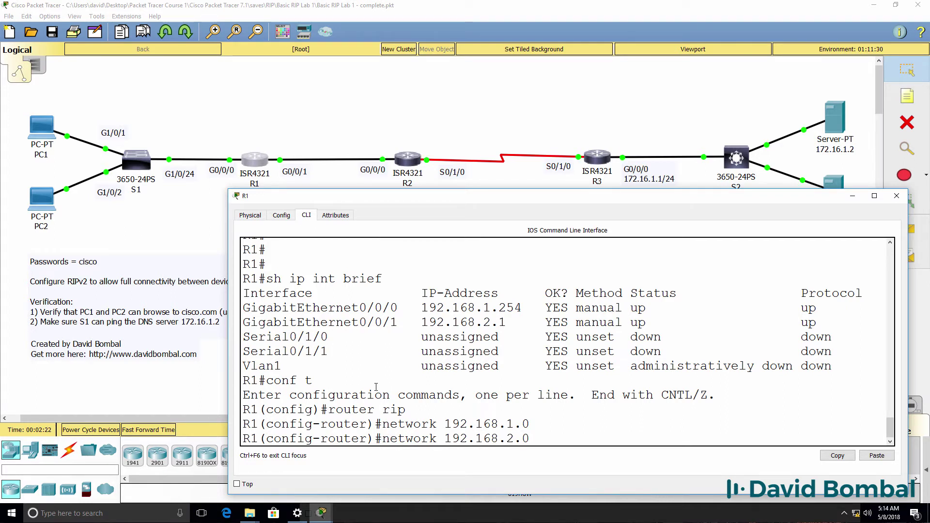
pyautogui.press('Return')
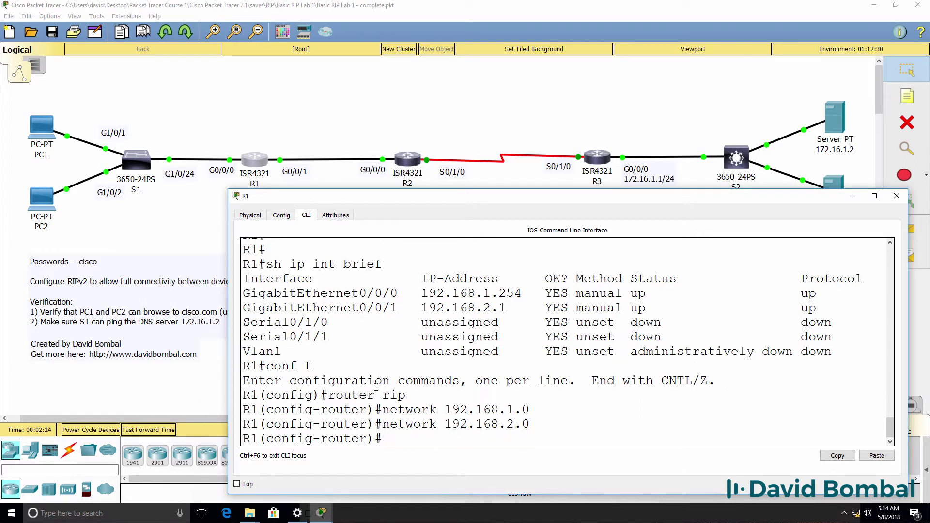
pyautogui.write('version ')
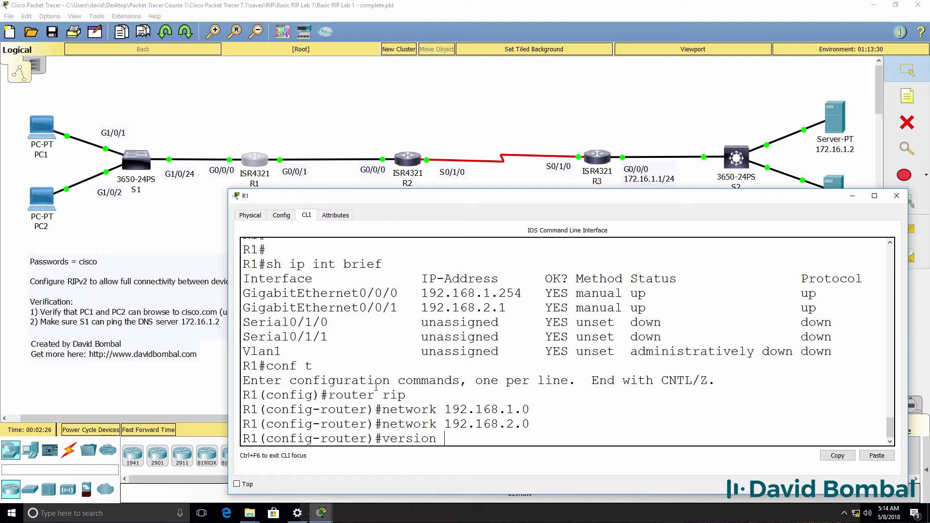
pyautogui.write('2')
pyautogui.press('Return')
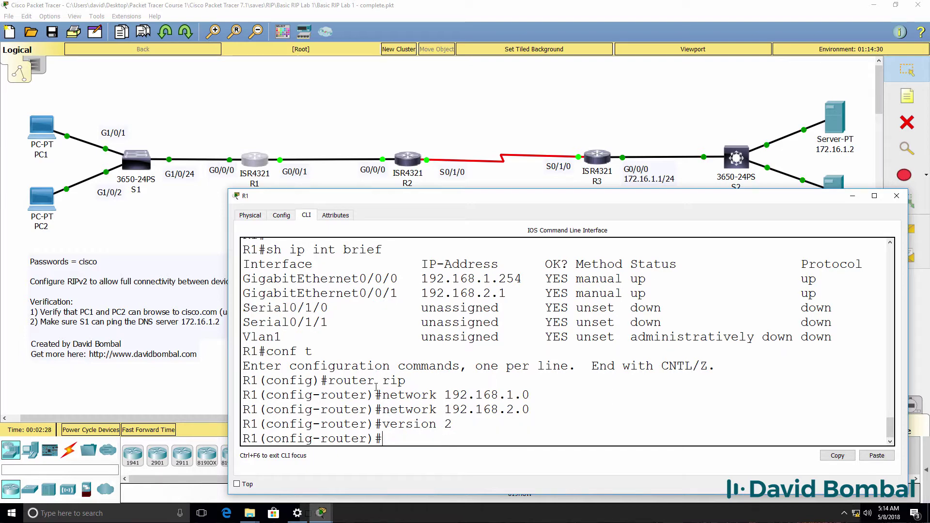
pyautogui.write('end')
pyautogui.press('Return')
pyautogui.press('Return')
pyautogui.press('Return')
pyautogui.press('Return')
pyautogui.press('Return')
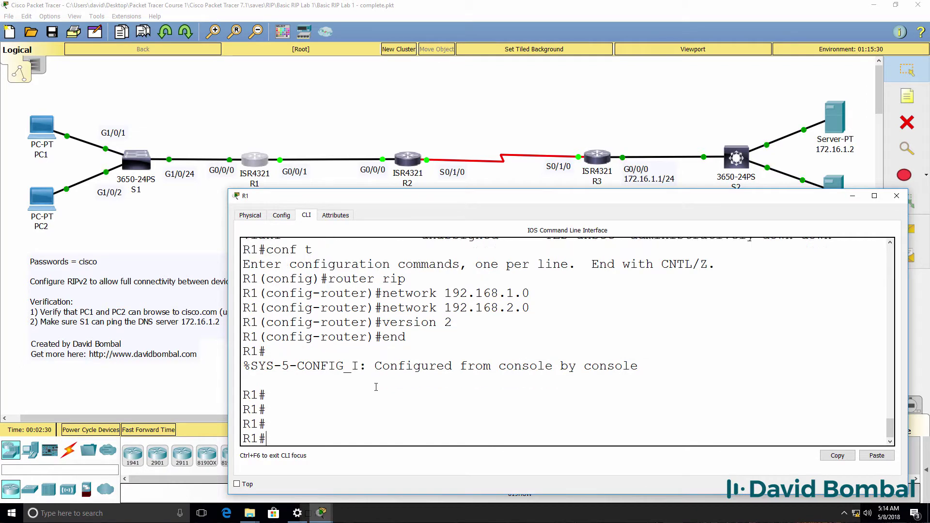
# Display R1's routing protocols with sh ip prot and enlarge the console to show the output
pyautogui.write('sh ip prot')
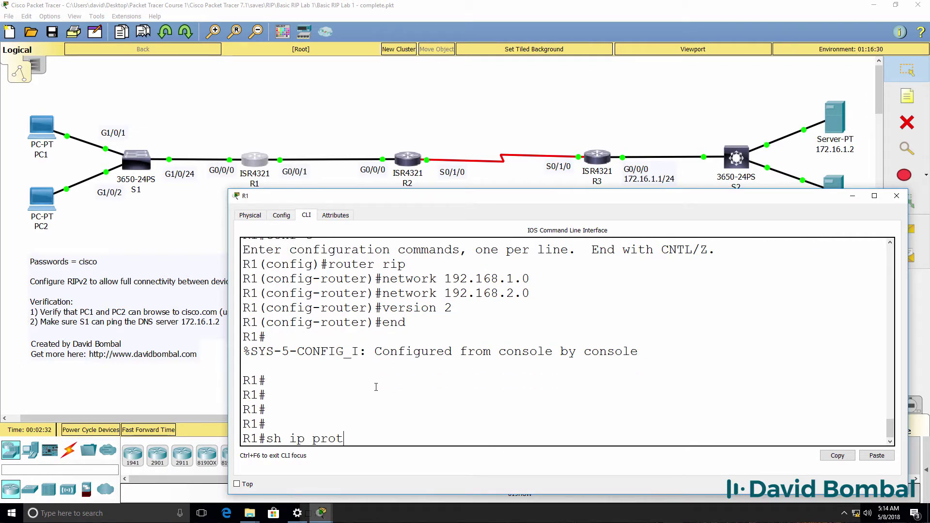
pyautogui.press('Return')
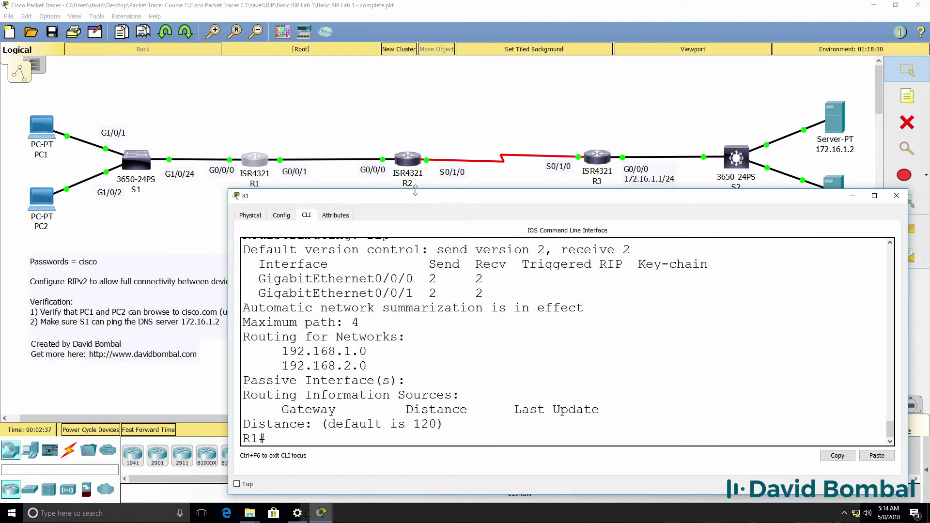
pyautogui.moveTo(415, 190); pyautogui.dragTo(415, 20)
pyautogui.scroll(-1, 566, 256)
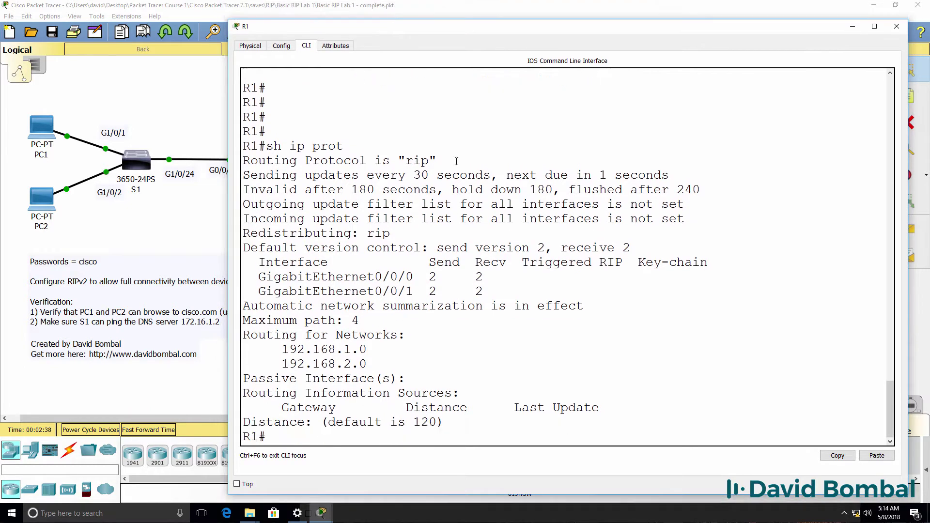
pyautogui.moveTo(438, 160); pyautogui.dragTo(126, 156)
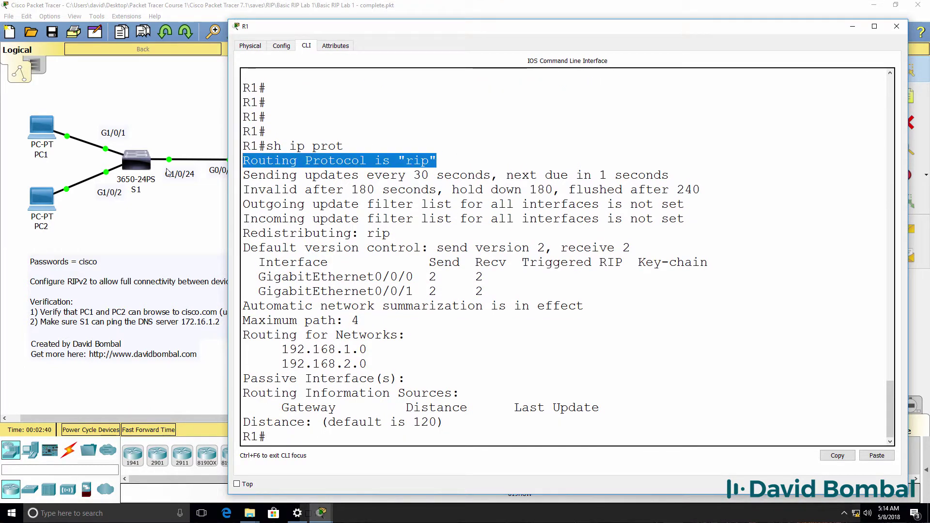
# Highlight GigabitEthernet0/0/1, the version 2 send/receive values and networks 192.168.1.0 and 192.168.2.0
pyautogui.moveTo(413, 291); pyautogui.dragTo(335, 277)
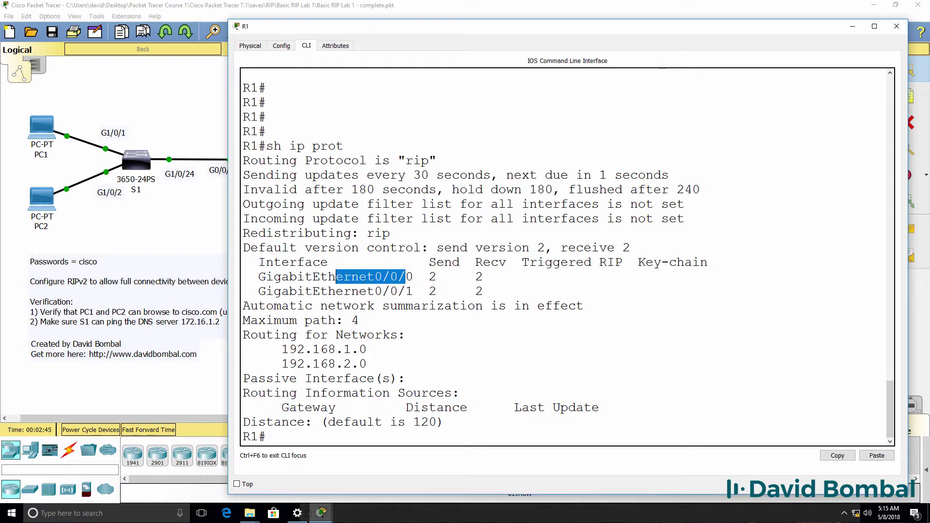
pyautogui.moveTo(393, 28); pyautogui.dragTo(497, 22)
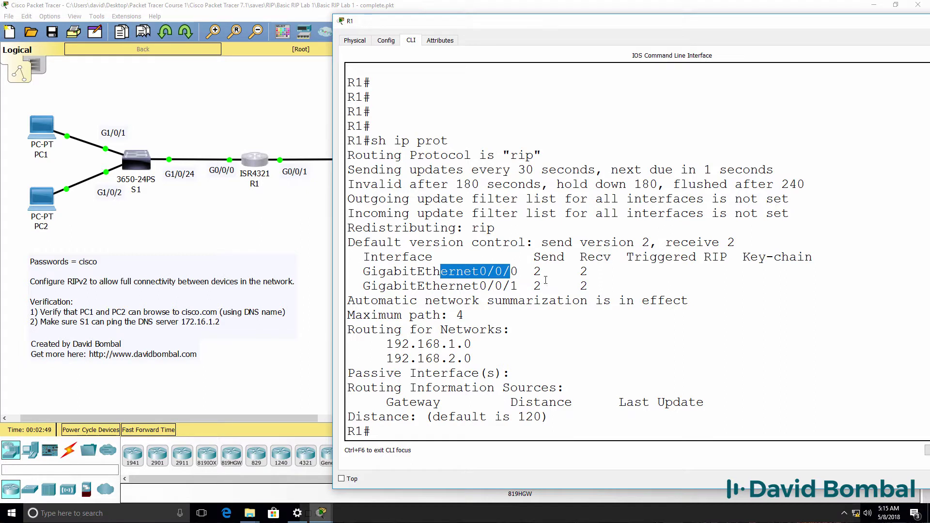
pyautogui.moveTo(532, 272); pyautogui.dragTo(594, 286)
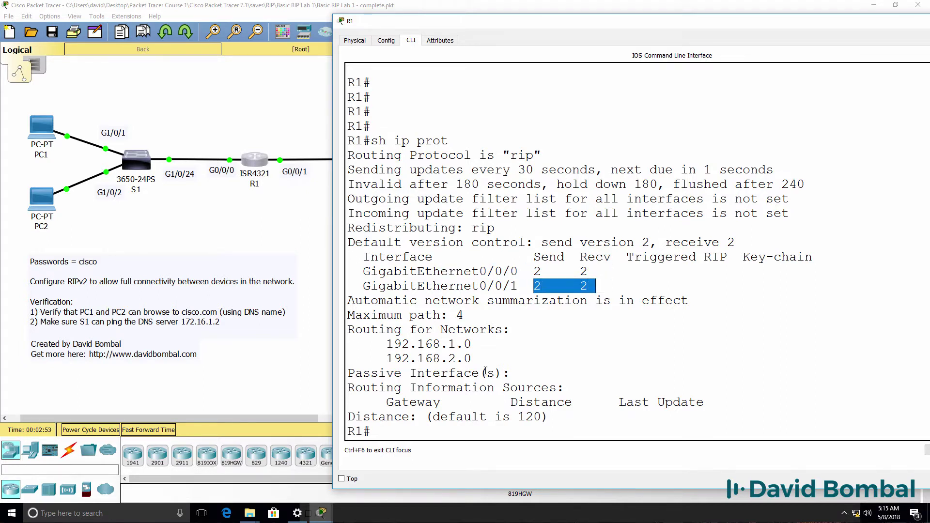
pyautogui.moveTo(475, 359); pyautogui.dragTo(350, 331)
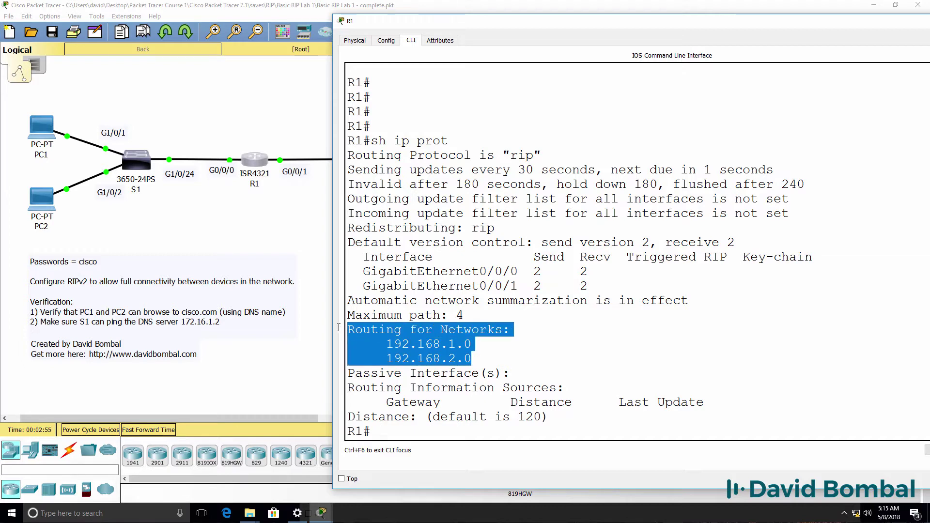
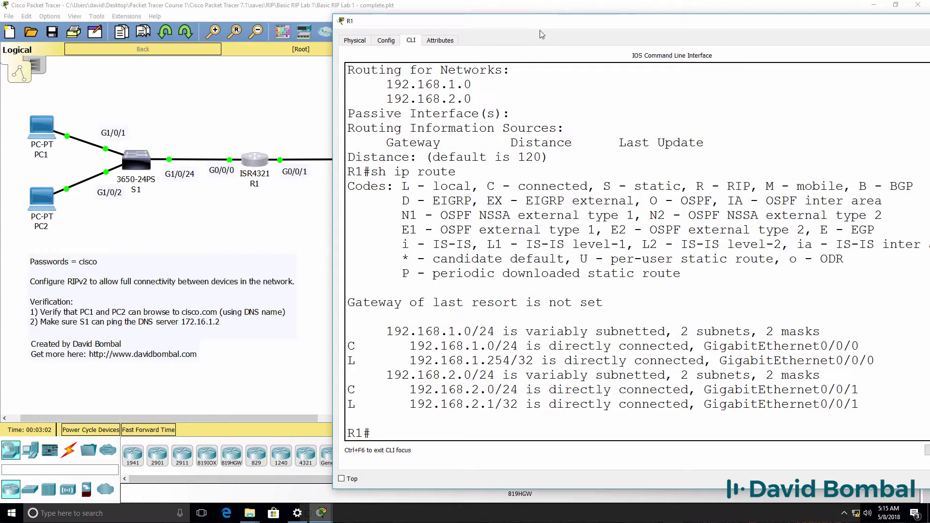
# Drag R1's console window aside to uncover the topology after its RIP check
pyautogui.moveTo(539, 27); pyautogui.dragTo(263, 208)
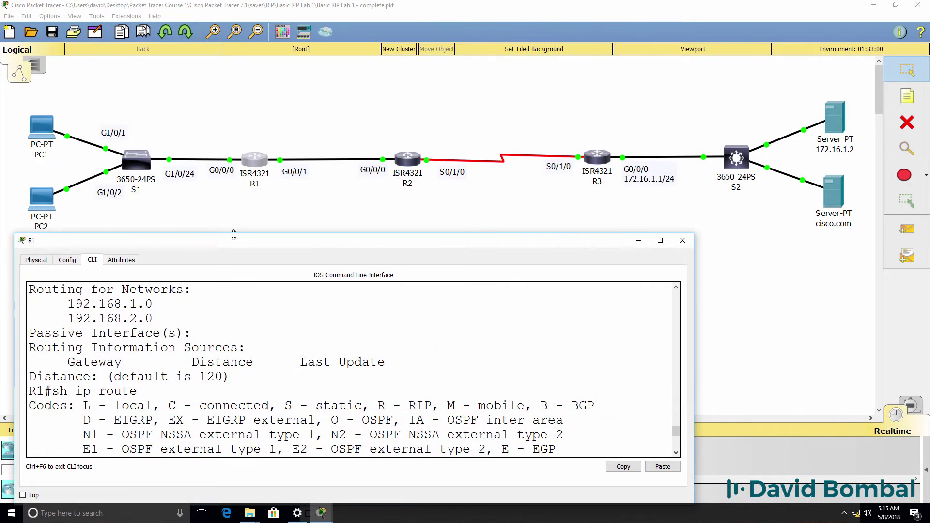
# Open R2's CLI and widen its console, placed below the topology
pyautogui.click(424, 157)
pyautogui.click(397, 127)
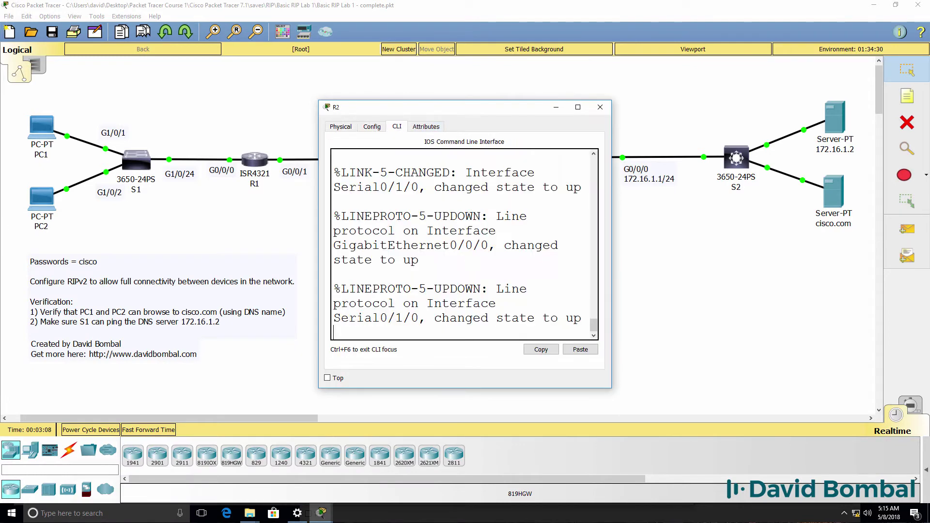
pyautogui.moveTo(611, 198); pyautogui.dragTo(927, 197)
pyautogui.moveTo(678, 107); pyautogui.dragTo(668, 182)
# Enter privileged mode on R2 with en and the enable password
pyautogui.press('Return')
pyautogui.write('en')
pyautogui.press('Return')
pyautogui.press('Return')
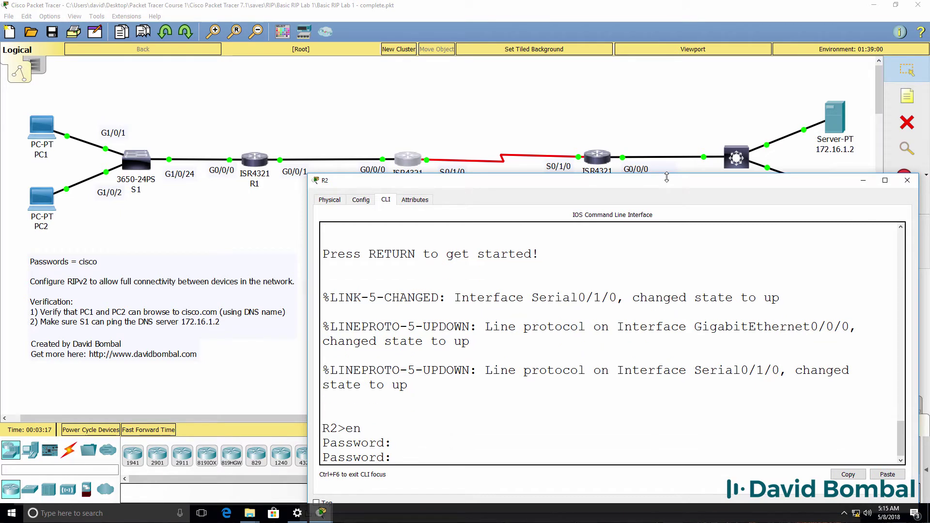
pyautogui.press('Return')
# Check R2's routing protocols and routing table, then enter global configuration mode
pyautogui.write('sh ip prot')
pyautogui.press('Tab')
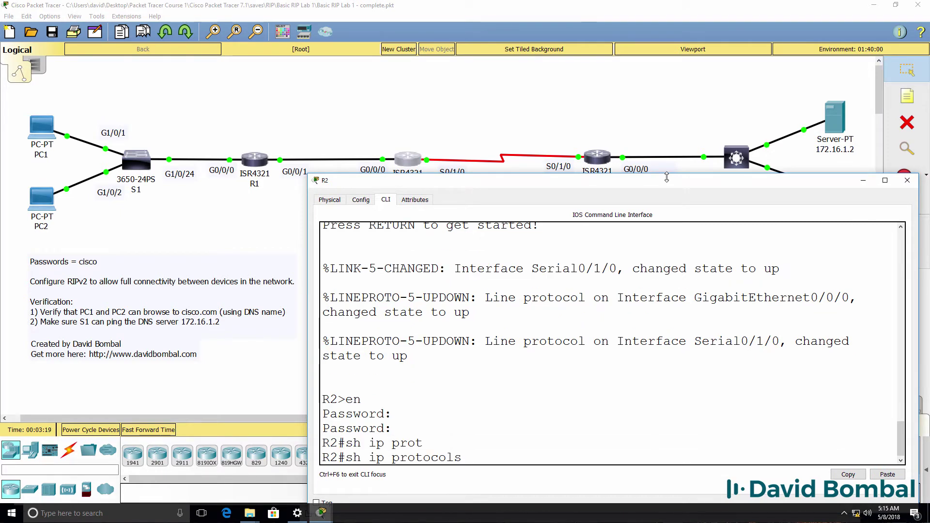
pyautogui.press('Return')
pyautogui.write('sh ip route')
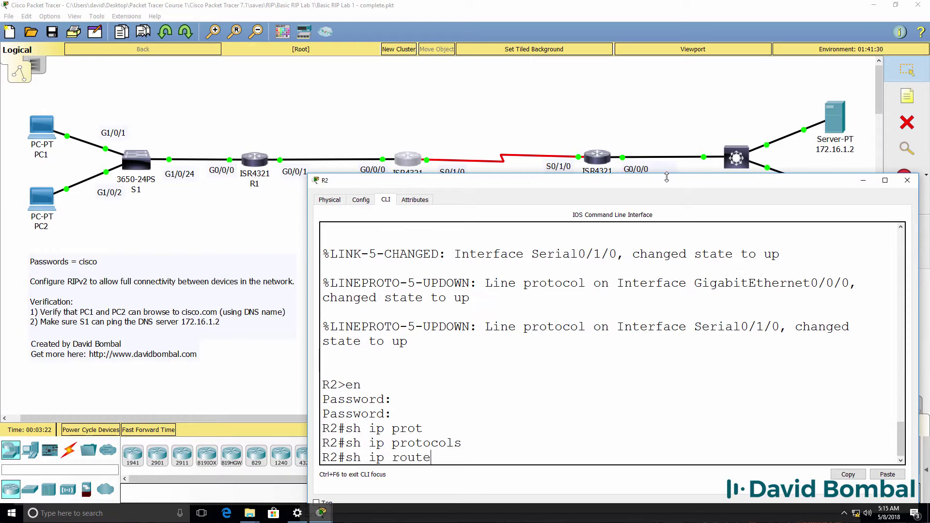
pyautogui.press('Return')
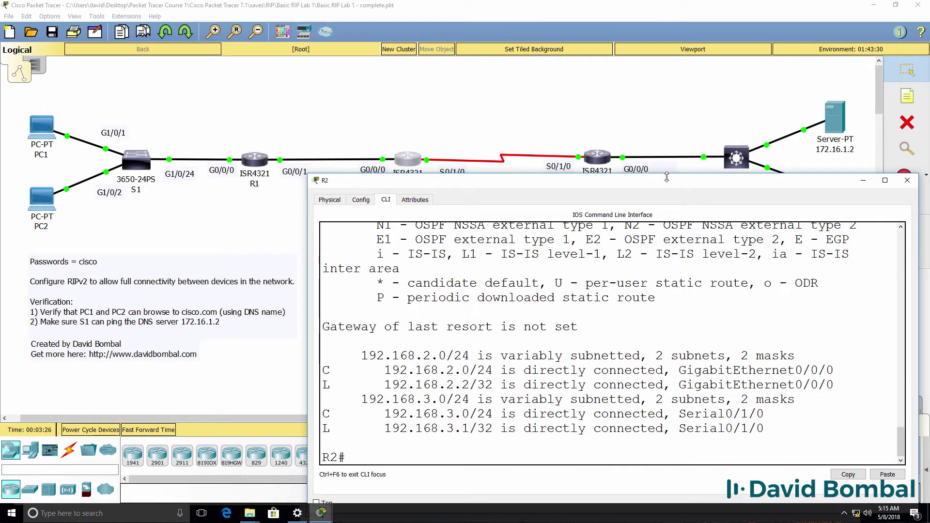
pyautogui.write('conf t')
pyautogui.press('Return')
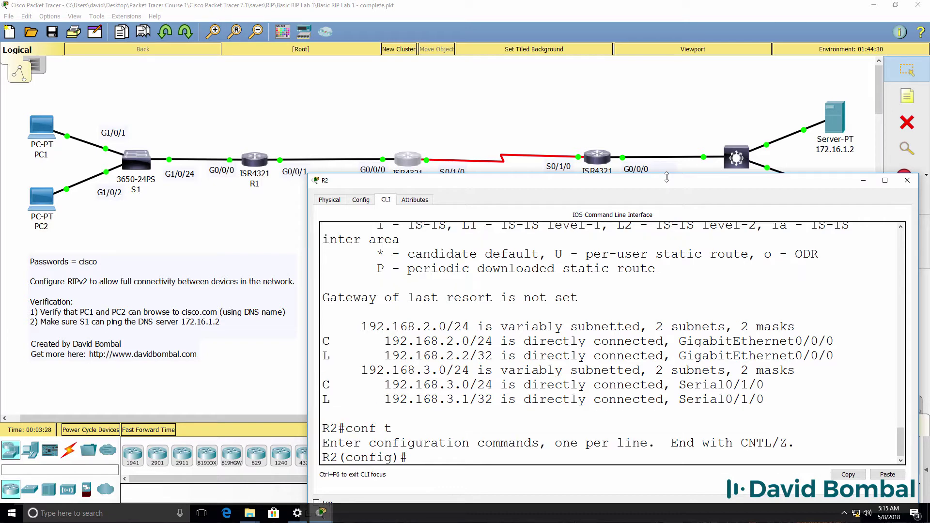
# Enable router rip on R2 with networks 192.168.2.0 and 192.168.3.0
pyautogui.moveTo(373, 340); pyautogui.dragTo(493, 341)
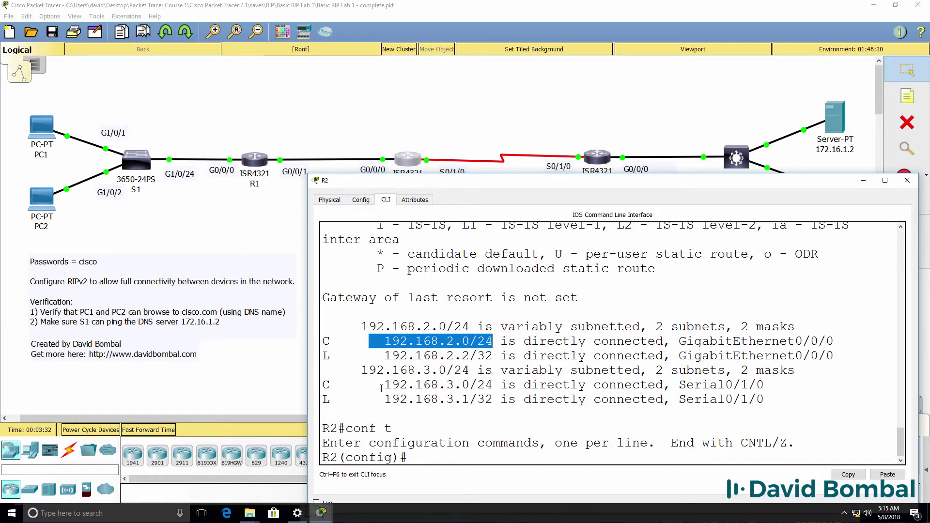
pyautogui.moveTo(377, 384); pyautogui.dragTo(501, 388)
pyautogui.write('router rip')
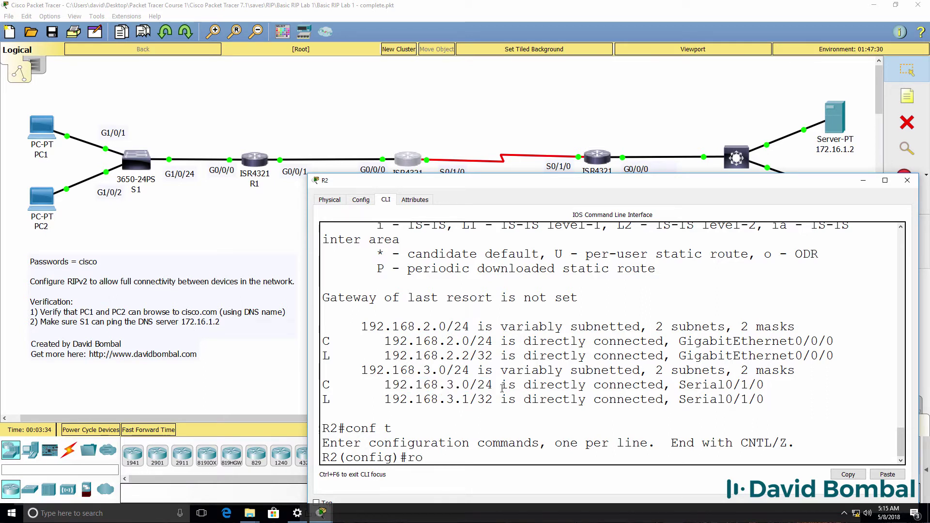
pyautogui.press('Return')
pyautogui.write('network 182.1')
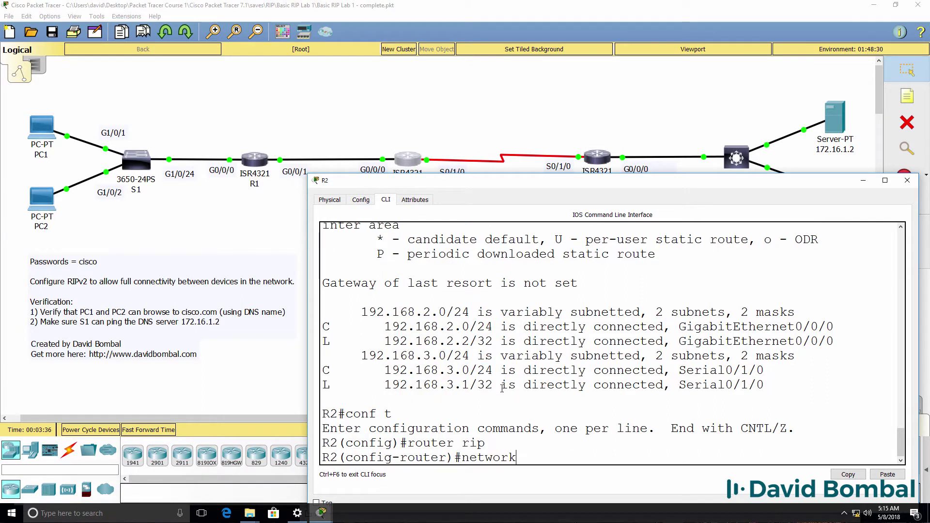
pyautogui.press('BackSpace')
pyautogui.press('BackSpace')
pyautogui.press('BackSpace')
pyautogui.write('89')
pyautogui.press('BackSpace')
pyautogui.press('BackSpace')
pyautogui.write('92.168.2.0')
pyautogui.press('Return')
pyautogui.write('n')
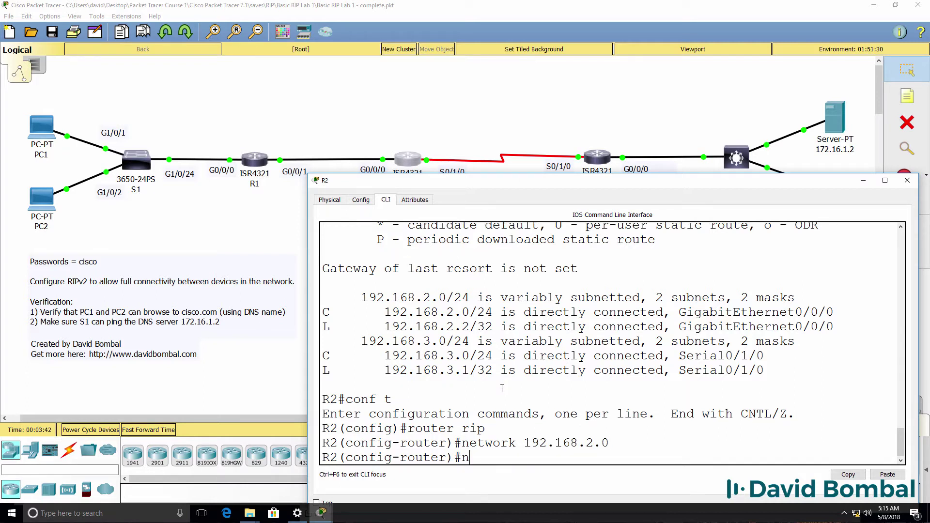
pyautogui.write('etwork 192.168.')
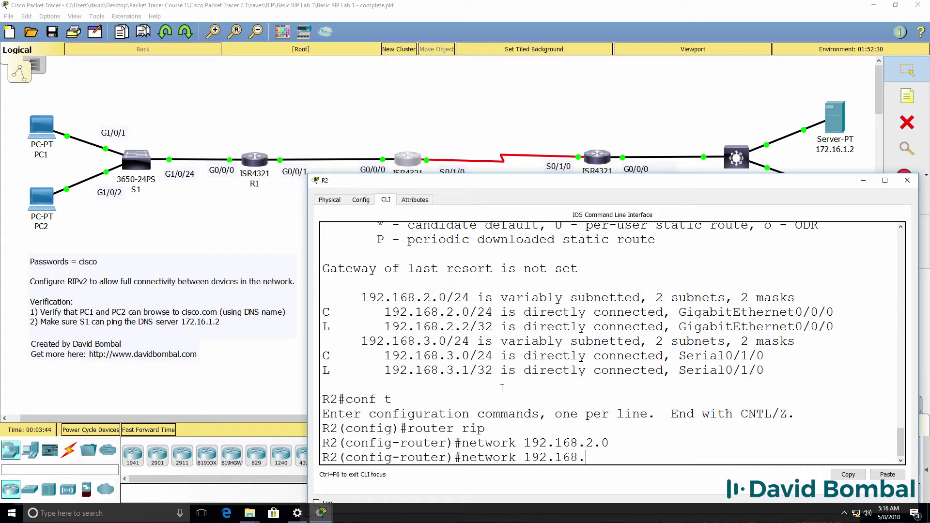
pyautogui.write('3.0')
pyautogui.press('Return')
# Set R2's RIP to version 2, exit configuration, and list the RIP database
pyautogui.write('vers 2')
pyautogui.press('Return')
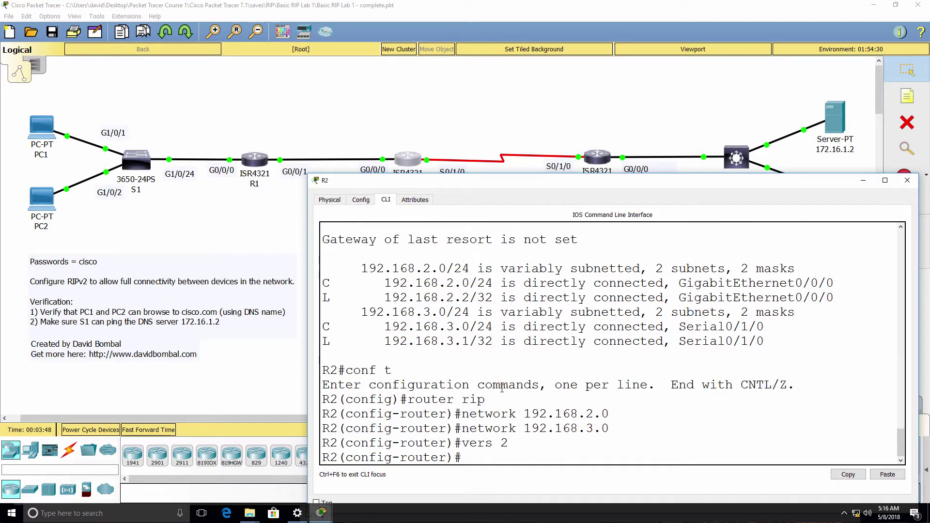
pyautogui.write('end')
pyautogui.press('Return')
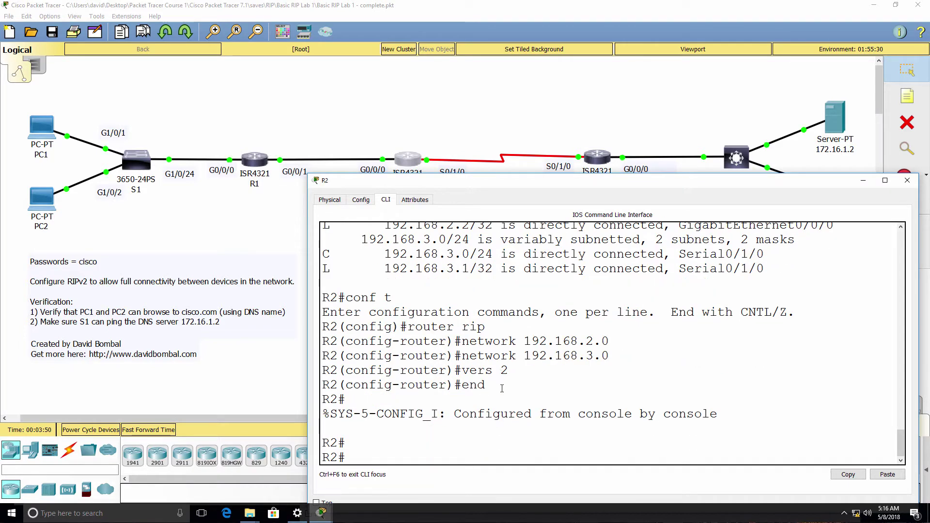
pyautogui.press('Return')
pyautogui.write('sh ip')
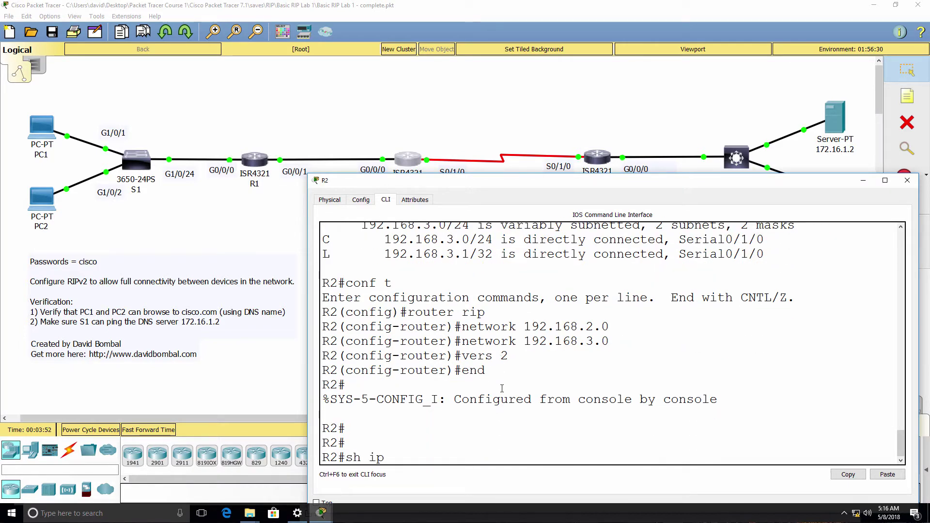
pyautogui.write(' rip d')
pyautogui.press('Tab')
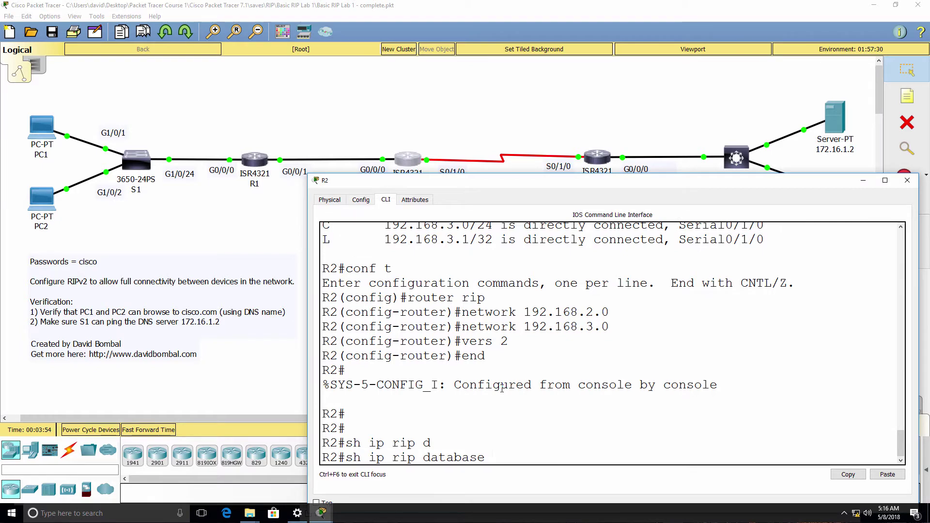
pyautogui.press('Return')
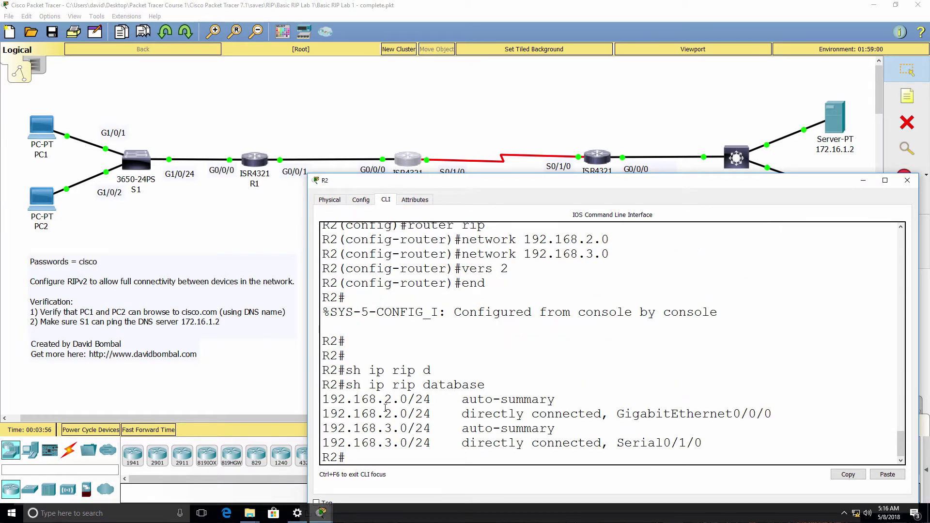
# Highlight R2's 192.168.2.0/24 and 192.168.3.0/24 auto-summary entries, then return to R1's console
pyautogui.moveTo(453, 398); pyautogui.dragTo(316, 396)
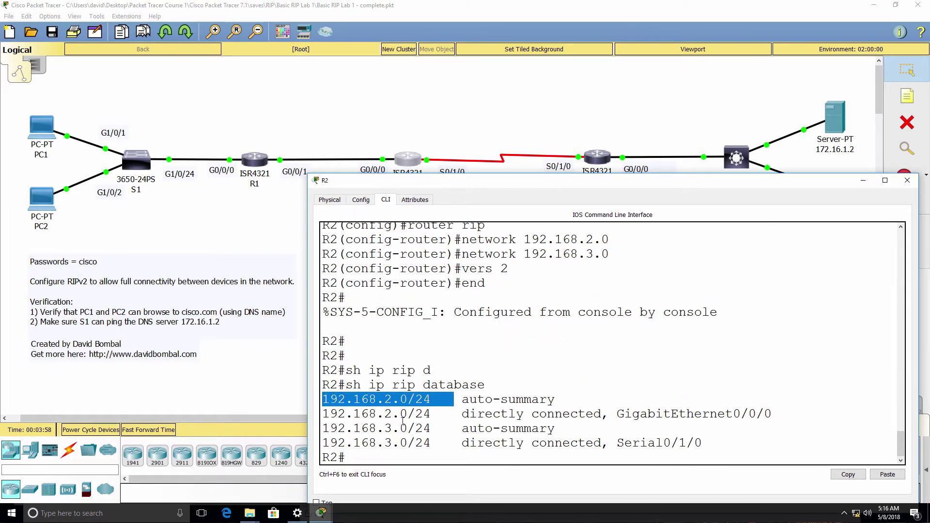
pyautogui.moveTo(439, 428); pyautogui.dragTo(299, 432)
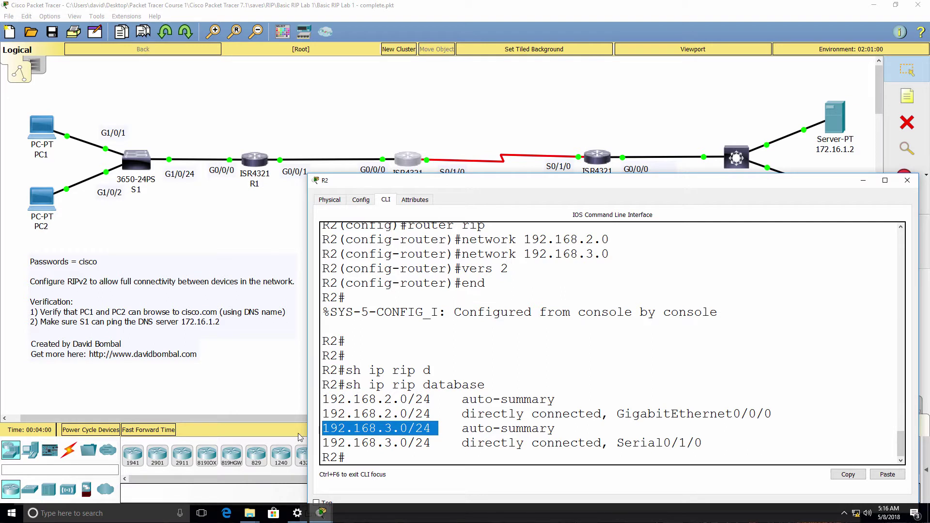
pyautogui.moveTo(562, 398); pyautogui.dragTo(453, 393)
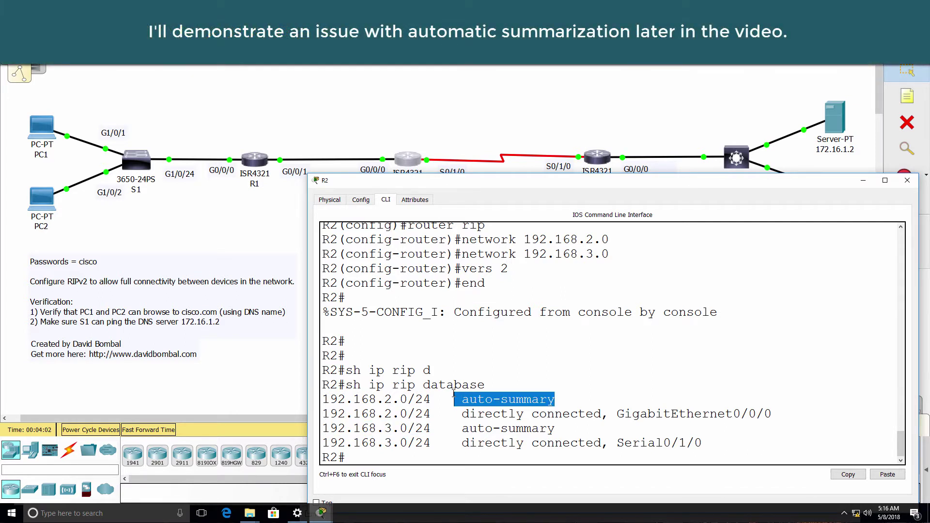
pyautogui.moveTo(554, 428); pyautogui.dragTo(464, 428)
pyautogui.moveTo(321, 512)
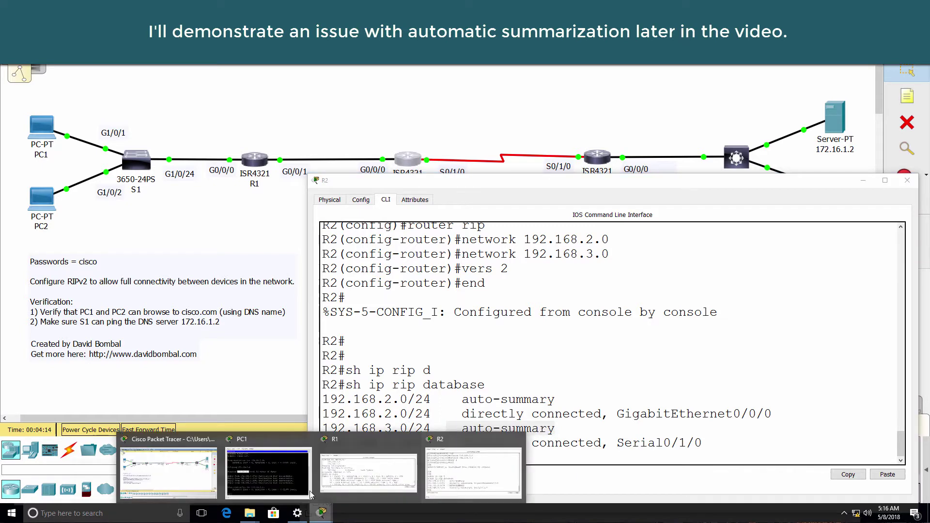
pyautogui.click(339, 469)
# Disable auto-summary under router rip on R1
pyautogui.press('Return')
pyautogui.press('Return')
pyautogui.write('conf t')
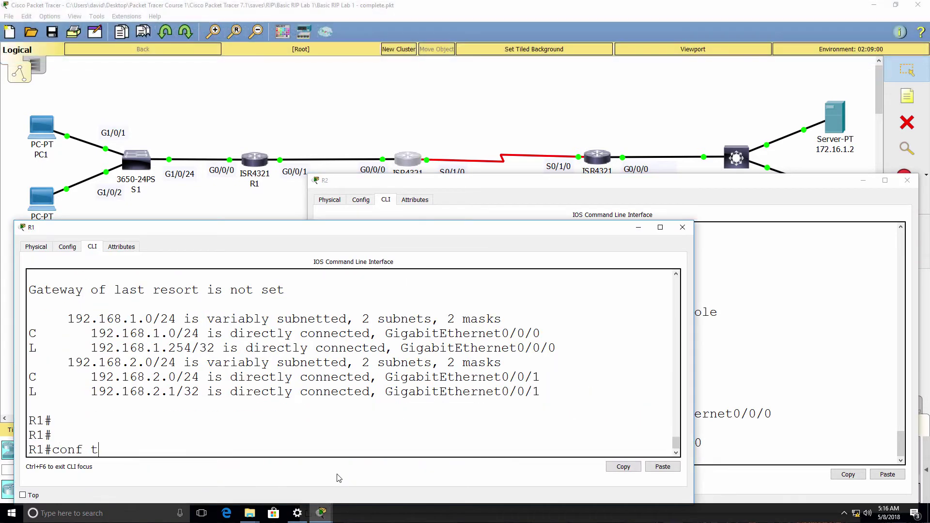
pyautogui.press('Return')
pyautogui.write('router rip')
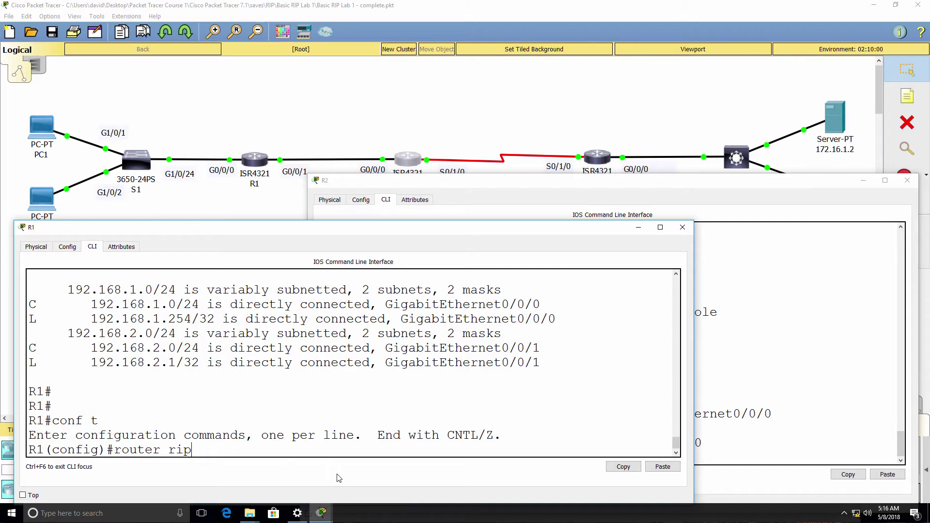
pyautogui.press('Return')
pyautogui.write('no aut')
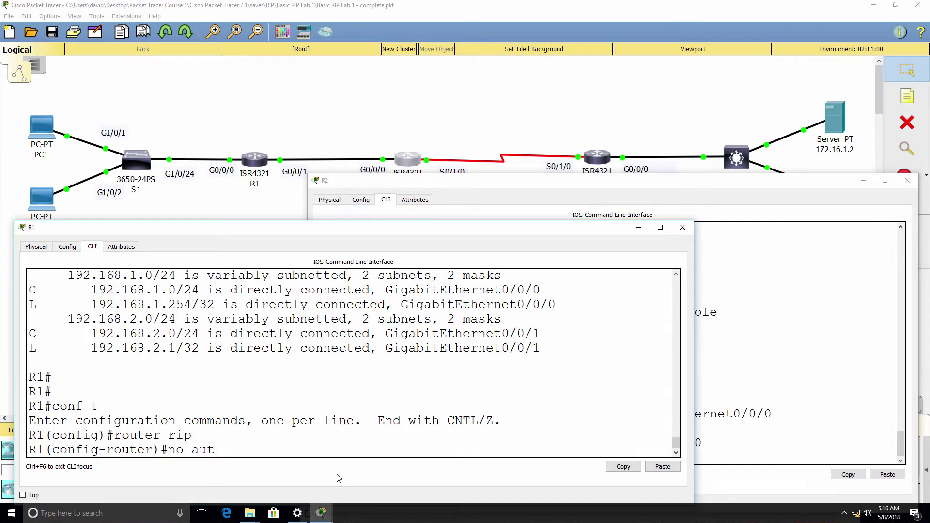
pyautogui.write('o')
pyautogui.press('Tab')
pyautogui.press('Return')
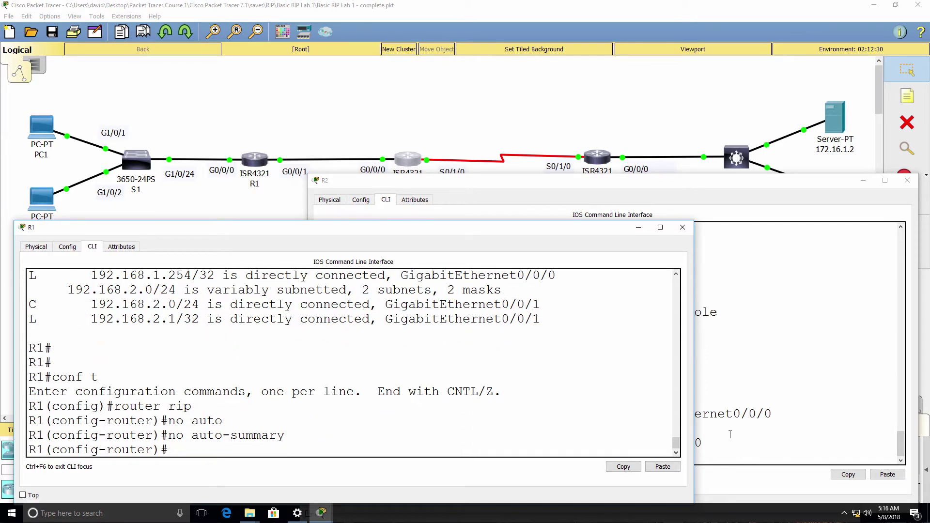
# Disable auto-summary under router rip on R2
pyautogui.click(729, 434)
pyautogui.write('conf t')
pyautogui.press('Return')
pyautogui.write('router ri')
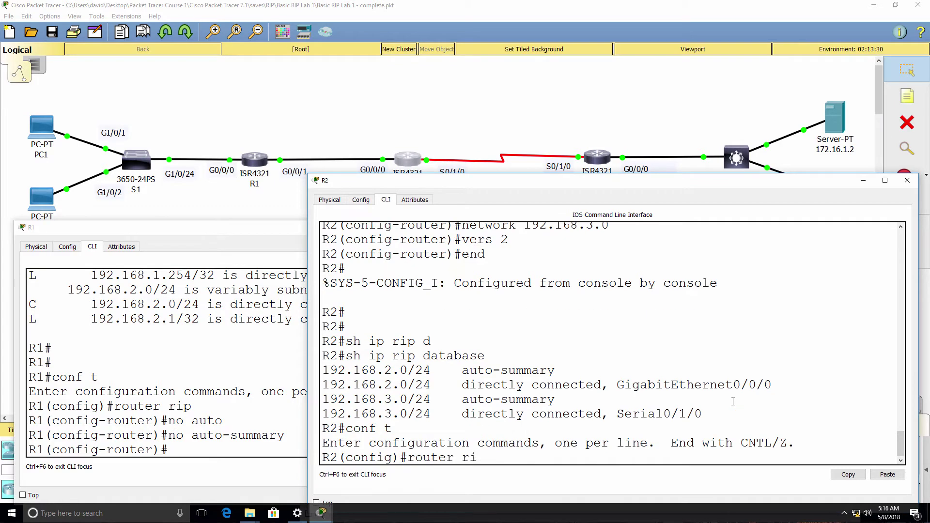
pyautogui.write('p')
pyautogui.press('Return')
pyautogui.write('no au')
pyautogui.press('Tab')
pyautogui.press('Return')
# Exit configuration and show R2's RIP database with 192.168.1.0/24 via 192.168.2.1
pyautogui.write('end')
pyautogui.press('Return')
pyautogui.write('sh ip rip d')
pyautogui.press('Tab')
pyautogui.press('Return')
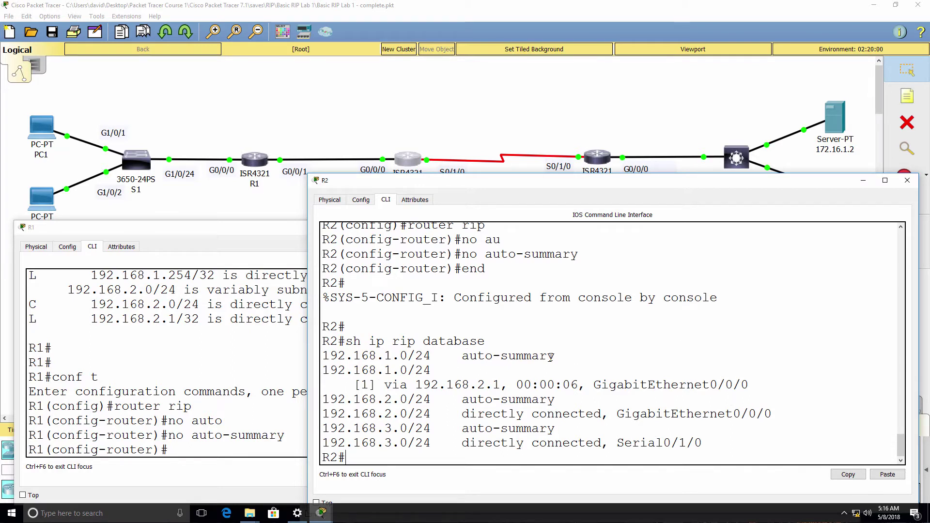
# Highlight the learned 192.168.1.0/24 entry and rerun show ip rip database on R2
pyautogui.moveTo(550, 357); pyautogui.dragTo(323, 357)
pyautogui.moveTo(430, 370); pyautogui.dragTo(321, 364)
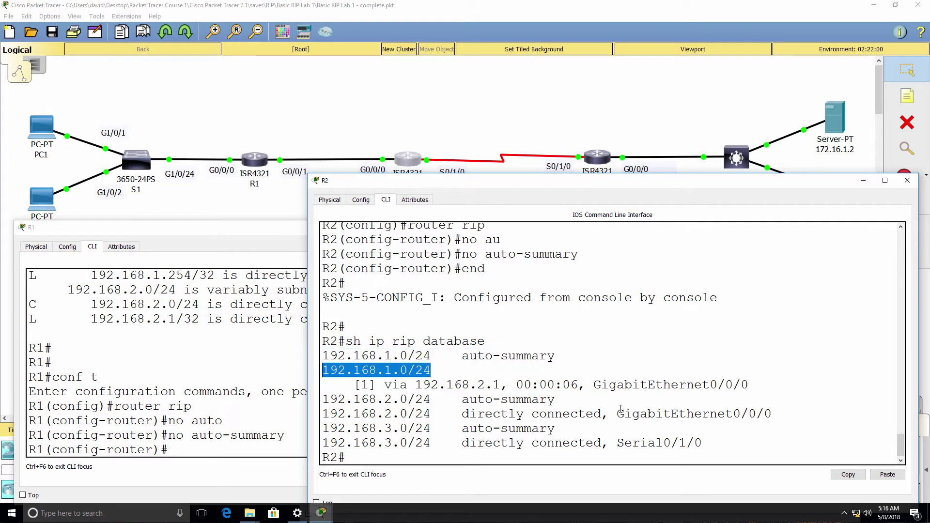
pyautogui.press('Up')
pyautogui.press('Return')
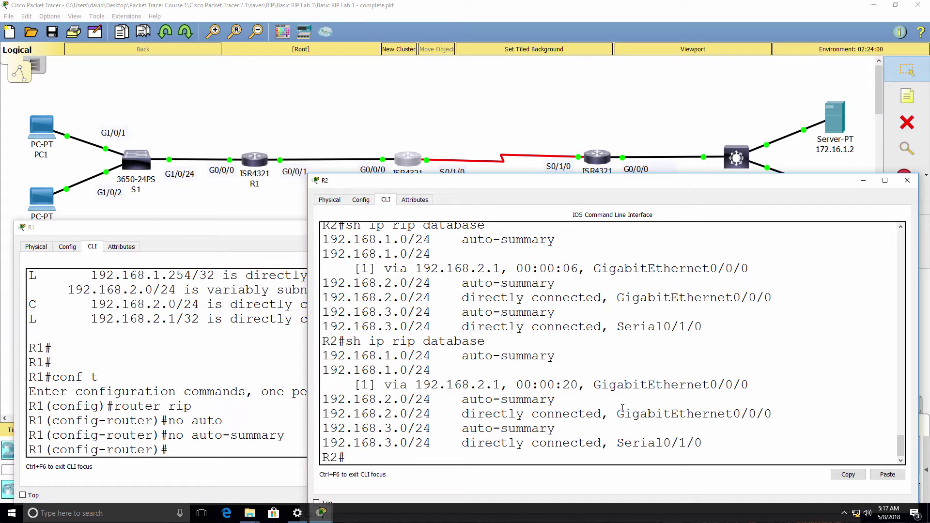
# Show R1's routing table and highlight its RIP route to 192.168.3.0/24
pyautogui.moveTo(262, 220); pyautogui.dragTo(262, 84)
pyautogui.write('end')
pyautogui.press('Return')
pyautogui.press('Return')
pyautogui.press('Return')
pyautogui.write('sh ip route')
pyautogui.press('Return')
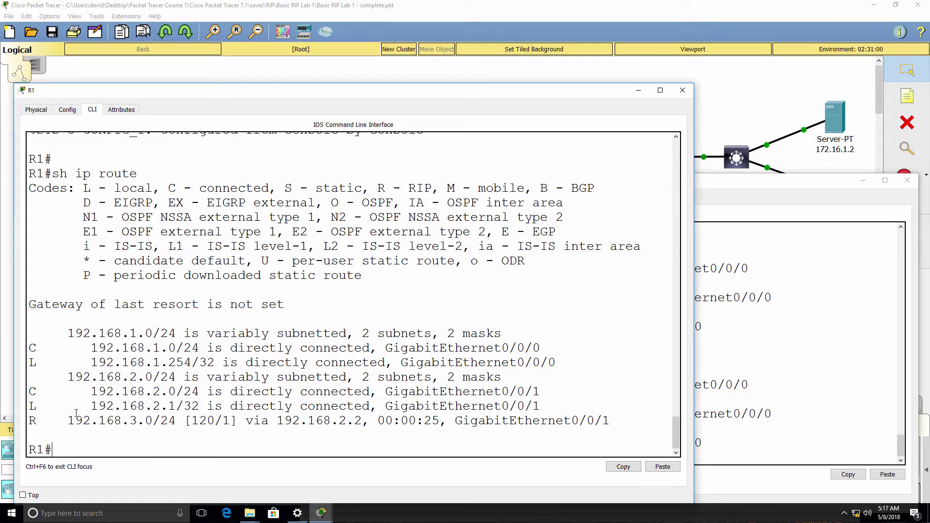
pyautogui.moveTo(62, 420); pyautogui.dragTo(380, 415)
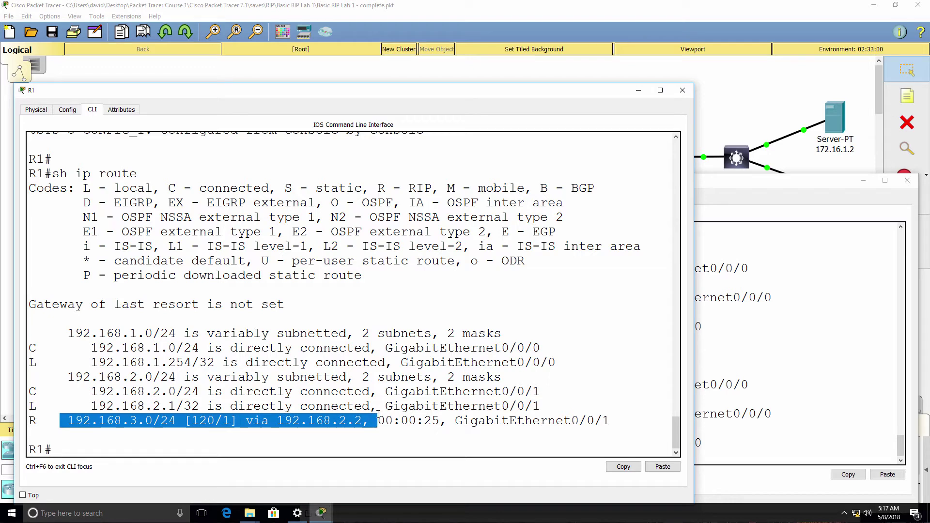
# Run show ip int brief on R2 to match 192.168.2.2 with R1's 192.168.3.0/24 next hop
pyautogui.click(733, 246)
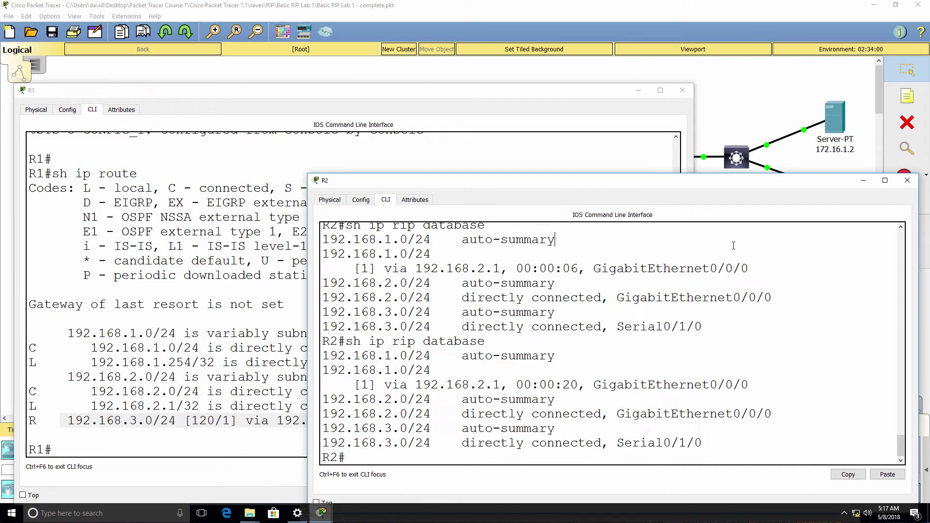
pyautogui.write('sh ip int brief')
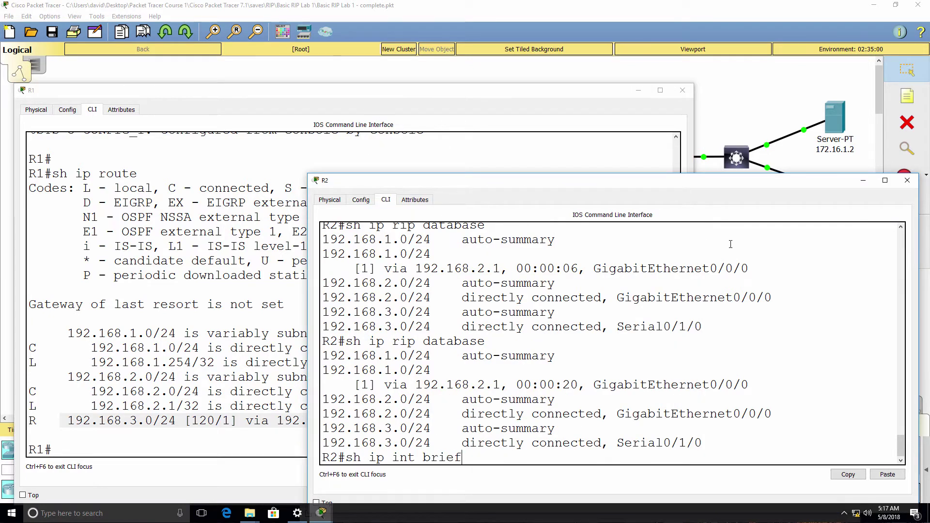
pyautogui.press('Return')
pyautogui.moveTo(624, 312); pyautogui.dragTo(415, 312)
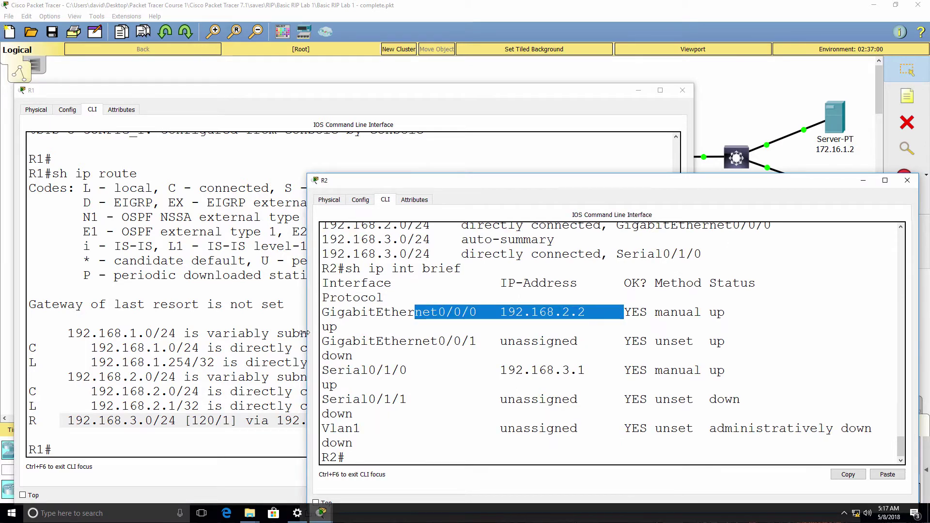
pyautogui.moveTo(308, 329); pyautogui.dragTo(188, 330)
pyautogui.click(156, 341)
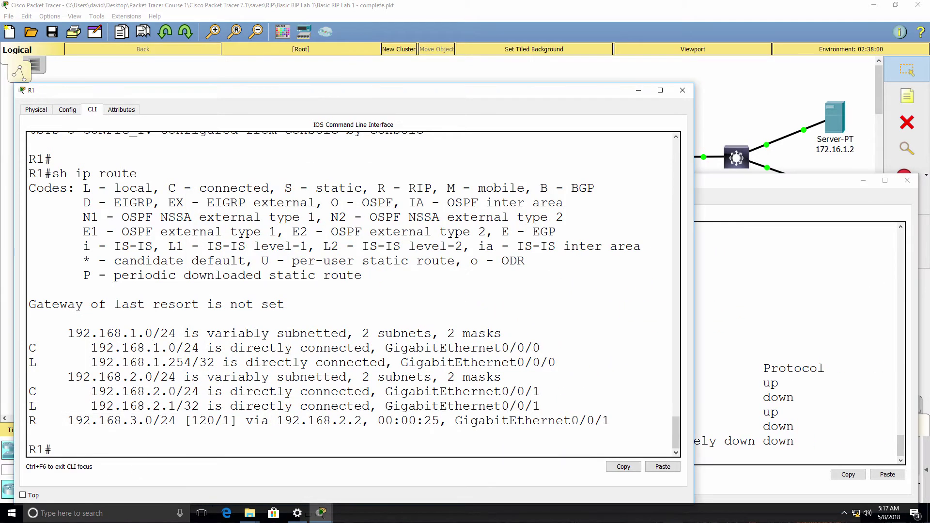
pyautogui.moveTo(51, 450); pyautogui.dragTo(28, 450)
pyautogui.moveTo(68, 420); pyautogui.dragTo(185, 420)
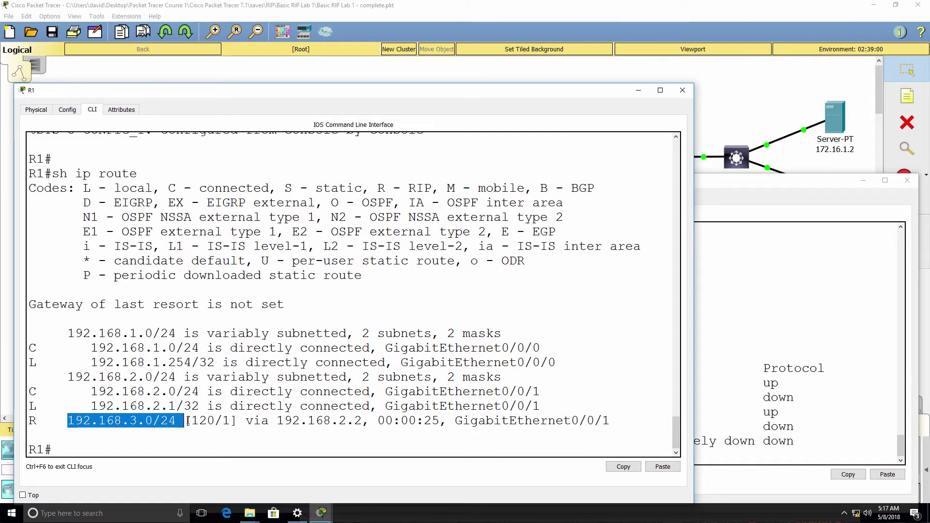
pyautogui.click(747, 327)
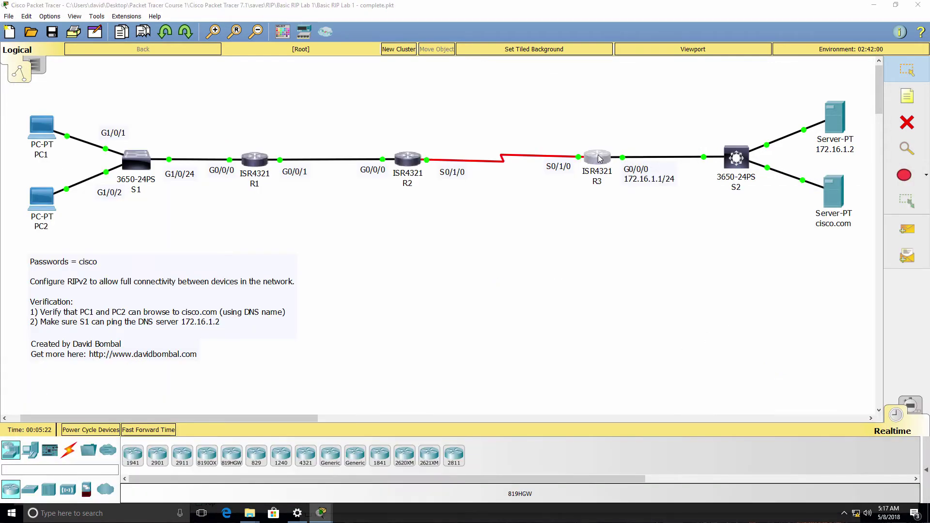
# Open R3's CLI and enter privileged mode with the enable password
pyautogui.click(600, 158)
pyautogui.click(397, 126)
pyautogui.moveTo(331, 102); pyautogui.dragTo(304, 193)
pyautogui.press('Return')
pyautogui.write('en')
pyautogui.press('Return')
pyautogui.write('cisco')
pyautogui.press('Return')
# List R3's interface addresses with show ip int brief and highlight its 172.16 network
pyautogui.write('conf t')
pyautogui.press('Return')
pyautogui.write('end')
pyautogui.press('Return')
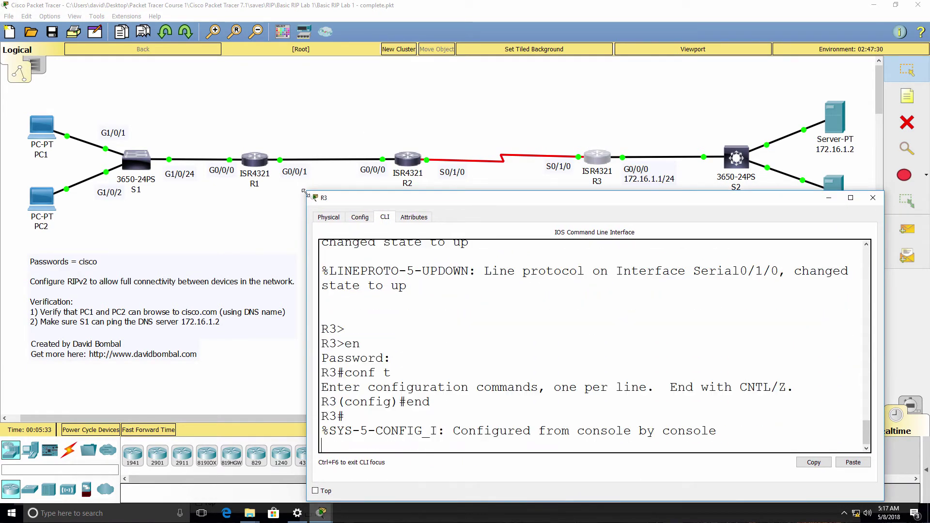
pyautogui.press('Return')
pyautogui.write('sh ip int brief')
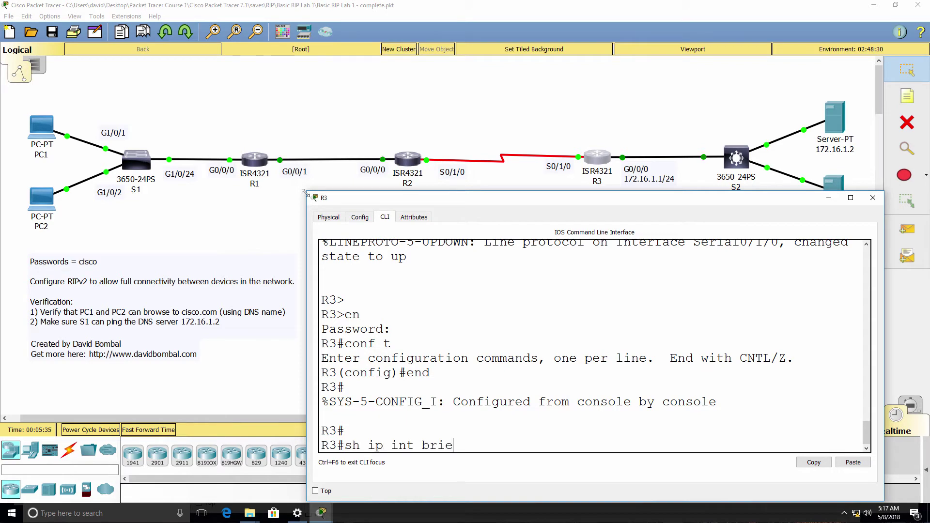
pyautogui.press('Return')
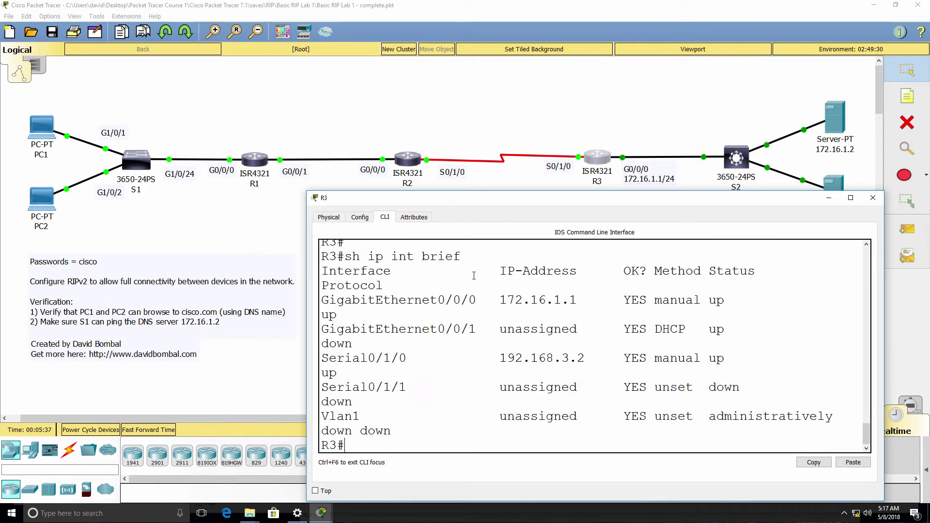
pyautogui.moveTo(491, 301); pyautogui.dragTo(546, 301)
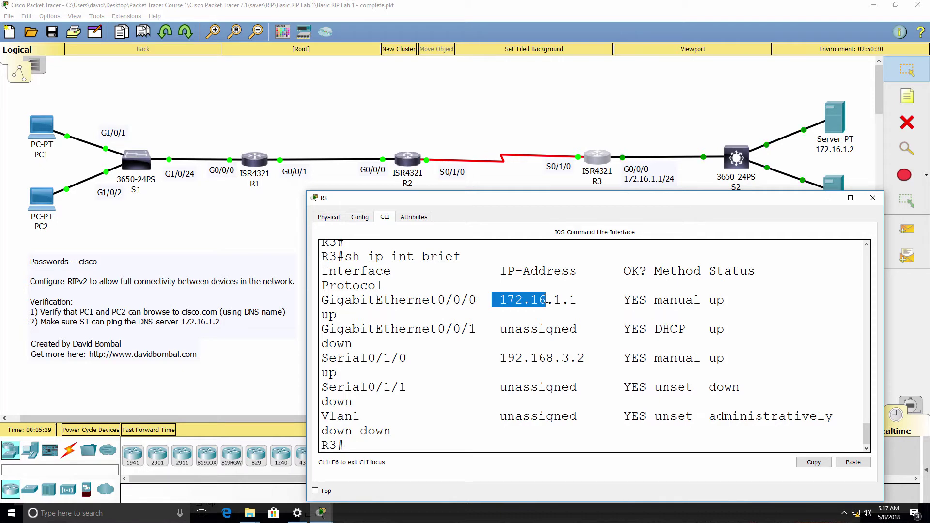
pyautogui.moveTo(306, 334); pyautogui.dragTo(216, 324)
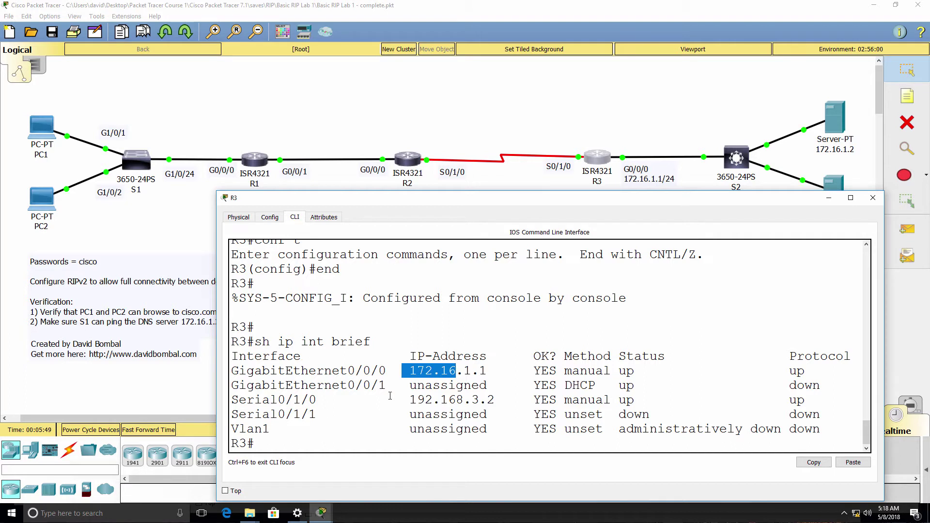
# Show R3's routing table, highlighting connected routes 172.16.1.0/24 and 192.168.3.0/24
pyautogui.write('conf t')
pyautogui.press('Return')
pyautogui.write('r')
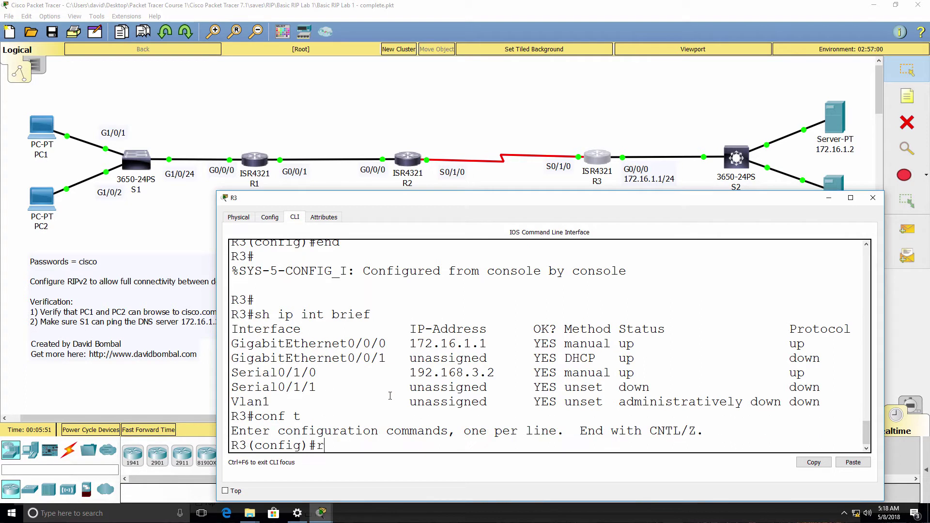
pyautogui.write('end')
pyautogui.press('Return')
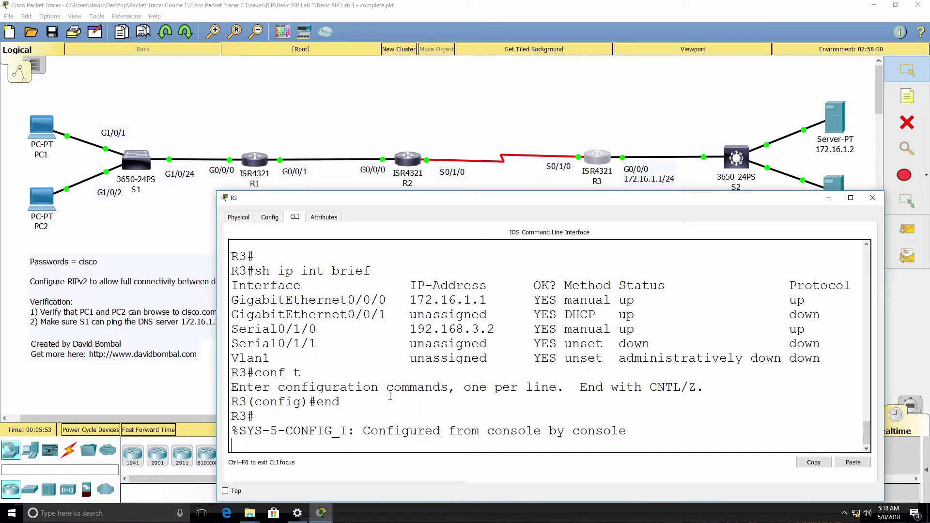
pyautogui.press('Return')
pyautogui.write('sh ip ro')
pyautogui.press('Return')
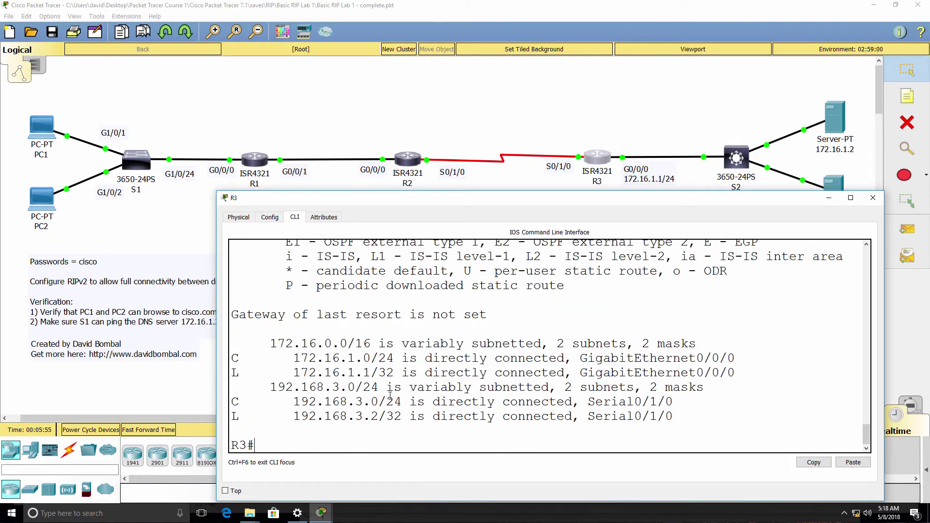
pyautogui.moveTo(290, 359); pyautogui.dragTo(409, 358)
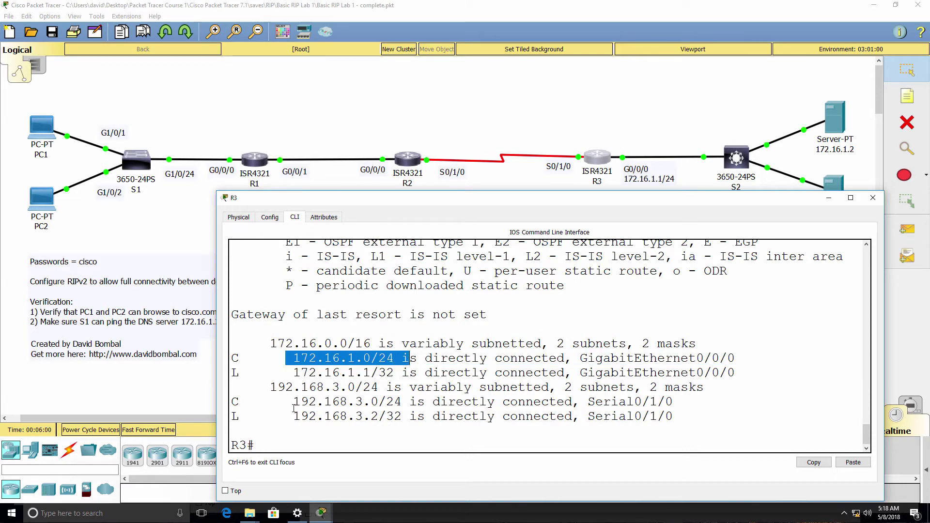
pyautogui.moveTo(285, 402); pyautogui.dragTo(410, 402)
# Enable router rip on R3 advertising network 172.16.1.0
pyautogui.write('conf t')
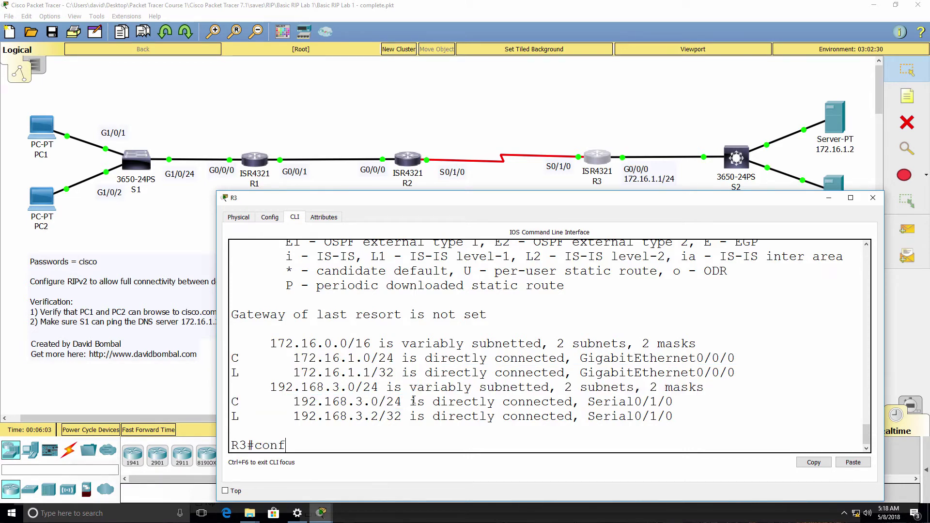
pyautogui.press('Return')
pyautogui.write('router r')
pyautogui.press('BackSpace')
pyautogui.press('BackSpace')
pyautogui.write('r rip')
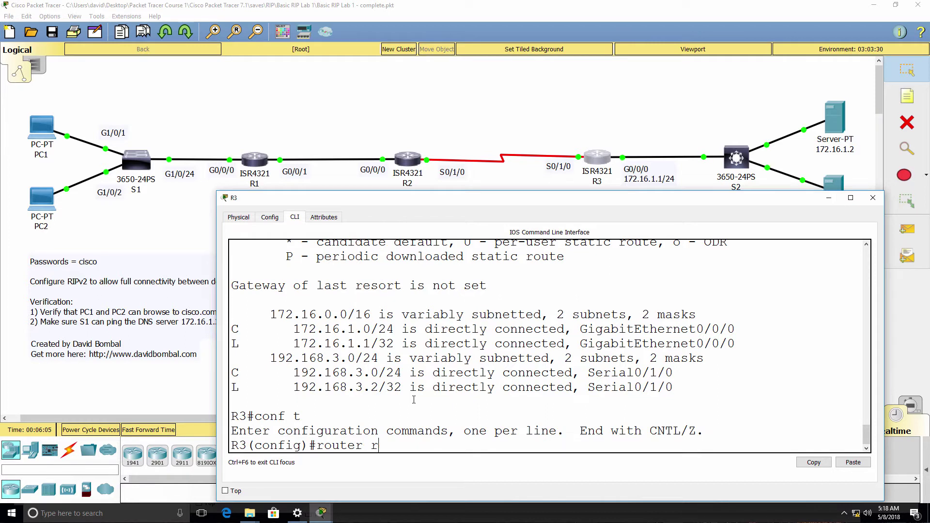
pyautogui.press('Return')
pyautogui.write('network 172.16.1.0')
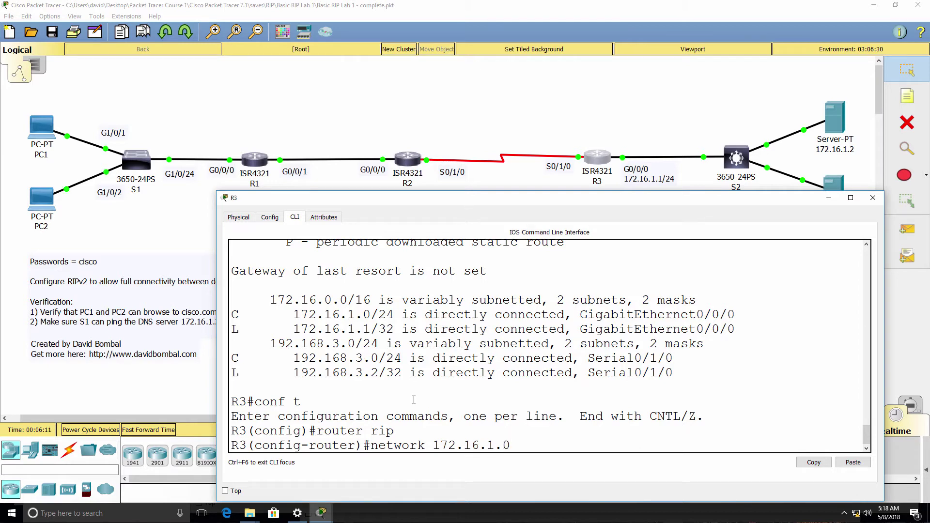
pyautogui.press('Return')
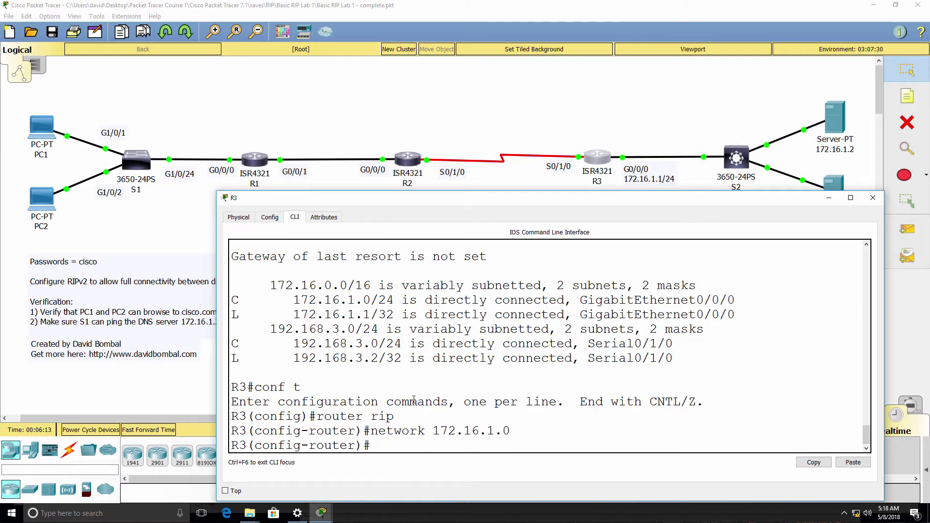
pyautogui.write('end')
pyautogui.press('Return')
pyautogui.press('Return')
# Page through R3's running-config and mark the router rip network 172.16.0.0 lines
pyautogui.write('sh run')
pyautogui.press('Return')
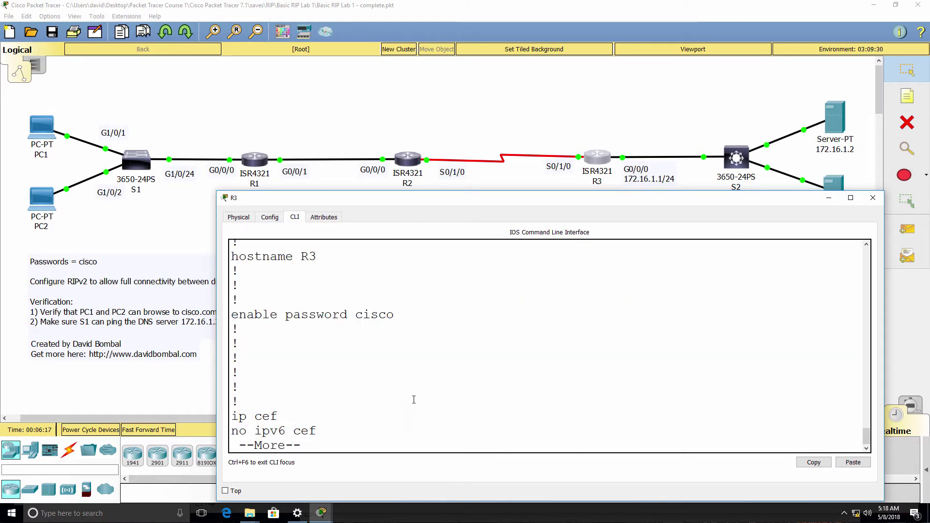
pyautogui.press('space')
pyautogui.press('space')
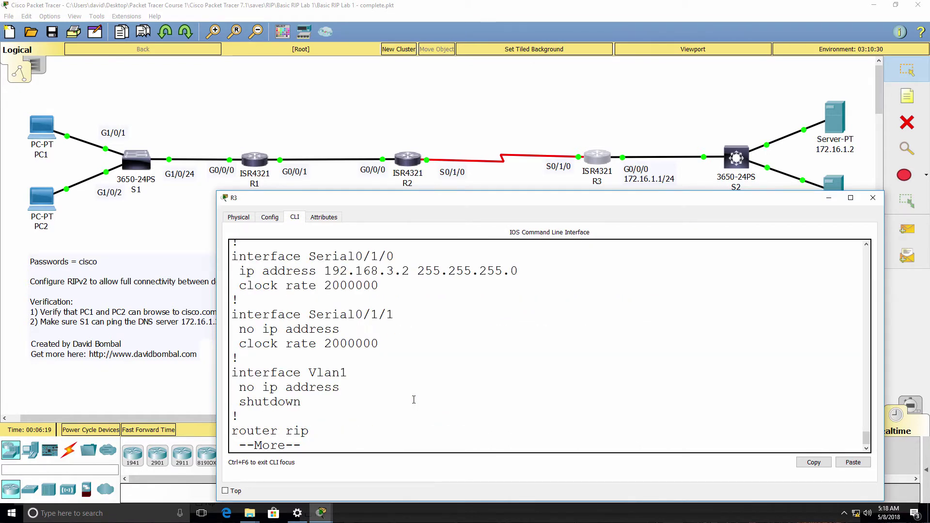
pyautogui.press('space')
pyautogui.scroll(4, 413, 402)
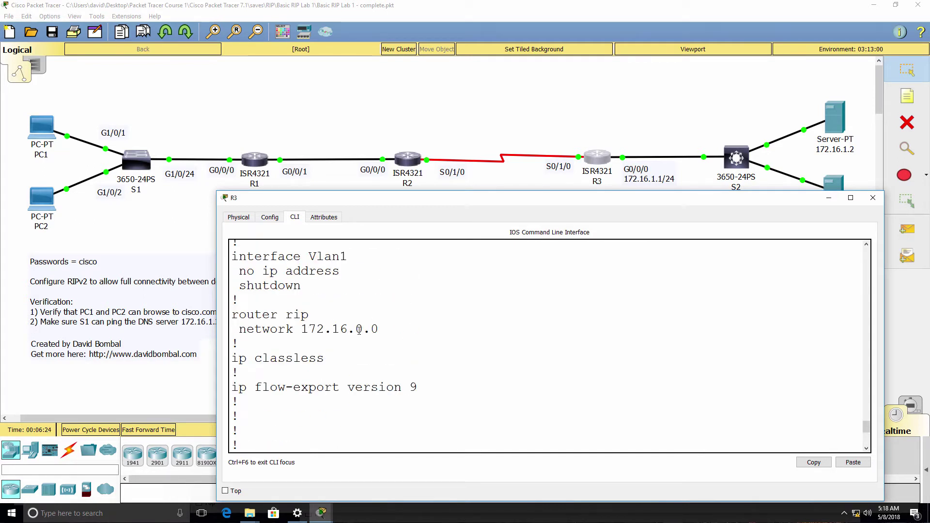
pyautogui.moveTo(383, 329); pyautogui.dragTo(231, 315)
pyautogui.scroll(15, 328, 321)
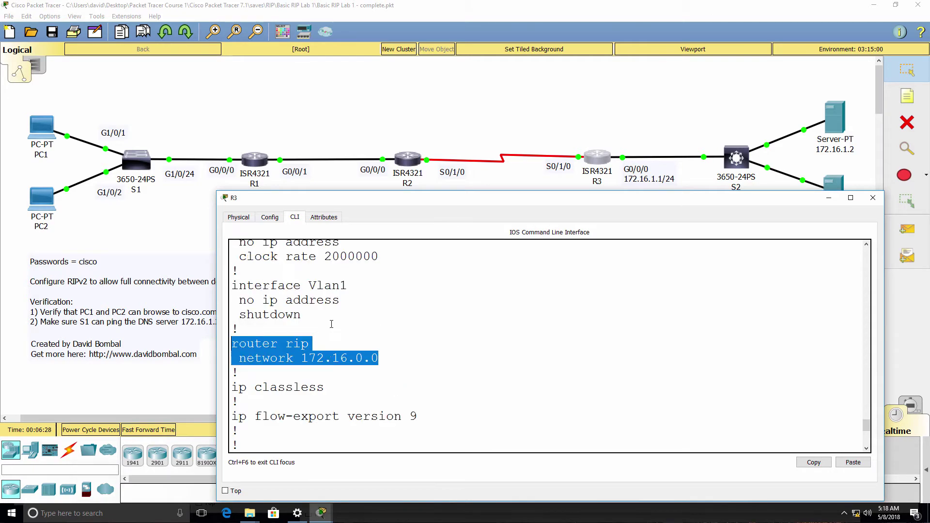
pyautogui.scroll(5, 328, 321)
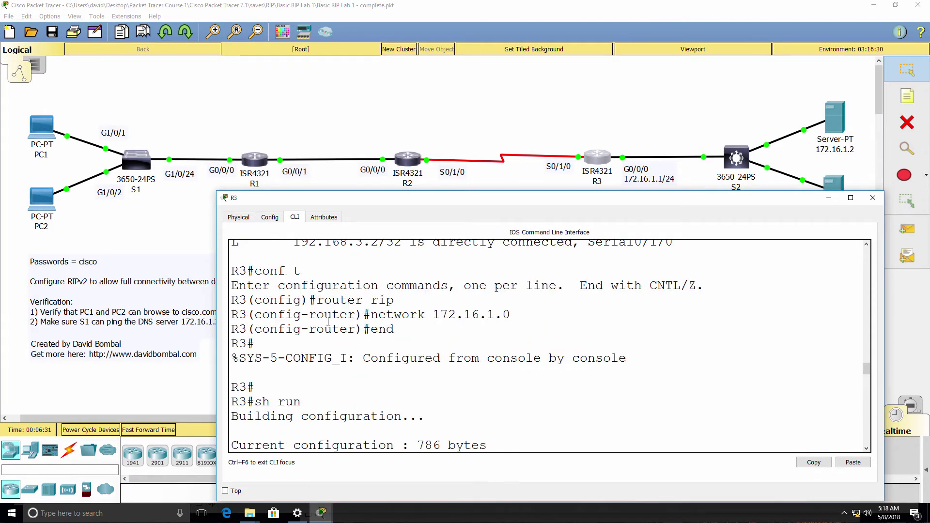
pyautogui.moveTo(511, 315); pyautogui.dragTo(371, 314)
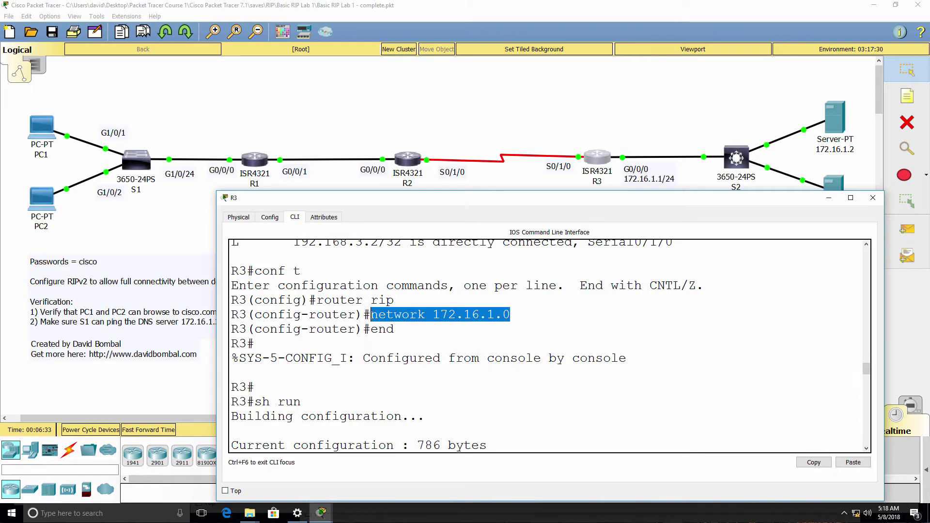
pyautogui.scroll(-15, 434, 378)
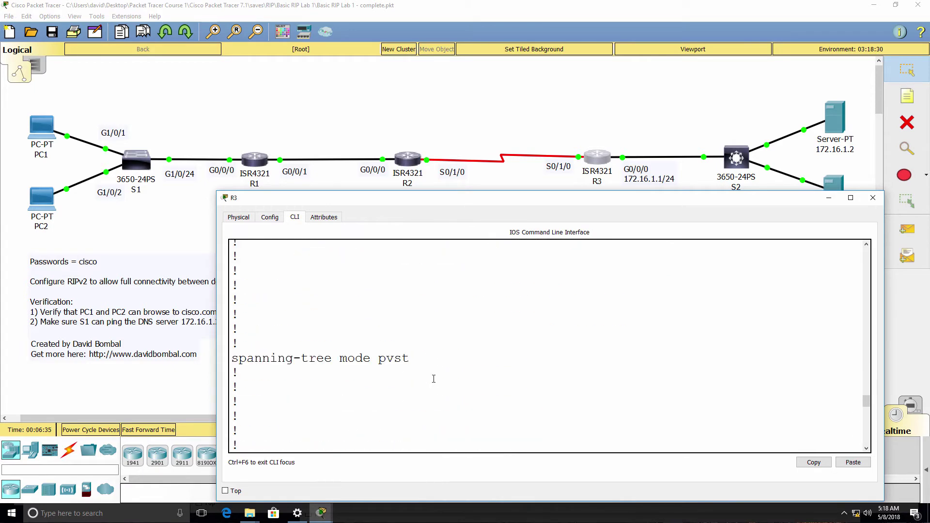
pyautogui.scroll(-5, 433, 378)
pyautogui.scroll(6, 432, 379)
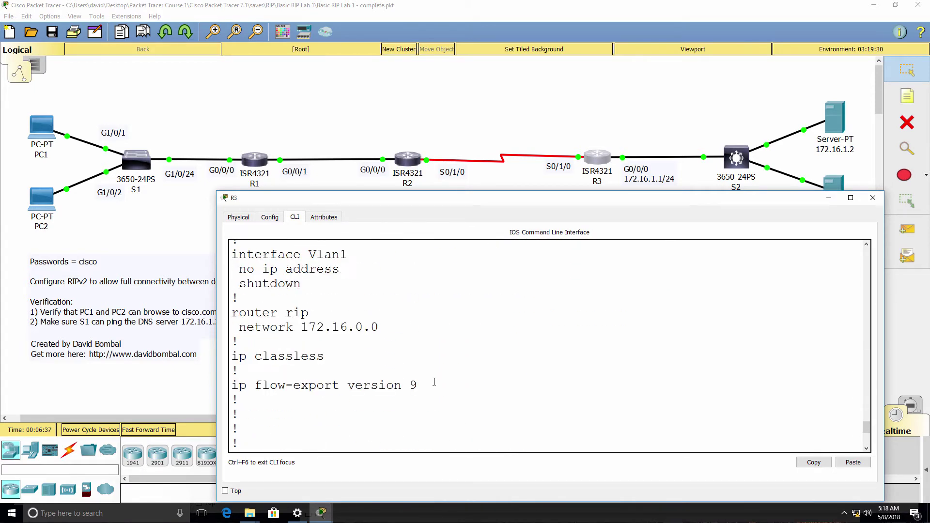
pyautogui.moveTo(378, 386); pyautogui.dragTo(180, 366)
# Enter global configuration on R3 and check its routing table for the connected 192.168.3.0/24 route
pyautogui.write('conf t')
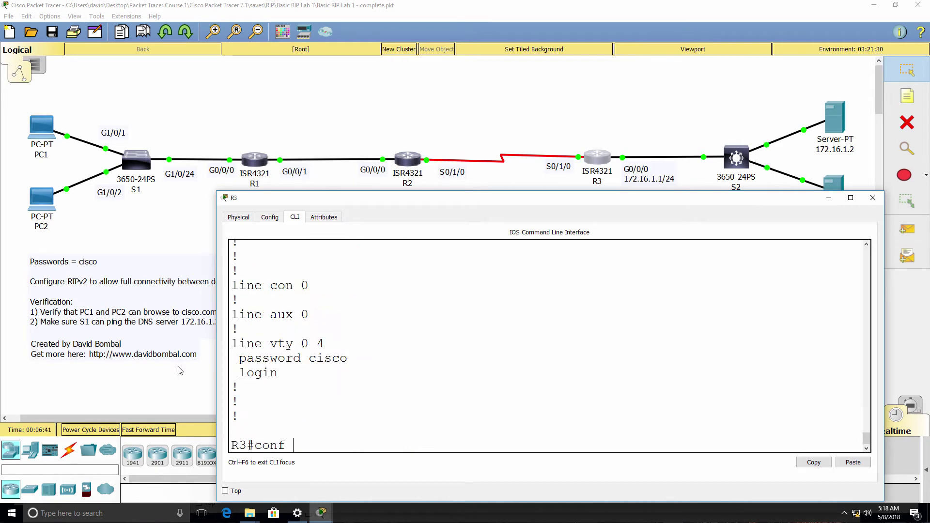
pyautogui.press('Return')
pyautogui.write('do sh ip route')
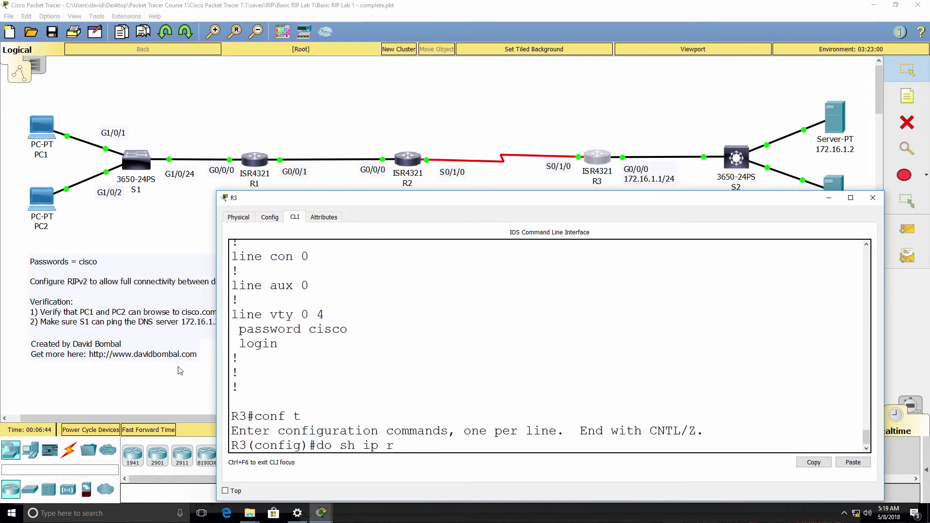
pyautogui.press('Return')
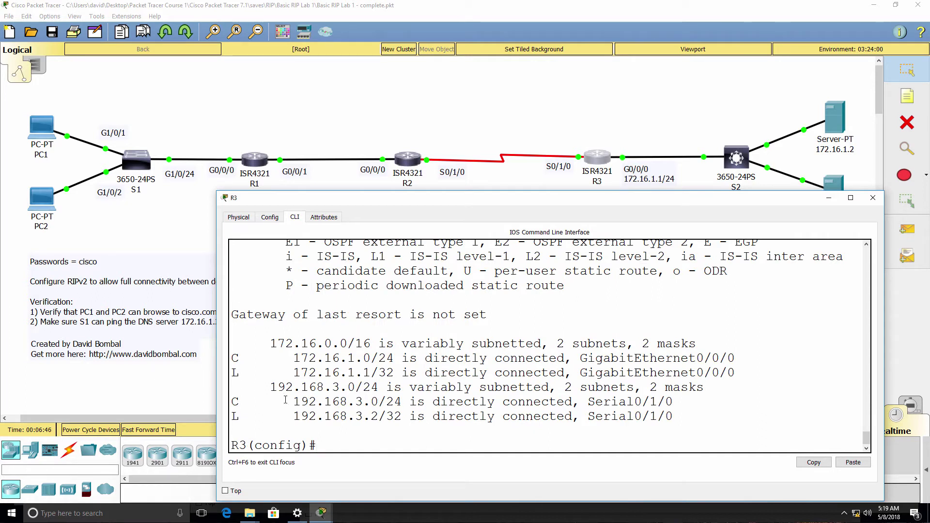
pyautogui.moveTo(292, 402); pyautogui.dragTo(458, 402)
# Start R3's RIP process and advertise network 192.168.3.0
pyautogui.write('route')
pyautogui.press('BackSpace')
pyautogui.press('BackSpace')
pyautogui.write('rip')
pyautogui.press('Return')
pyautogui.write('network 18')
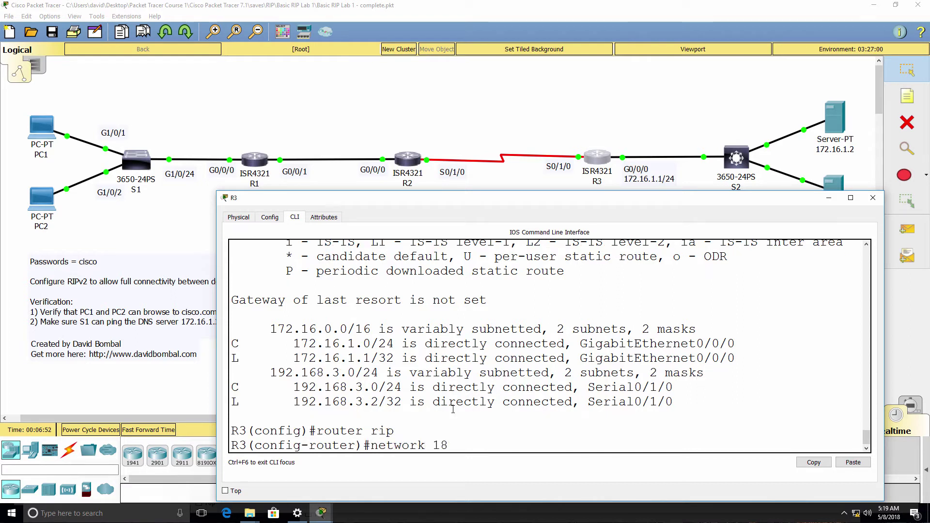
pyautogui.press('BackSpace')
pyautogui.write('92.168')
pyautogui.write('3.0')
pyautogui.press('Return')
# Set R3's RIP to version 2 and leave configuration mode
pyautogui.write('vers 2')
pyautogui.press('Return')
pyautogui.write('end')
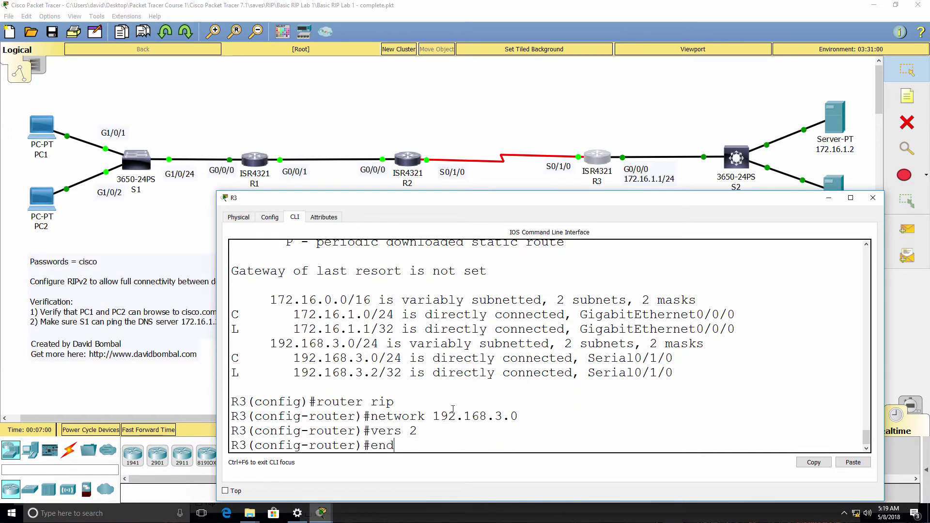
pyautogui.press('Return')
pyautogui.press('Return')
pyautogui.press('Return')
pyautogui.write('sh ip rip dat')
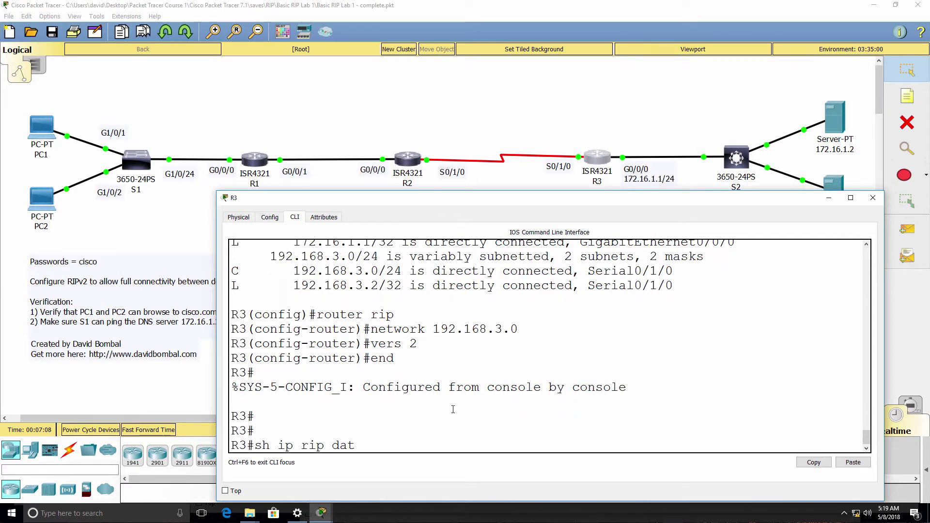
# Display R3's RIP database with 'show ip rip database', running it twice
pyautogui.press('Tab')
pyautogui.press('Return')
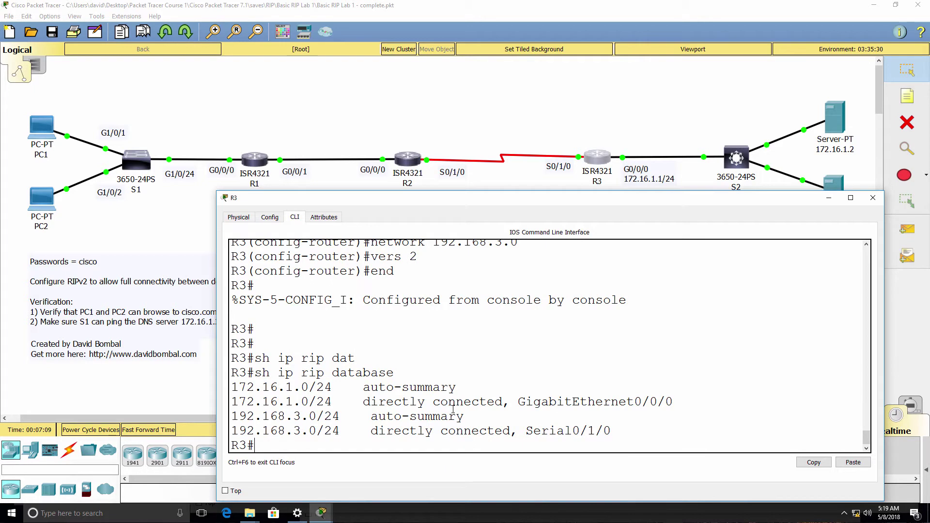
pyautogui.press('Up')
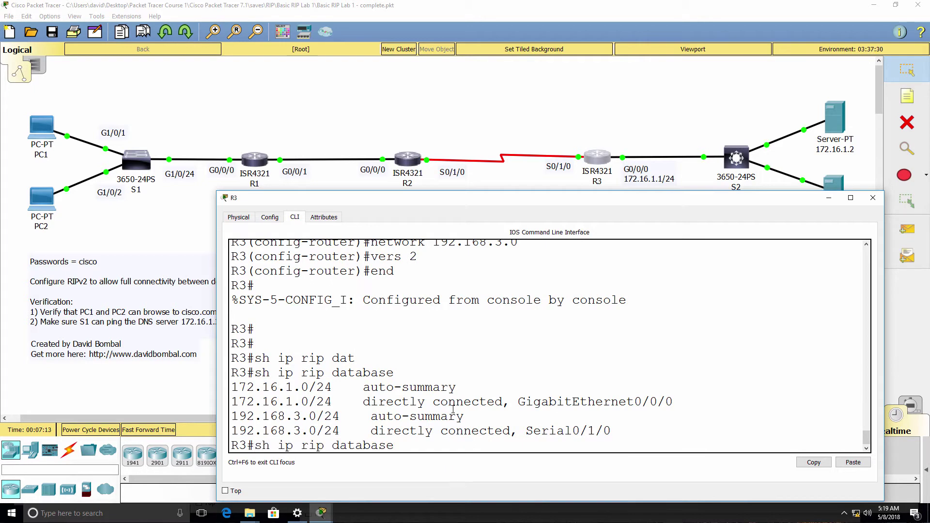
pyautogui.press('Return')
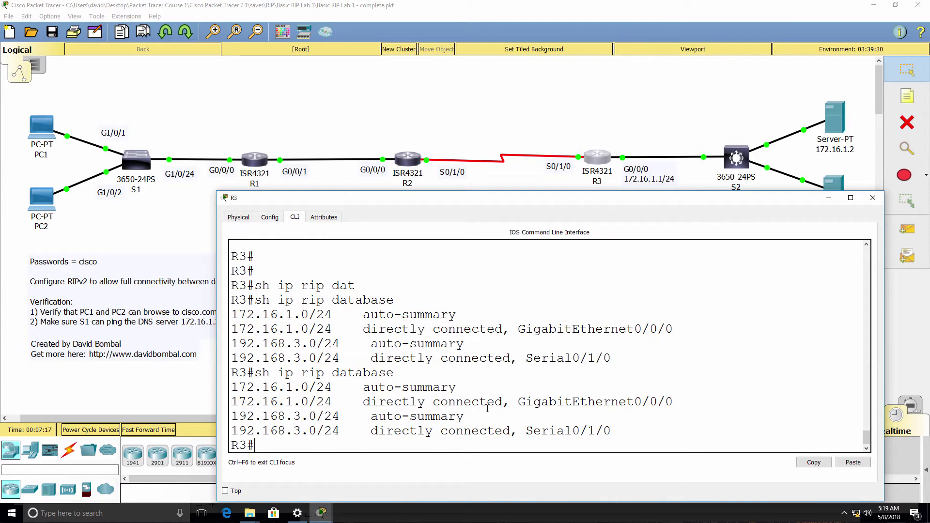
# Show R3's routing table, highlighting the RIP routes to 192.168.1.0/24 and 192.168.2.0/24
pyautogui.write('sh ip route')
pyautogui.press('Return')
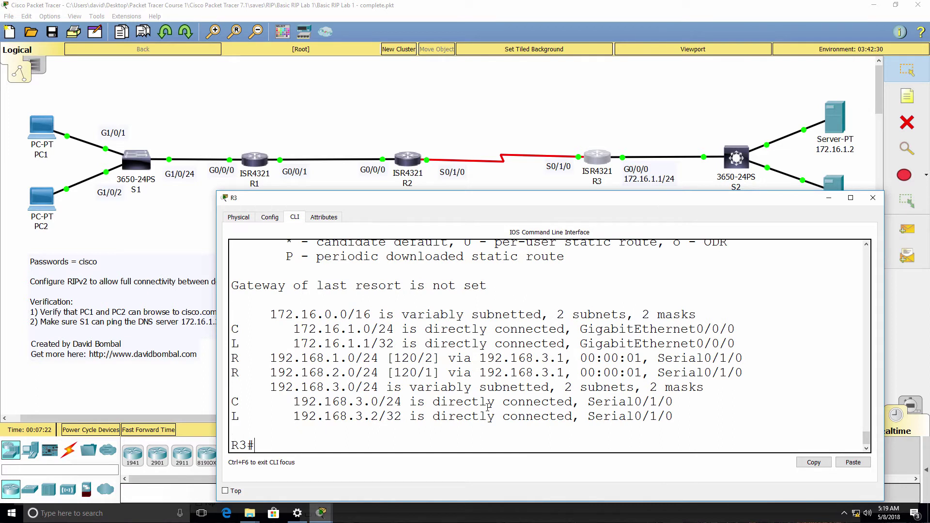
pyautogui.moveTo(245, 357); pyautogui.dragTo(410, 359)
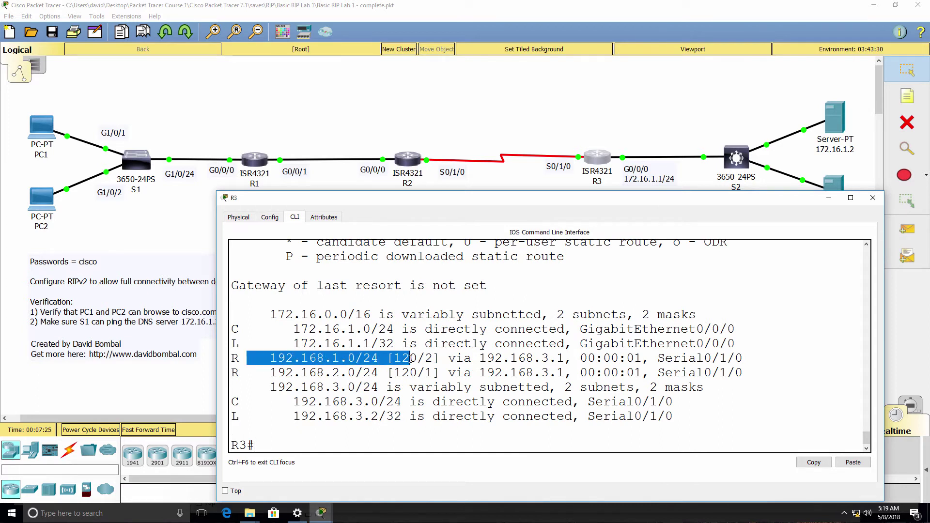
pyautogui.moveTo(263, 372); pyautogui.dragTo(401, 373)
# Redisplay R3's RIP database and highlight the 192.168.1.0/24 and 192.168.2.0/24 entries
pyautogui.write('s')
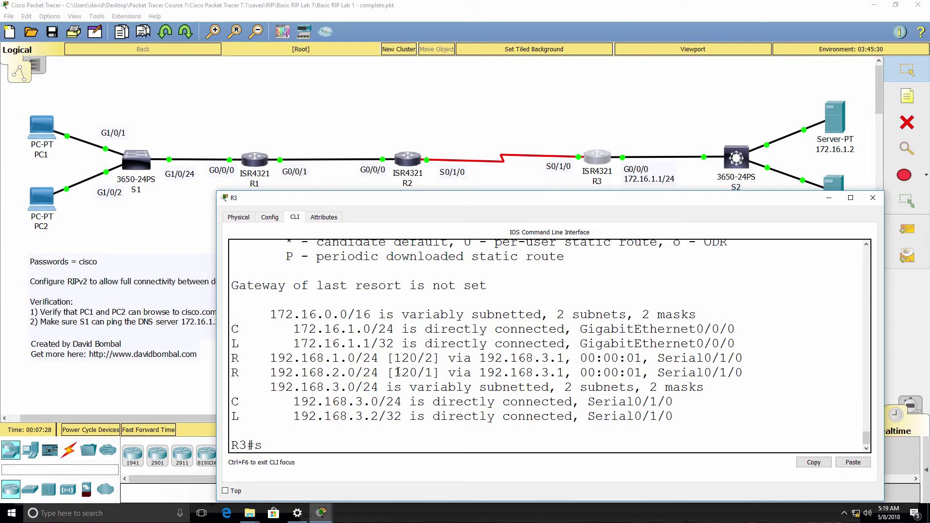
pyautogui.write('h ip rip da')
pyautogui.press('Tab')
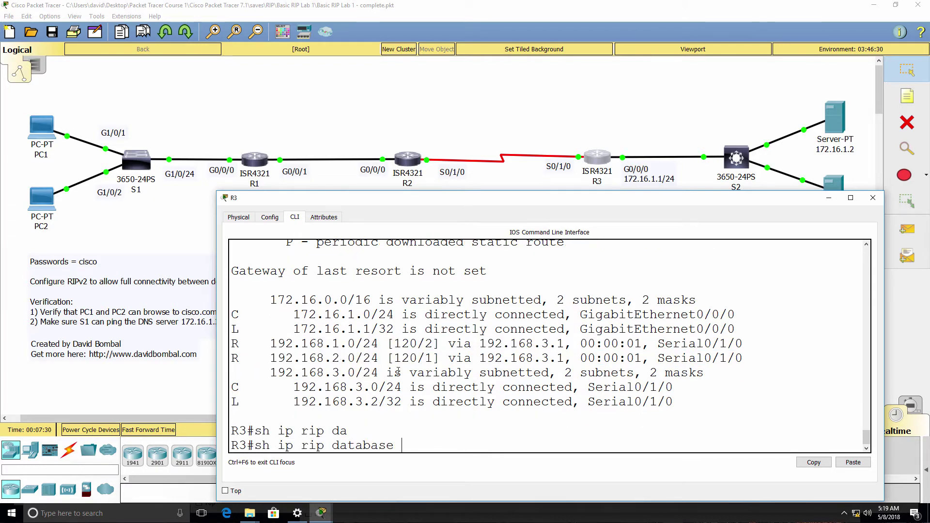
pyautogui.press('Return')
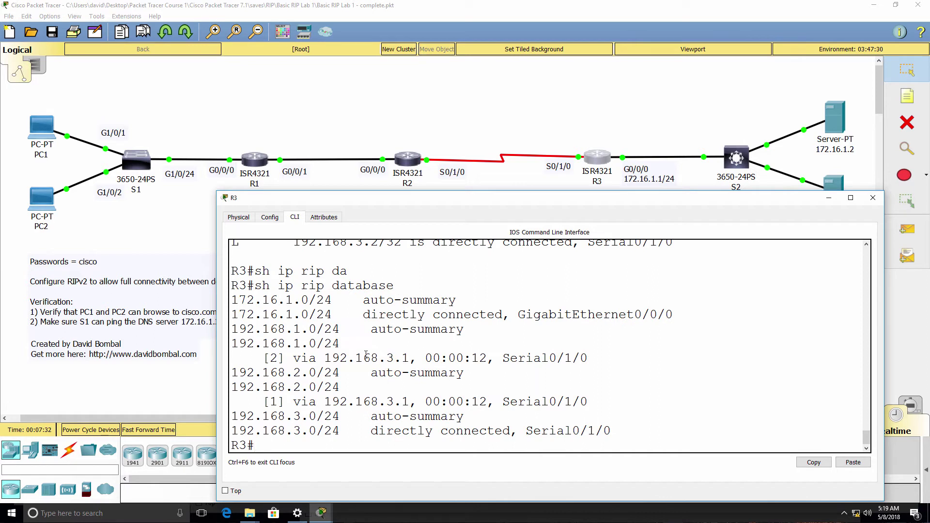
pyautogui.moveTo(356, 346); pyautogui.dragTo(223, 344)
pyautogui.moveTo(336, 387); pyautogui.dragTo(231, 388)
pyautogui.moveTo(587, 401); pyautogui.dragTo(179, 367)
# Show R1's routing table and highlight the new 172.16.0.0/16 RIP route via 192.168.2.2
pyautogui.moveTo(320, 512)
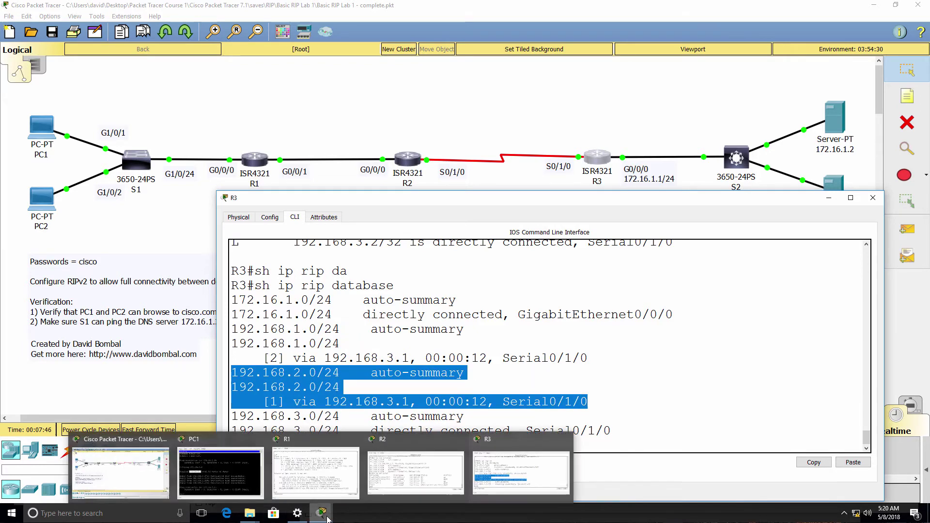
pyautogui.click(324, 482)
pyautogui.press('Return')
pyautogui.press('Return')
pyautogui.write('sh ip route')
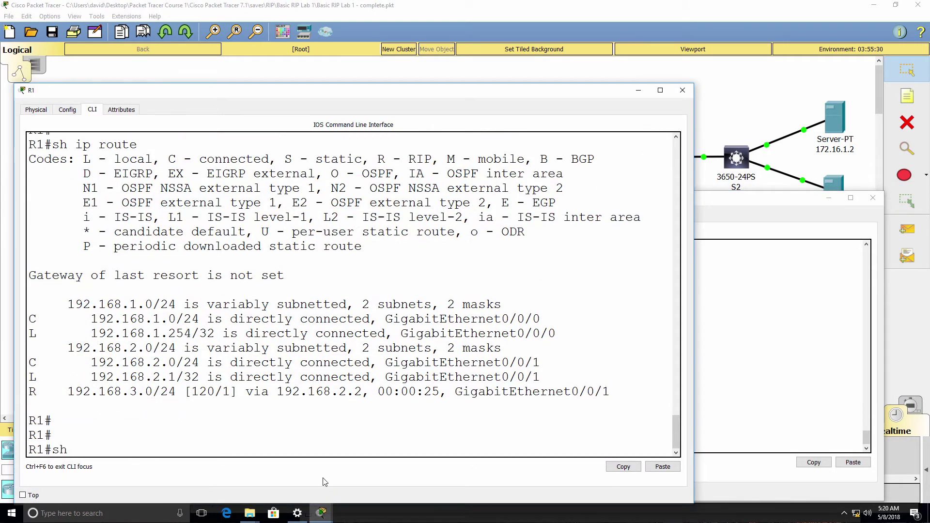
pyautogui.press('Return')
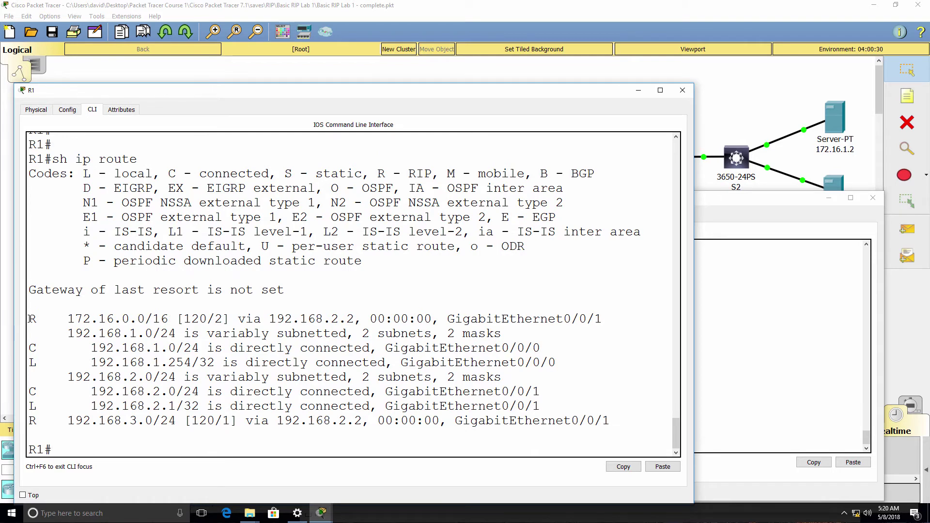
pyautogui.moveTo(28, 318); pyautogui.dragTo(611, 323)
pyautogui.moveTo(185, 318); pyautogui.dragTo(65, 323)
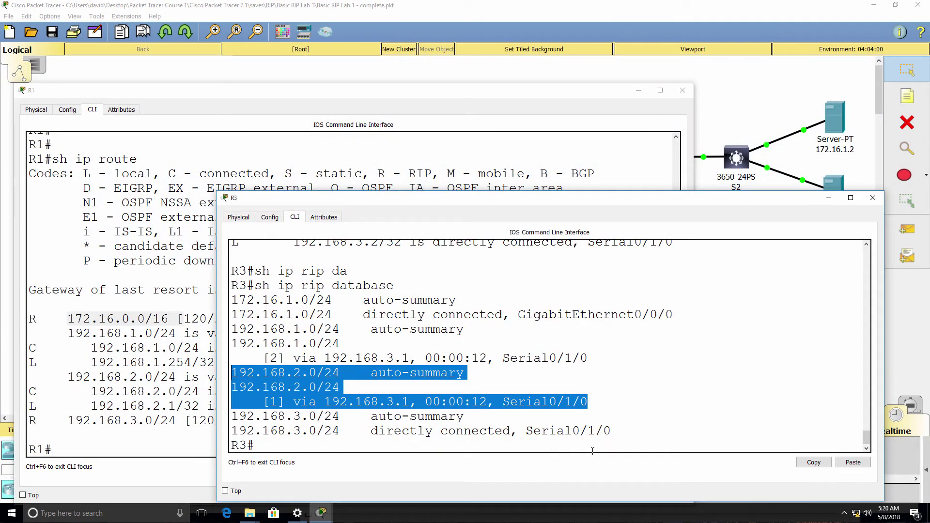
# Return to R3's command line and begin a new show command
pyautogui.click(518, 482)
pyautogui.click(592, 451)
pyautogui.press('Return')
pyautogui.write('sh i')
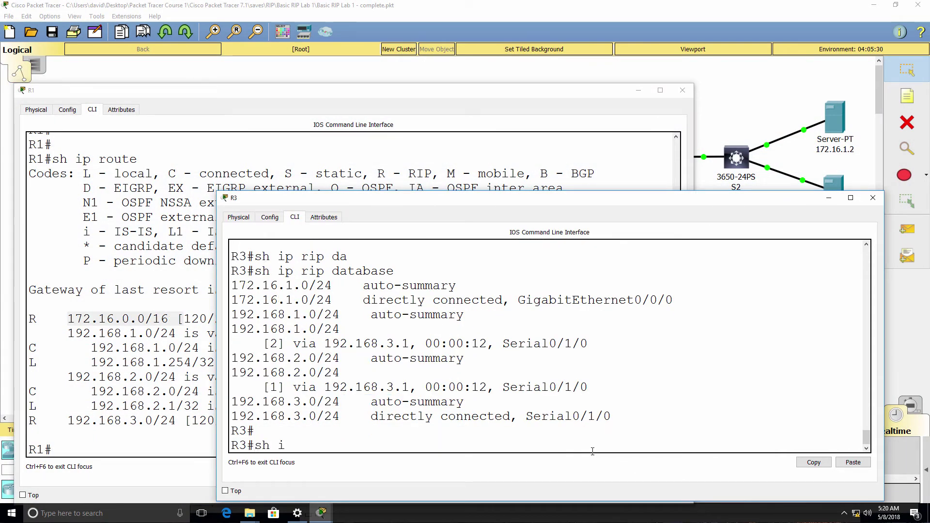
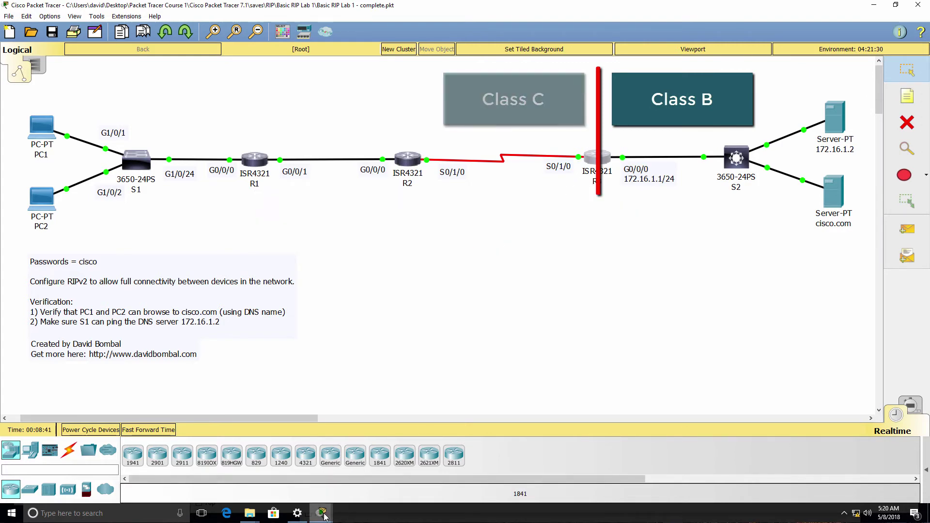
# On R3, list the interfaces: GigabitEthernet0/0/0 is 172.16.1.1 and Serial0/1/0 is 192.168.3.2
pyautogui.moveTo(321, 512)
pyautogui.click(548, 466)
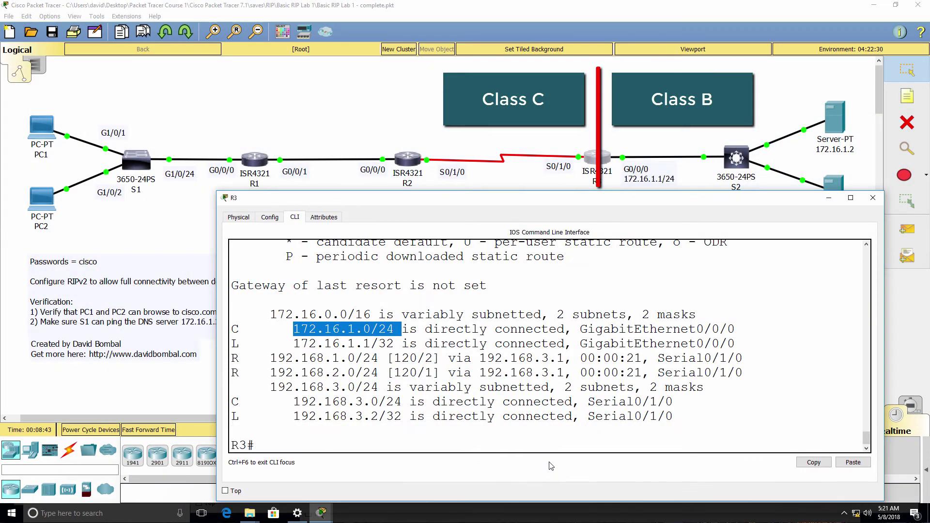
pyautogui.press('Return')
pyautogui.press('Return')
pyautogui.write('sh ip')
pyautogui.write(' itn')
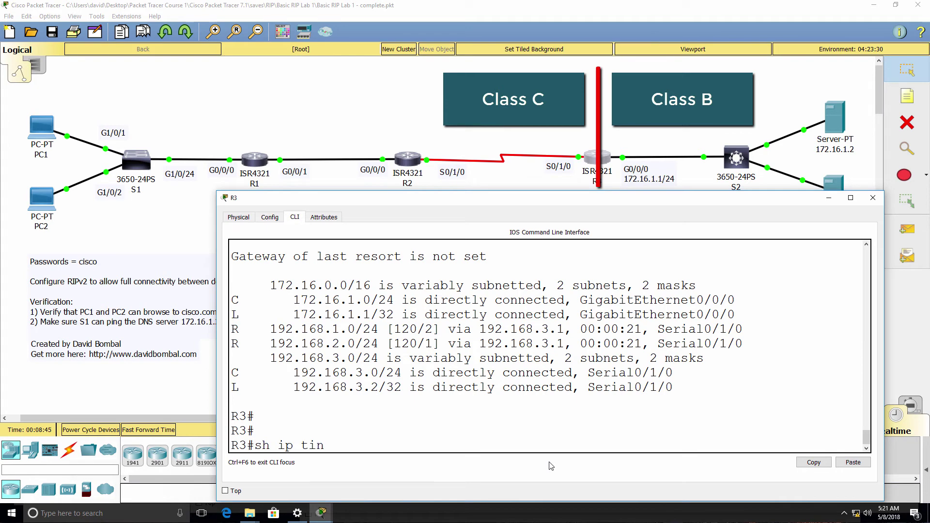
pyautogui.press('BackSpace')
pyautogui.press('BackSpace')
pyautogui.press('BackSpace')
pyautogui.write('int brief')
pyautogui.press('Return')
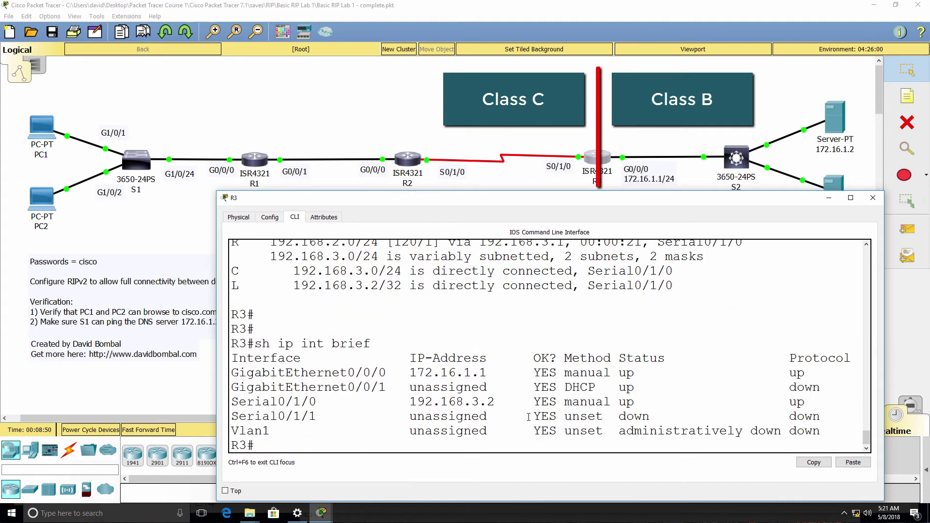
pyautogui.moveTo(502, 381); pyautogui.dragTo(324, 367)
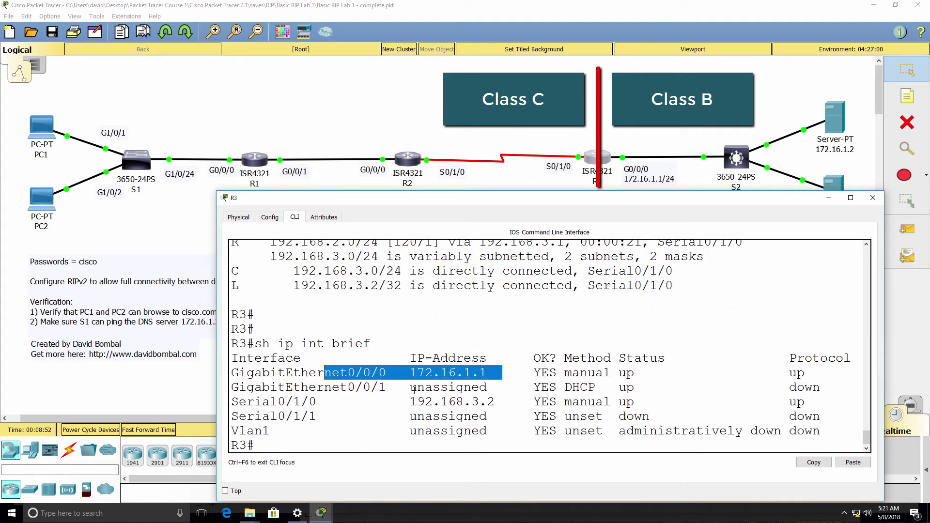
pyautogui.moveTo(509, 402); pyautogui.dragTo(308, 406)
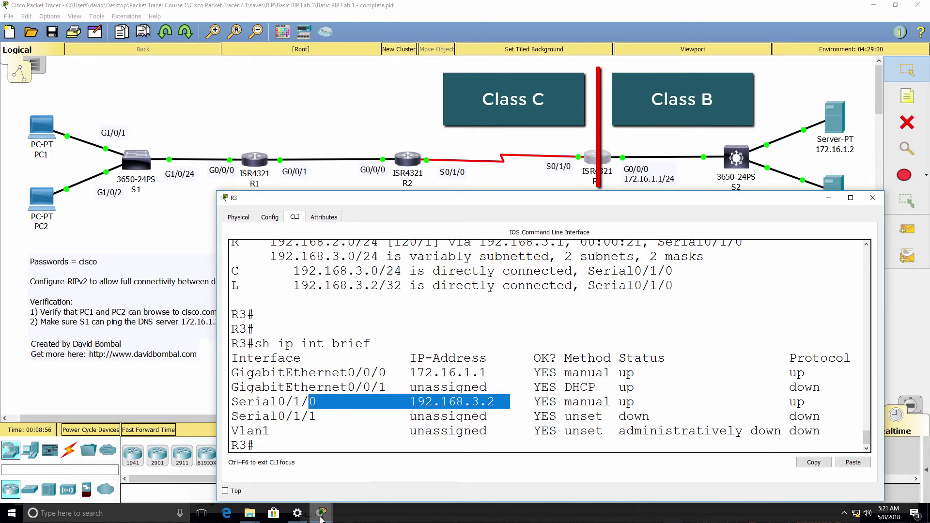
# On R2, show the routing table and RIP database with the 172.16.0.0/16 auto-summary route
pyautogui.moveTo(321, 513)
pyautogui.click(386, 482)
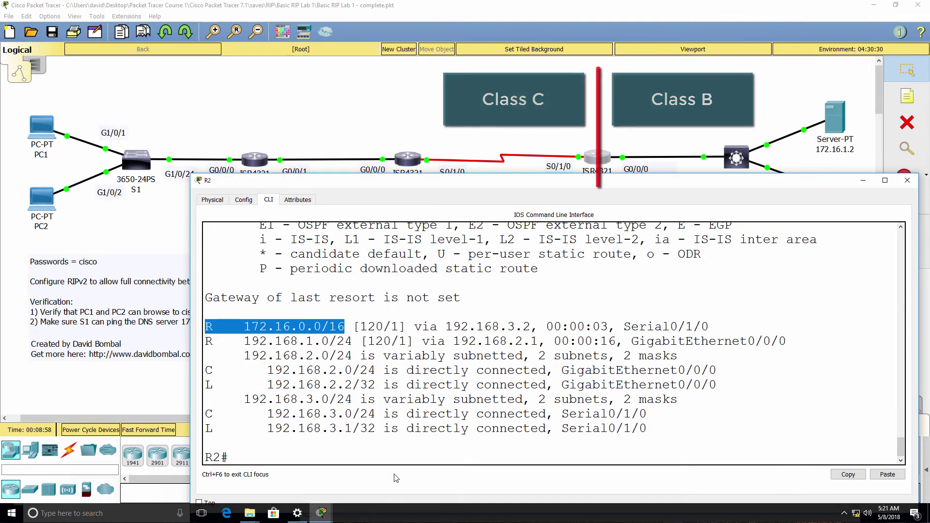
pyautogui.press('Up')
pyautogui.press('Return')
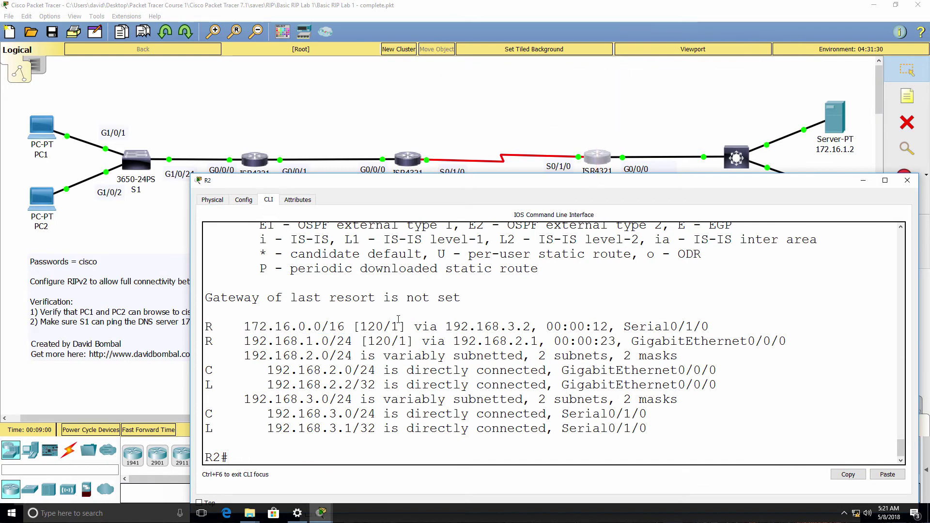
pyautogui.moveTo(355, 327); pyautogui.dragTo(206, 328)
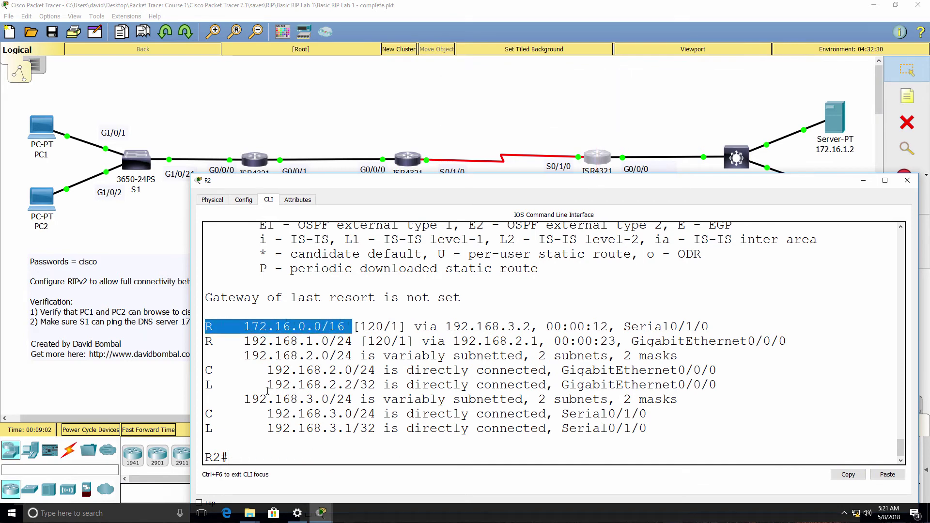
pyautogui.write('sh ip ')
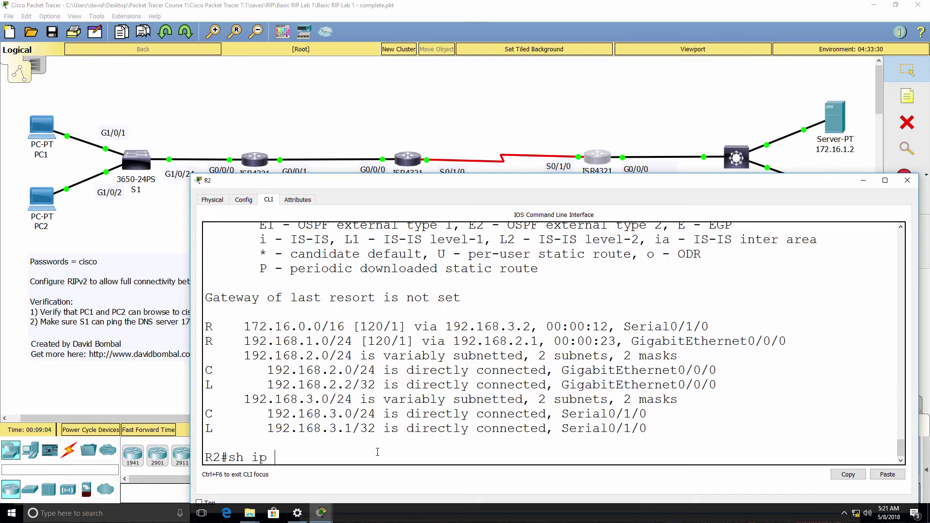
pyautogui.write('rip da')
pyautogui.press('Tab')
pyautogui.press('Return')
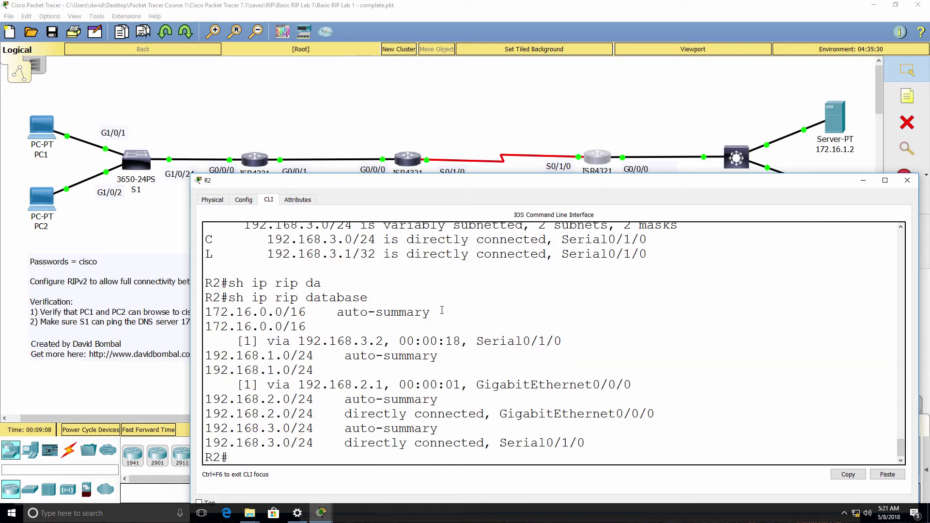
pyautogui.moveTo(442, 310); pyautogui.dragTo(184, 310)
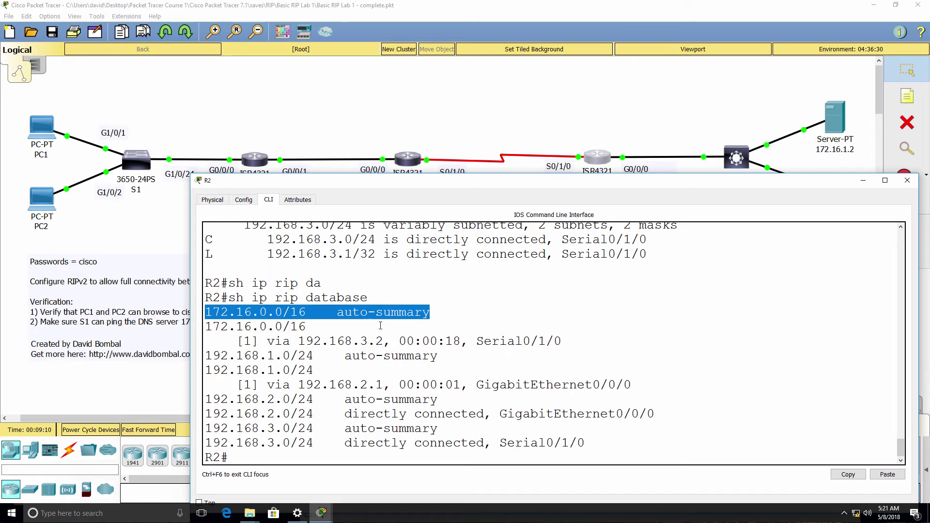
pyautogui.moveTo(577, 345); pyautogui.dragTo(577, 345)
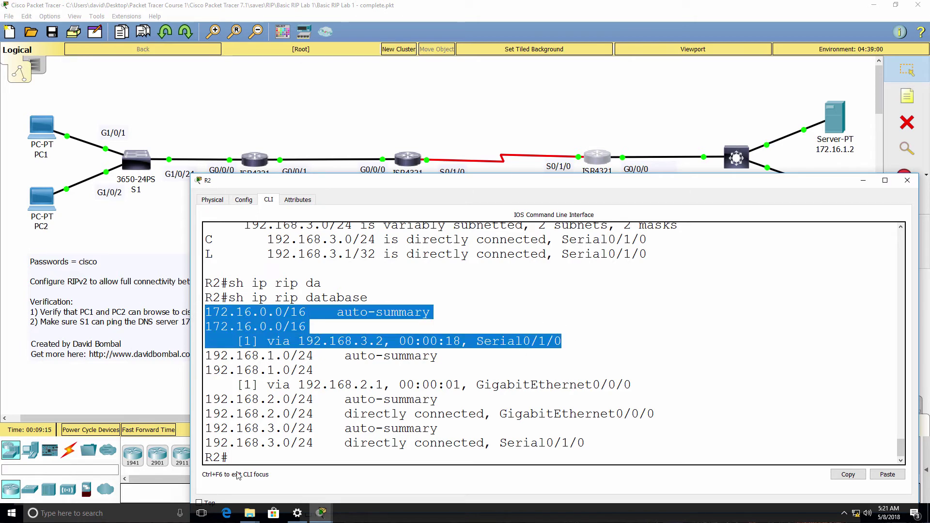
# On R1, show the routing table and RIP database's 172.16.0.0/16 entries, then hide the consoles
pyautogui.moveTo(324, 515)
pyautogui.click(293, 467)
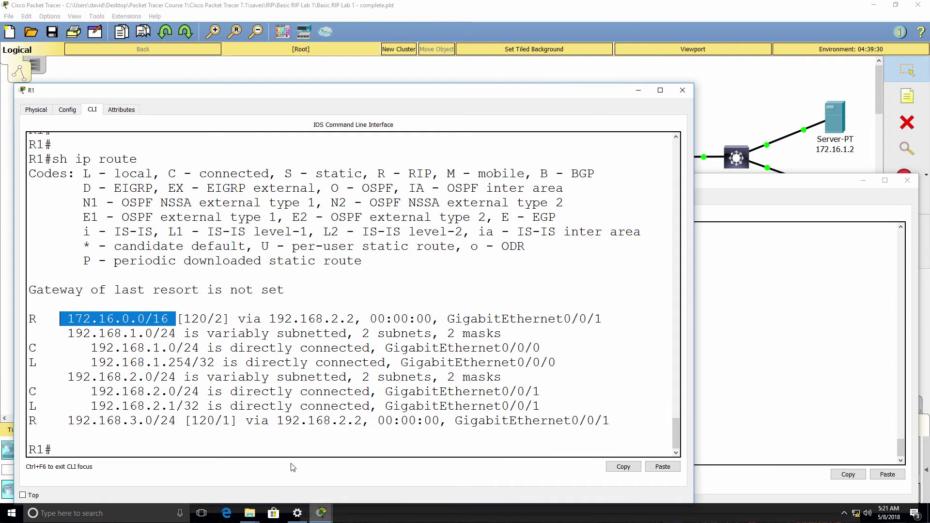
pyautogui.write('sh ip route')
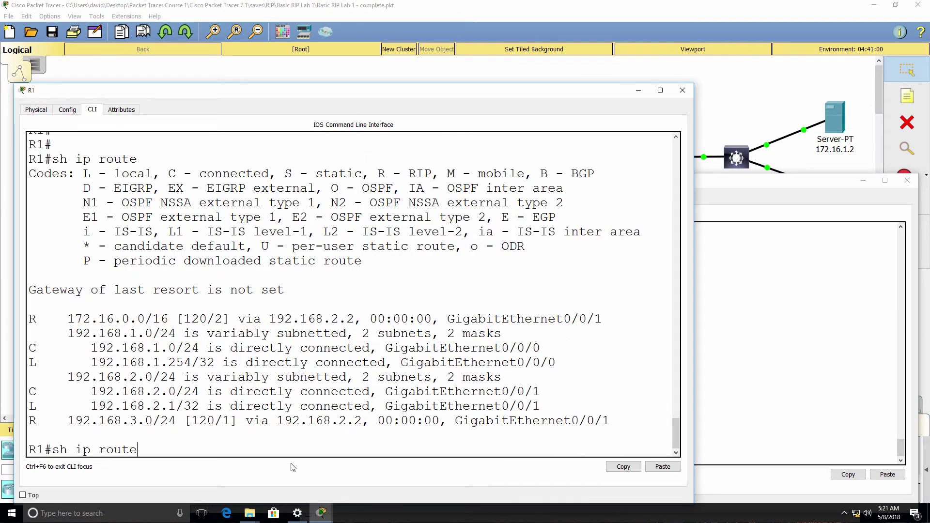
pyautogui.press('Return')
pyautogui.write('sh ip rip d')
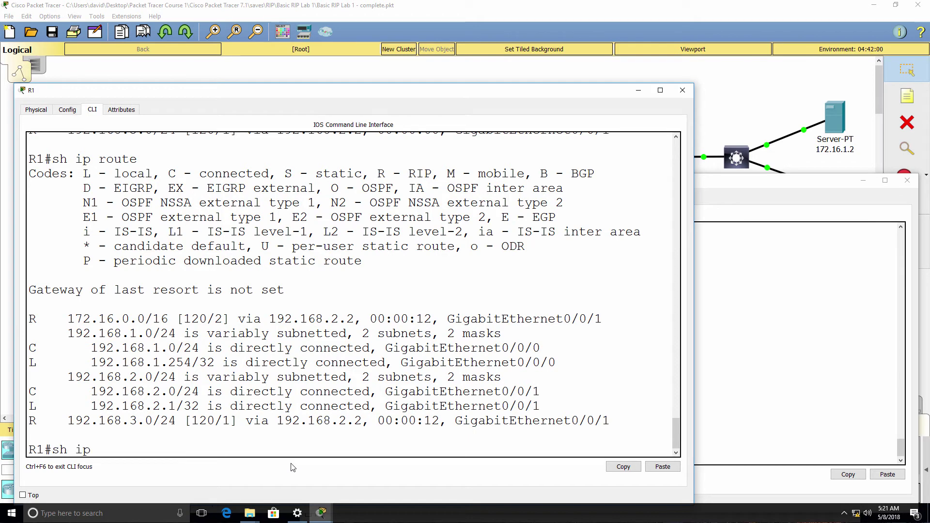
pyautogui.press('Tab')
pyautogui.press('Return')
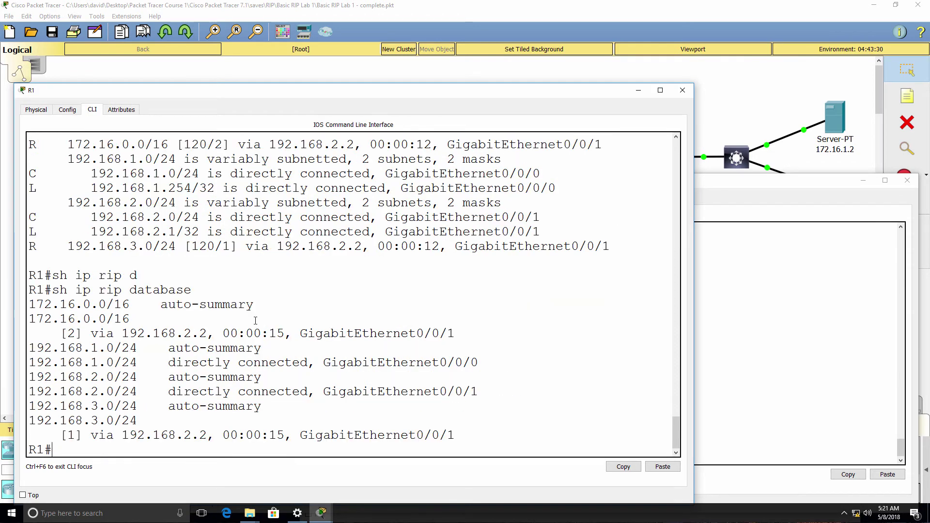
pyautogui.moveTo(489, 331); pyautogui.dragTo(2, 305)
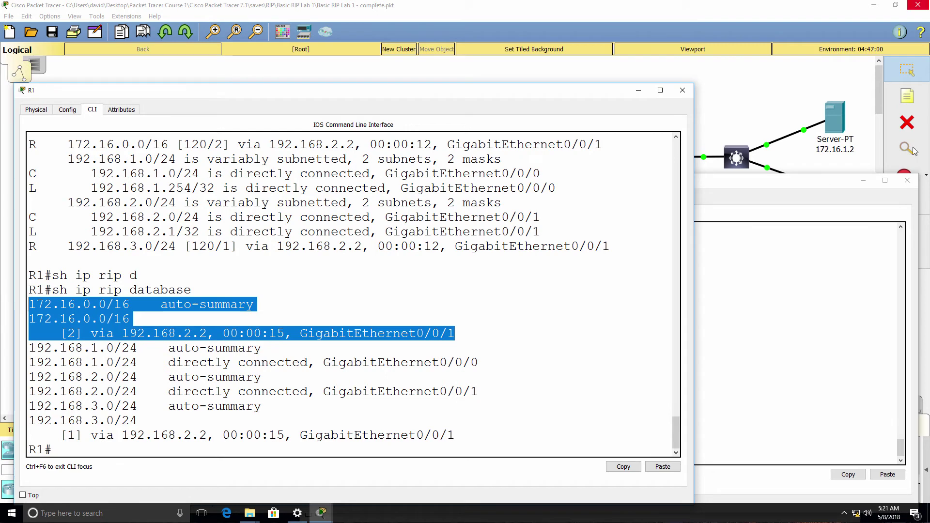
pyautogui.click(556, 18)
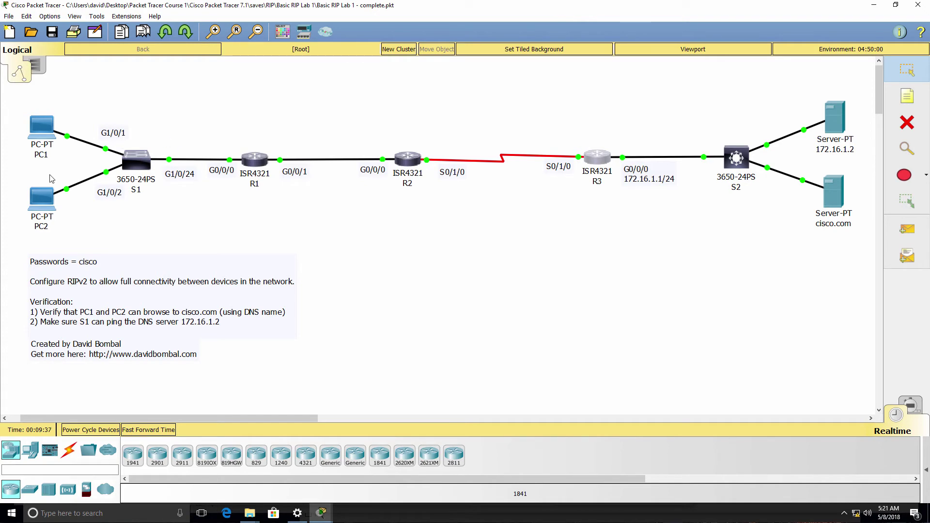
# Ping the 172.16.1.2 server from PC1's Command Prompt twice and review the replies
pyautogui.click(47, 134)
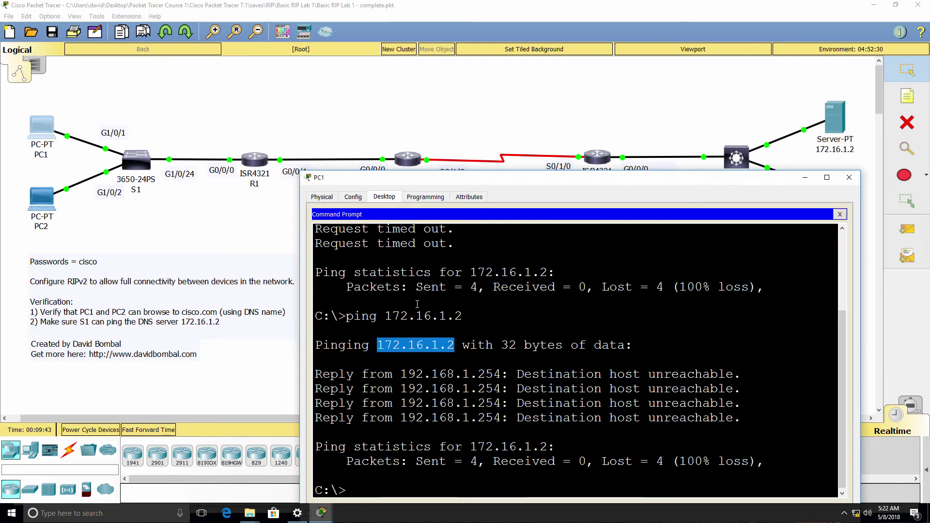
pyautogui.press('Up')
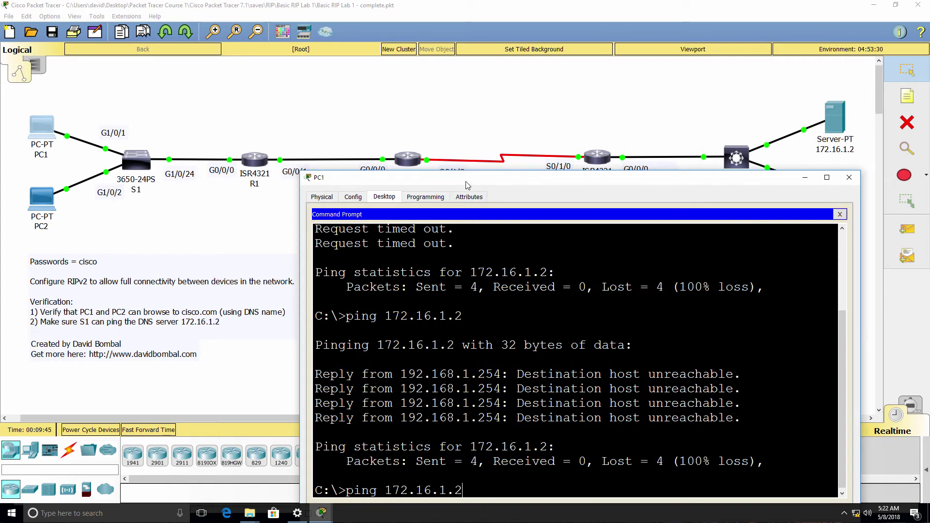
pyautogui.press('Return')
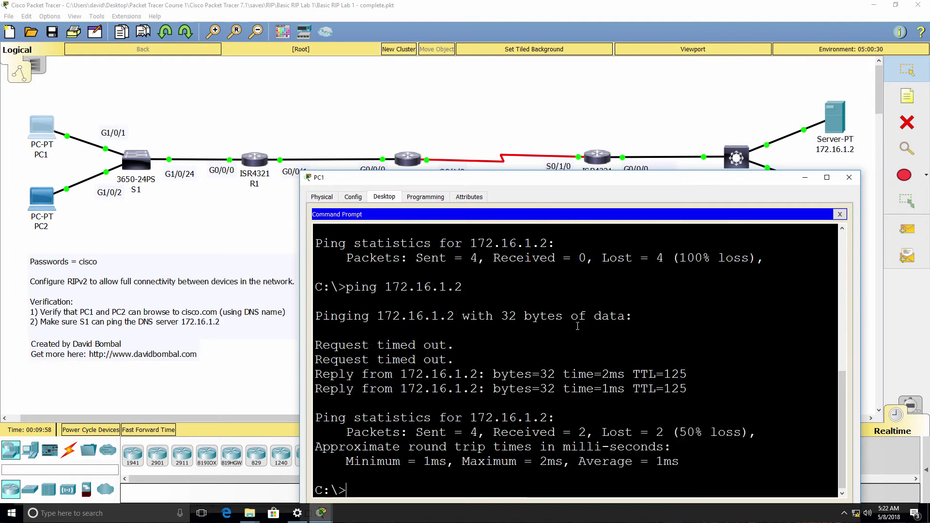
pyautogui.moveTo(686, 389); pyautogui.dragTo(313, 345)
pyautogui.press('Up')
pyautogui.press('Return')
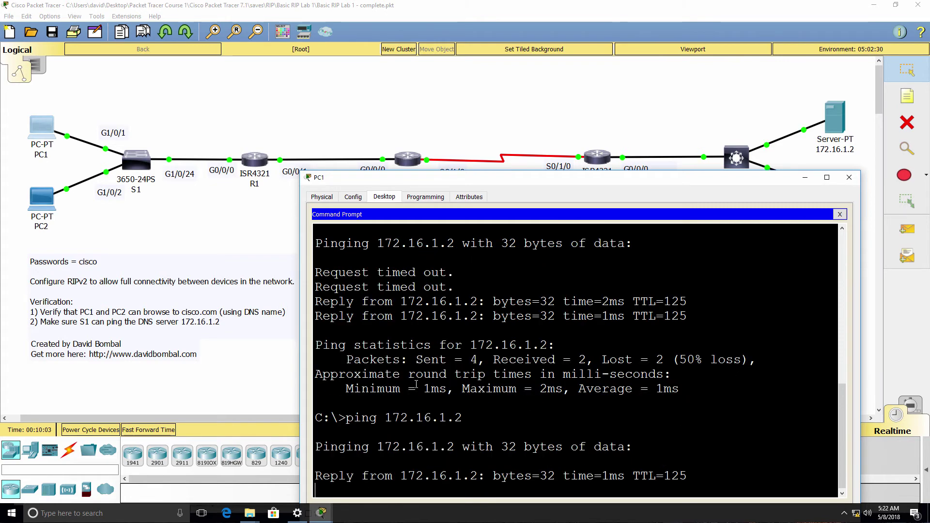
# Ping cisco.com from PC1 (resolves to 172.16.1.9), then open PC1's web browser
pyautogui.moveTo(486, 183); pyautogui.dragTo(385, 126)
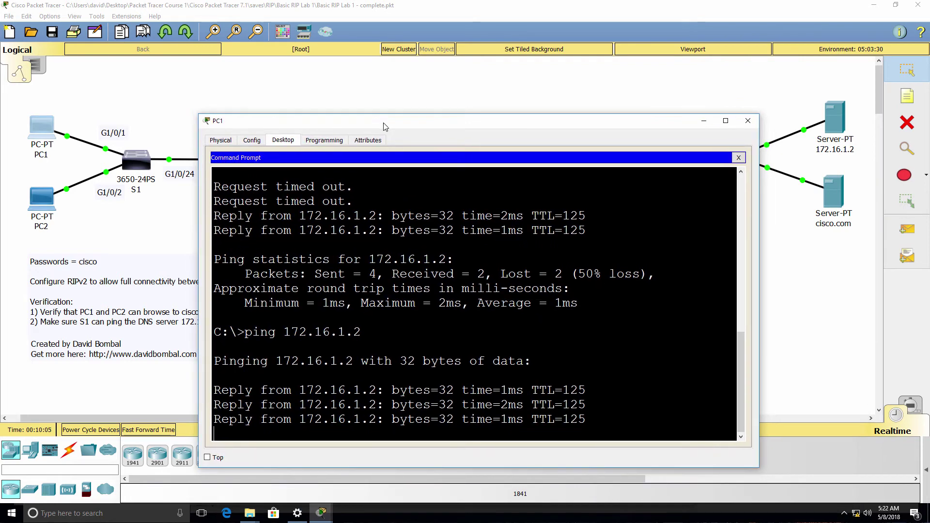
pyautogui.write('ping ci')
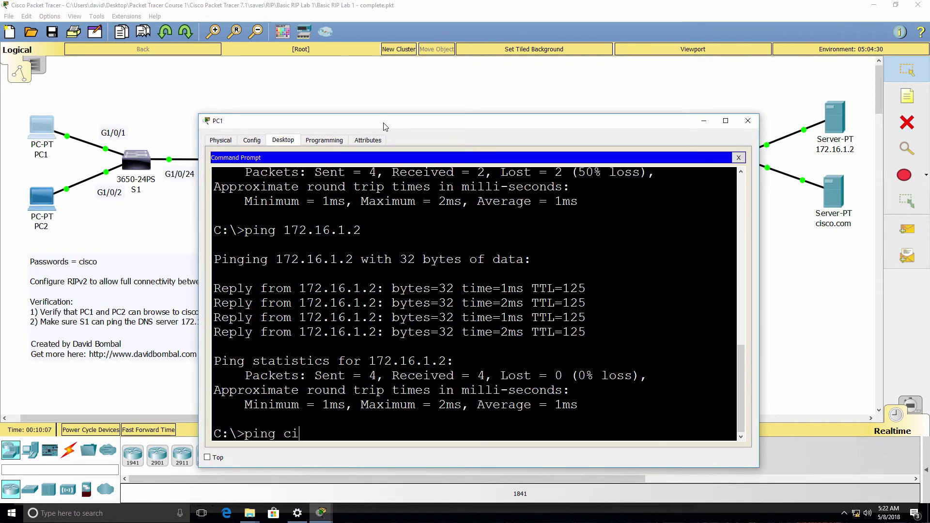
pyautogui.write('sco.com')
pyautogui.press('Return')
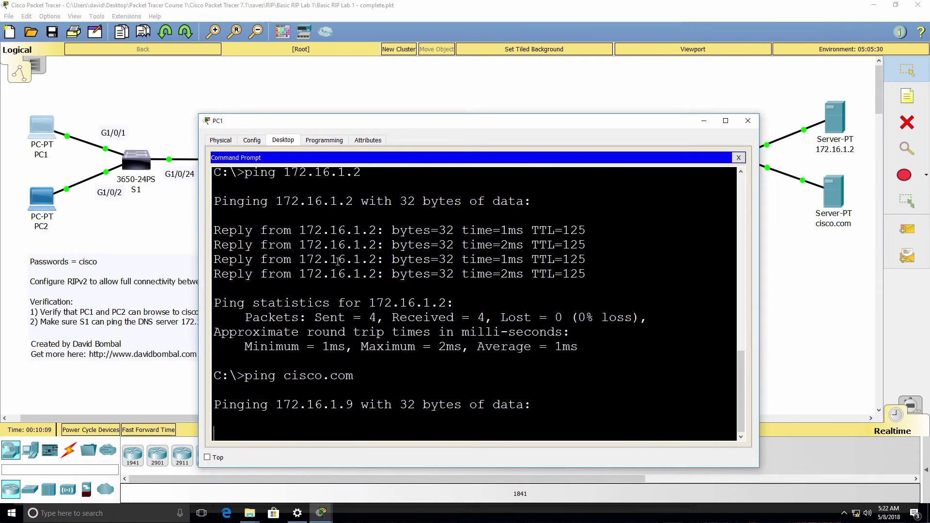
pyautogui.moveTo(354, 378); pyautogui.dragTo(284, 378)
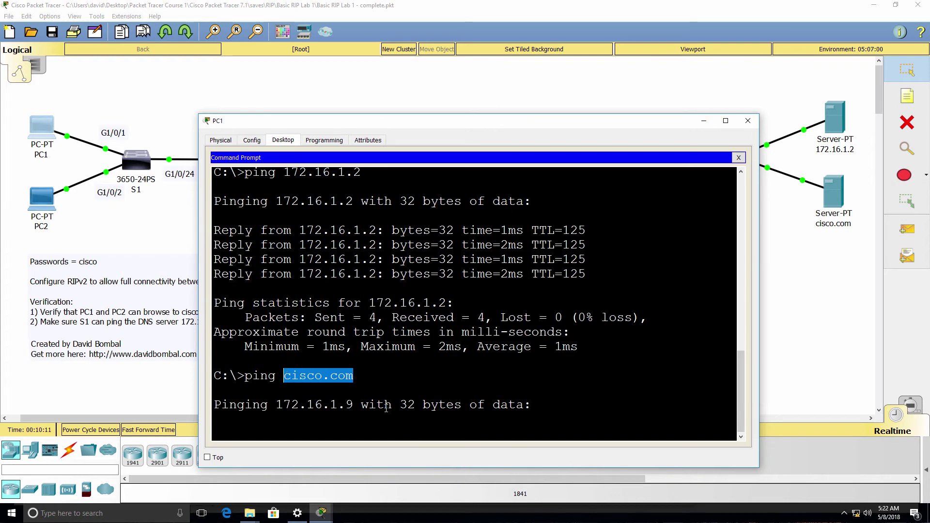
pyautogui.moveTo(353, 406); pyautogui.dragTo(264, 400)
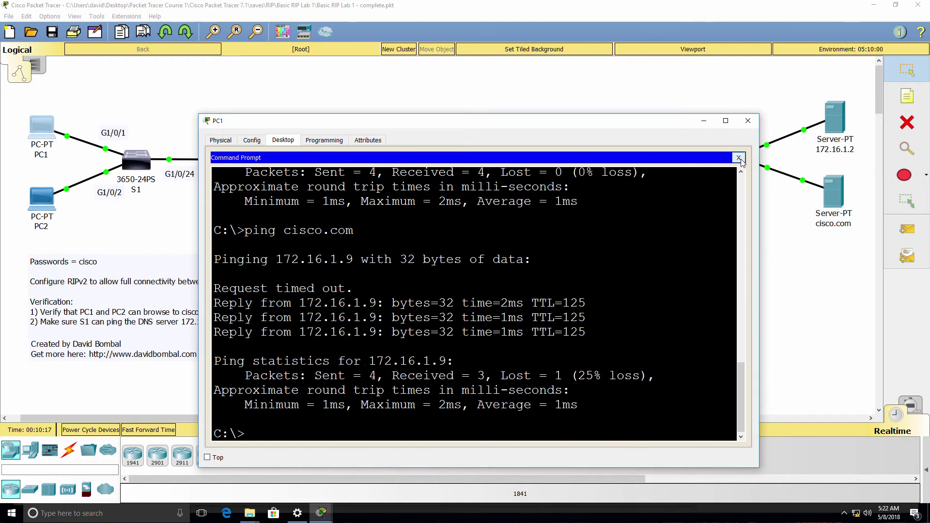
pyautogui.click(738, 157)
pyautogui.click(671, 170)
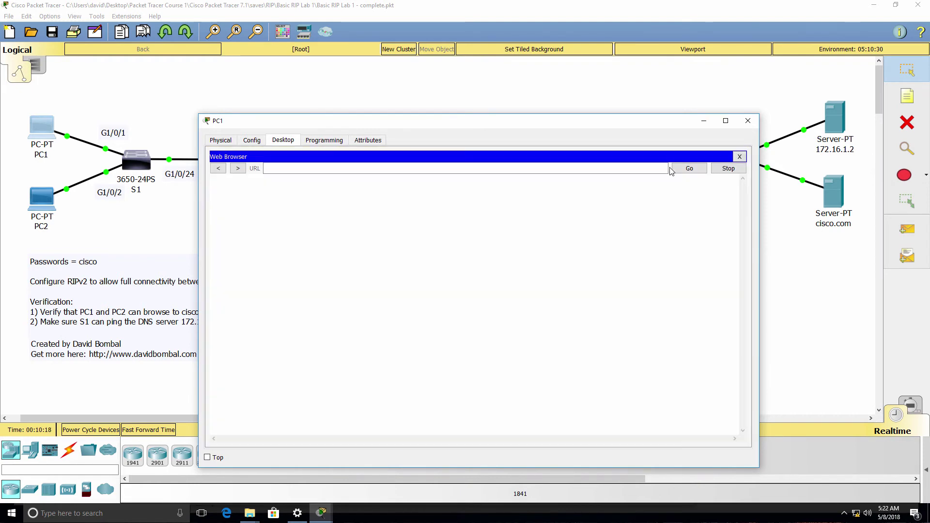
pyautogui.click(393, 168)
pyautogui.write('http://cisco.com')
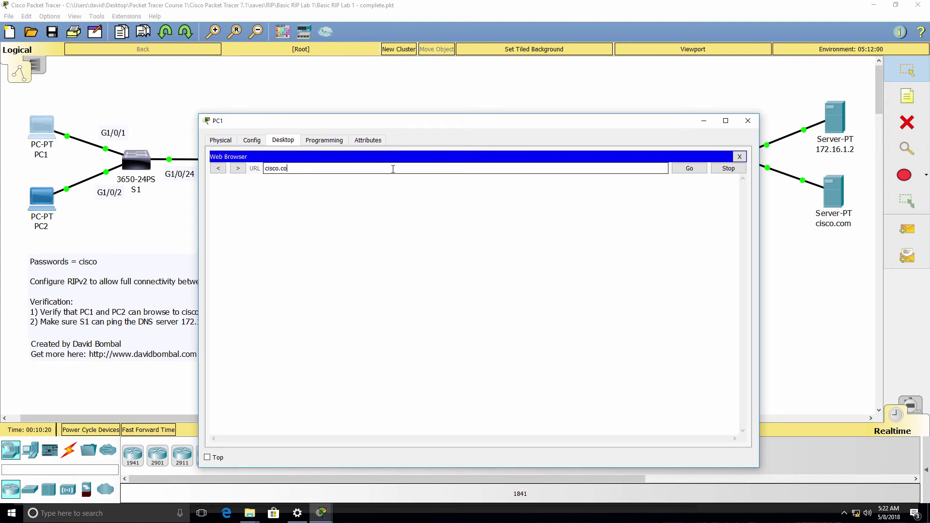
pyautogui.press('Return')
pyautogui.click(238, 280)
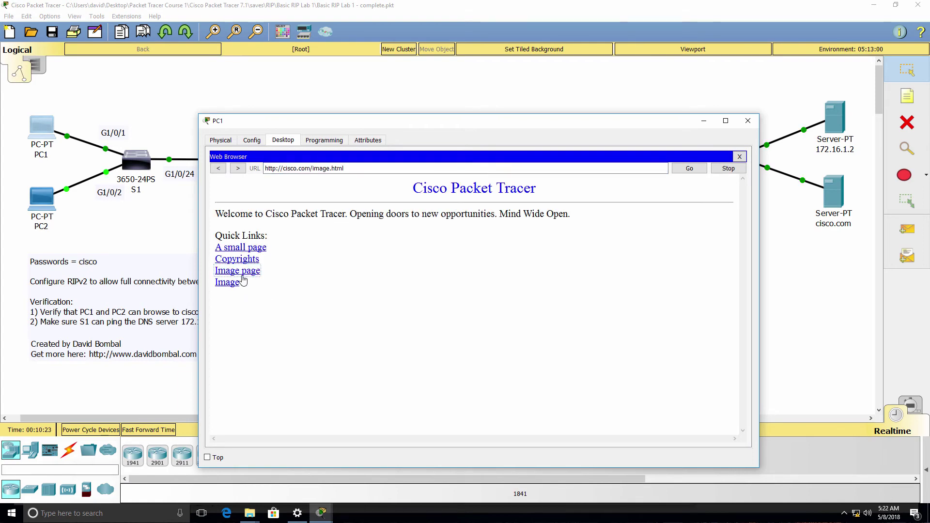
# In PC2's web browser, load cisco.com and open the Image page
pyautogui.click(48, 211)
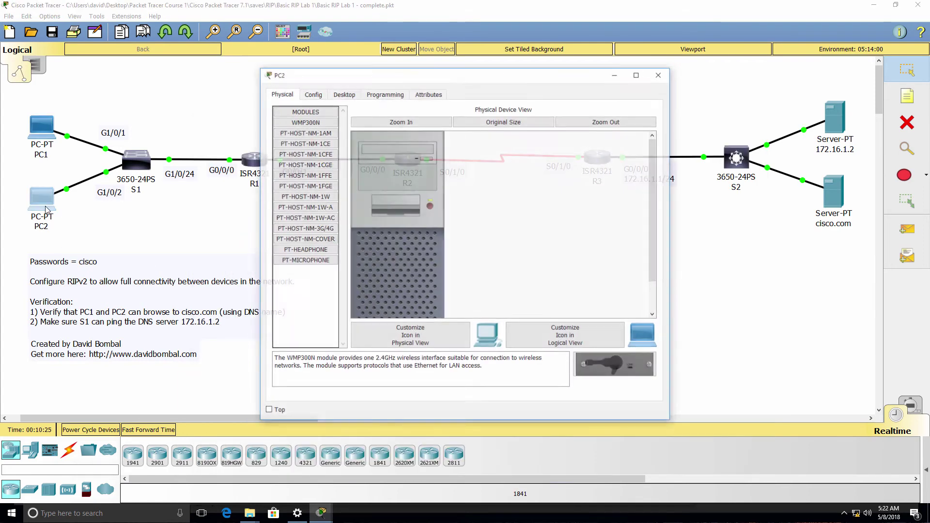
pyautogui.click(344, 96)
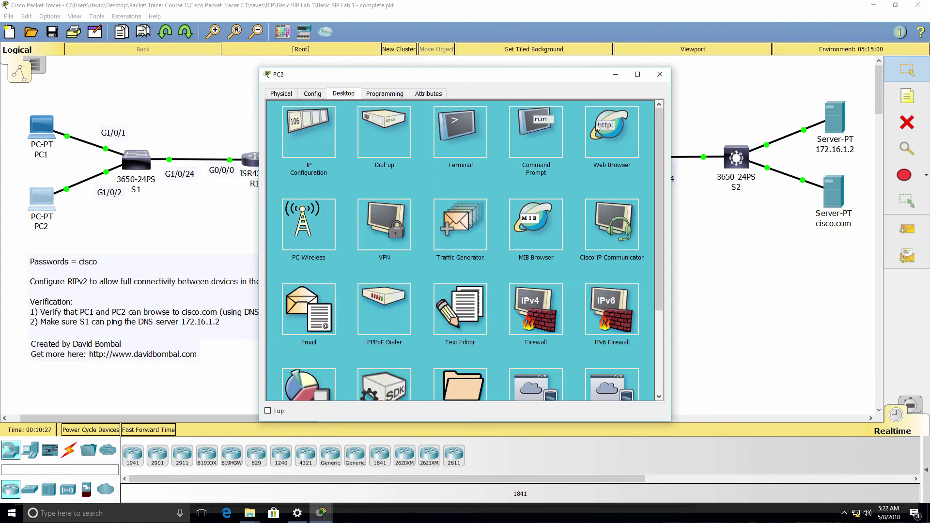
pyautogui.click(611, 132)
pyautogui.click(405, 124)
pyautogui.write('c')
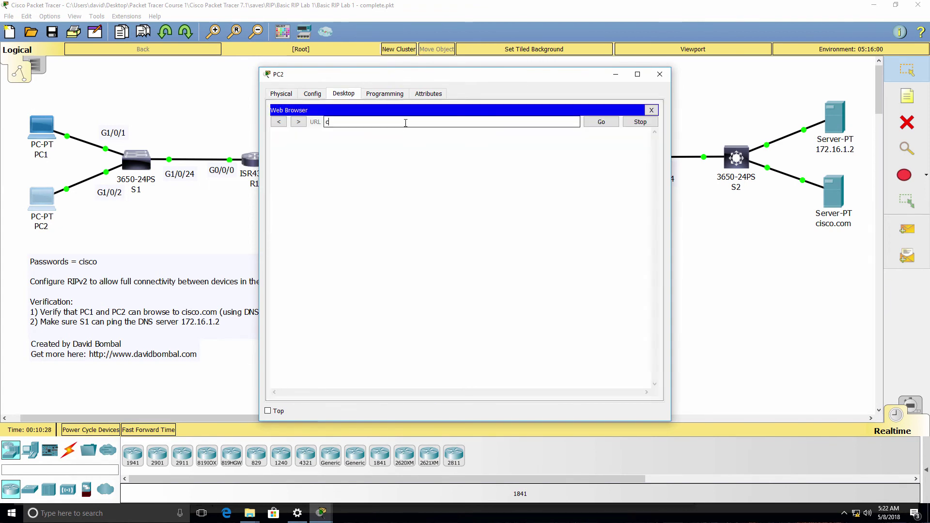
pyautogui.write('isco.com')
pyautogui.press('Return')
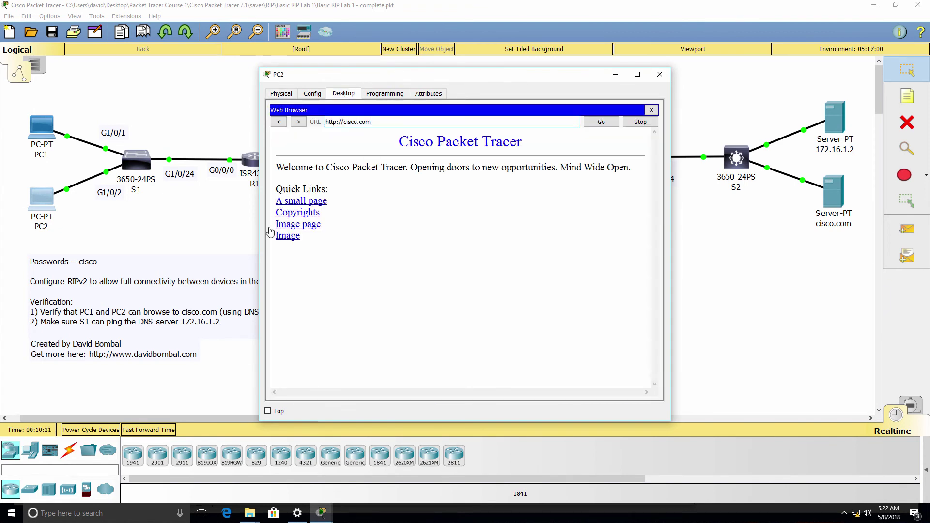
pyautogui.click(287, 224)
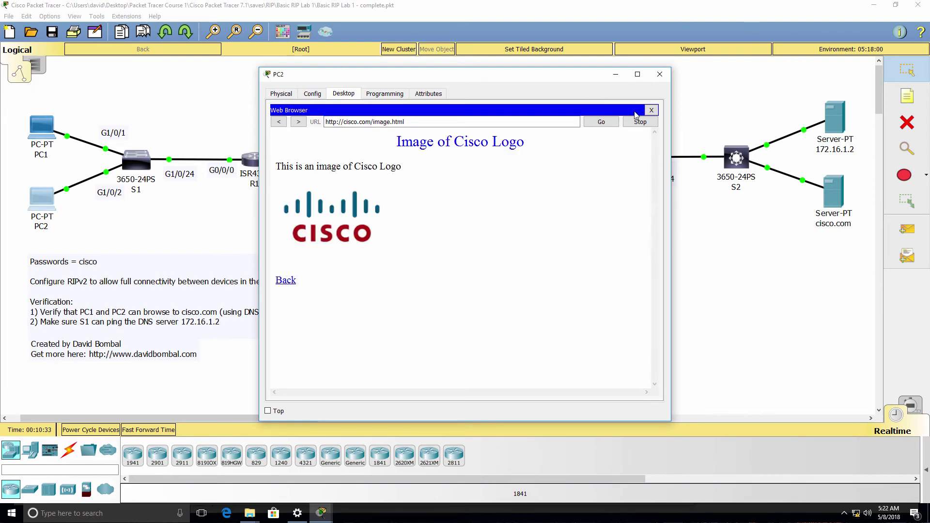
# Open PC2's Command Prompt and enter a tracert command to cisco.com
pyautogui.click(651, 110)
pyautogui.click(557, 123)
pyautogui.write('t')
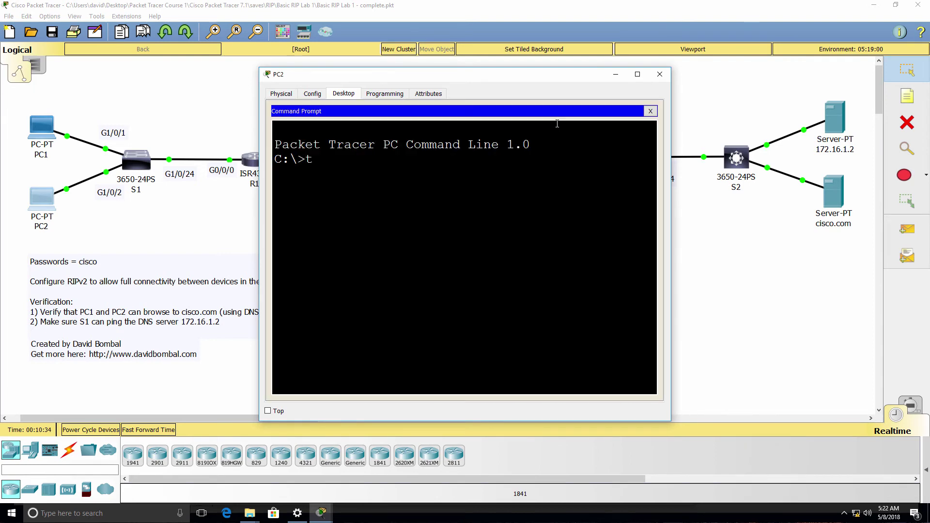
pyautogui.write('racert cisco.comm')
# Trace PC2's route to cisco.com via 192.168.1.254, 192.168.2.2, 192.168.3.2 to 172.16.1.9
pyautogui.press('Return')
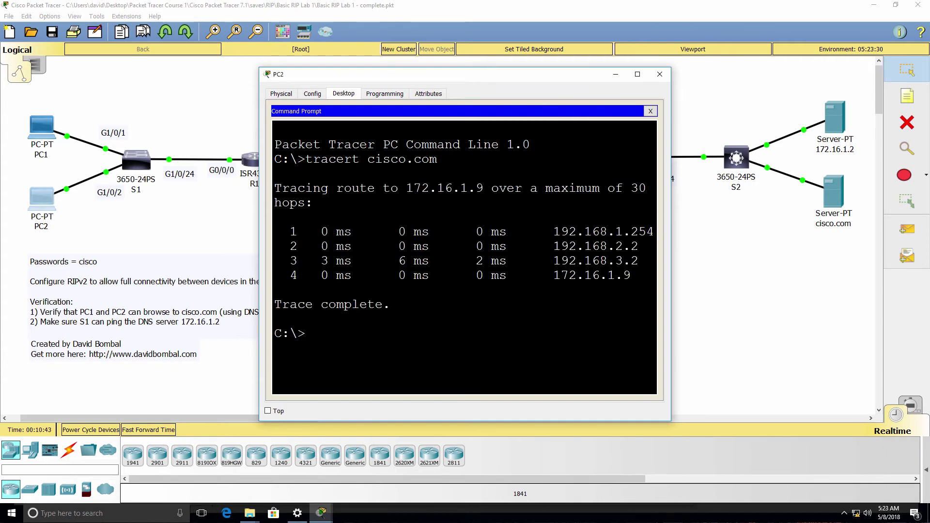
pyautogui.moveTo(671, 201); pyautogui.dragTo(811, 202)
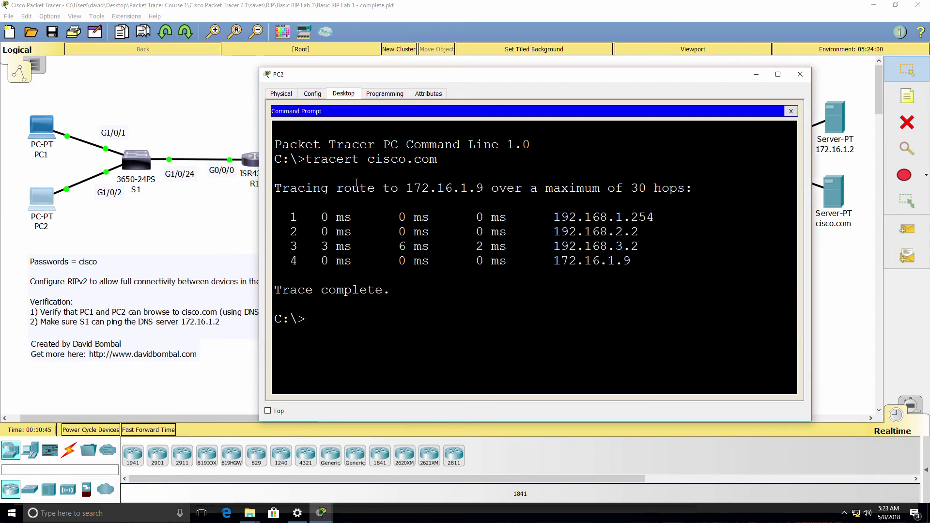
pyautogui.moveTo(306, 159); pyautogui.dragTo(453, 159)
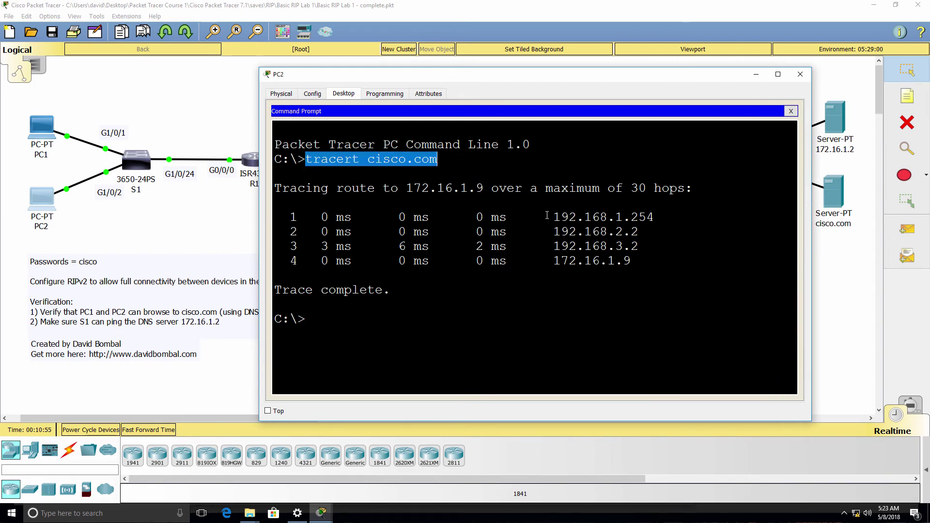
pyautogui.moveTo(537, 215); pyautogui.dragTo(663, 211)
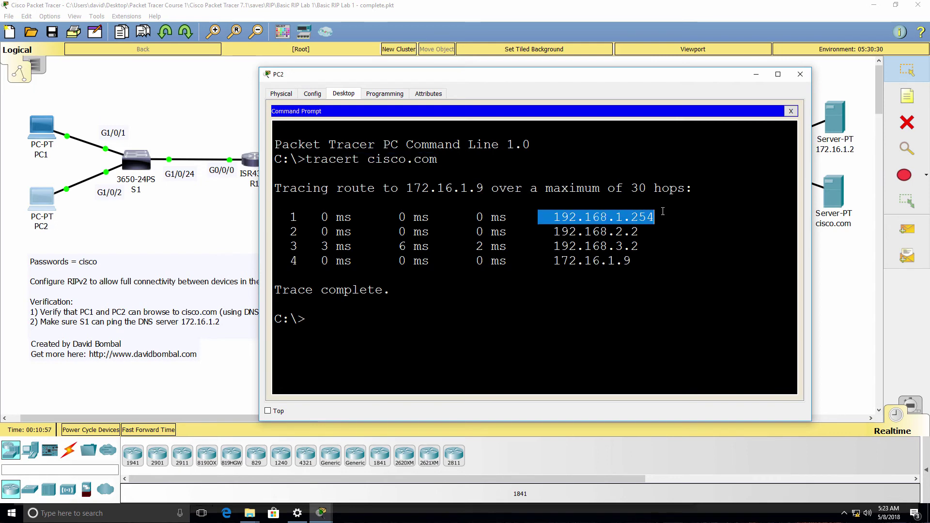
pyautogui.moveTo(549, 233); pyautogui.dragTo(668, 232)
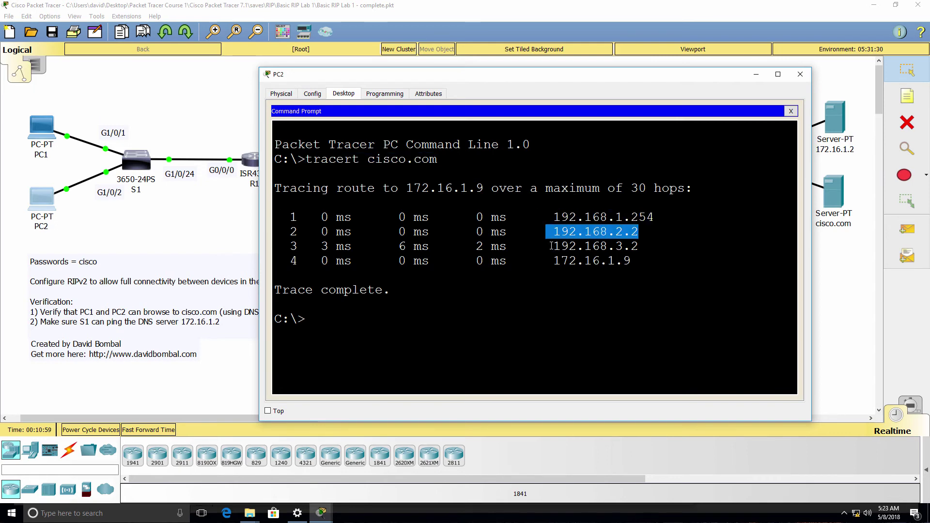
pyautogui.moveTo(551, 246); pyautogui.dragTo(700, 250)
pyautogui.moveTo(546, 261); pyautogui.dragTo(668, 262)
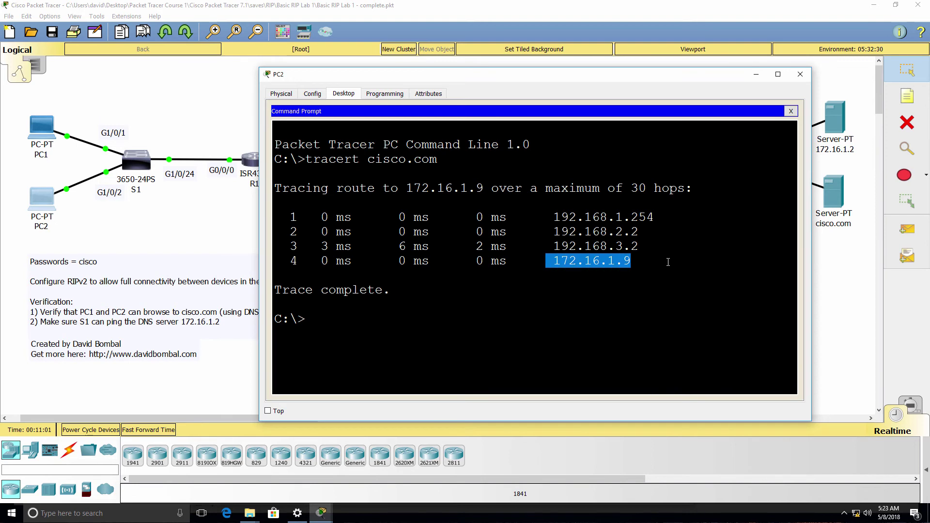
pyautogui.moveTo(569, 79); pyautogui.dragTo(592, 150)
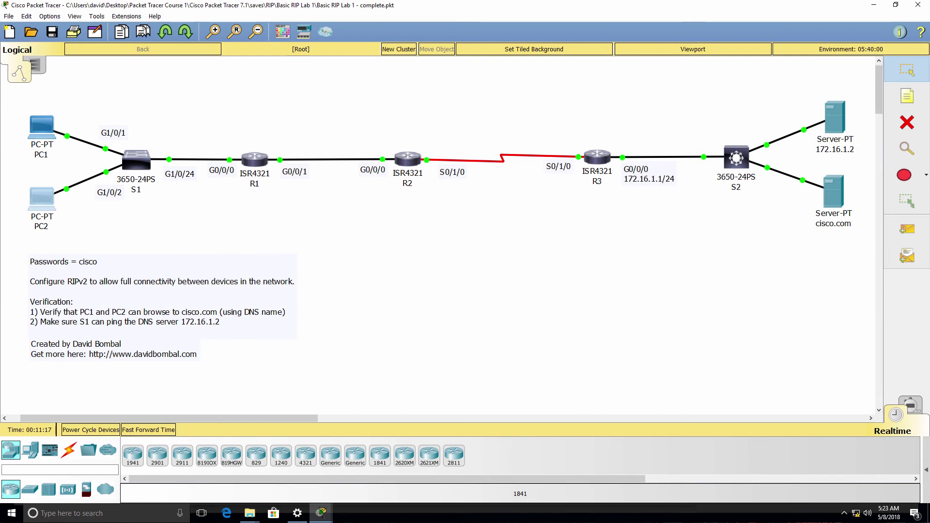
# In S1's CLI, enter privileged mode with the enable password and confirm no default gateway is set
pyautogui.doubleClick(136, 161)
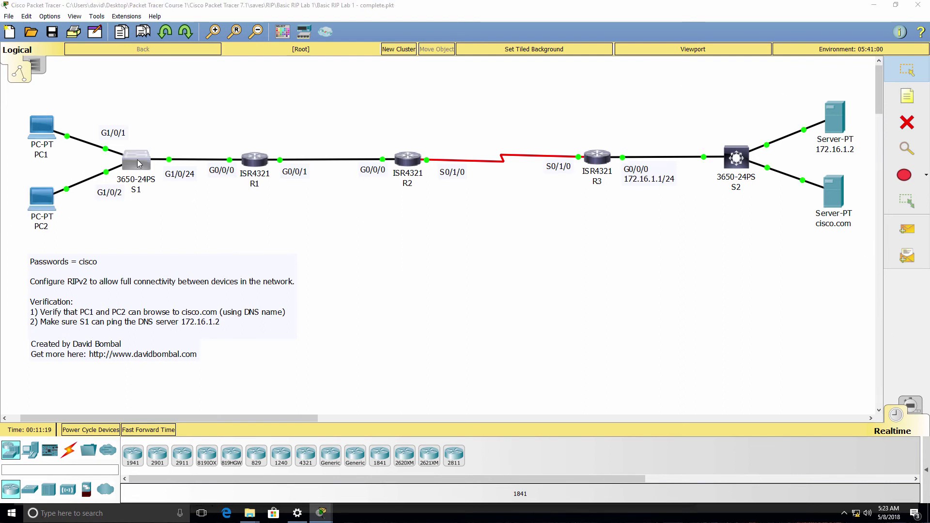
pyautogui.click(400, 127)
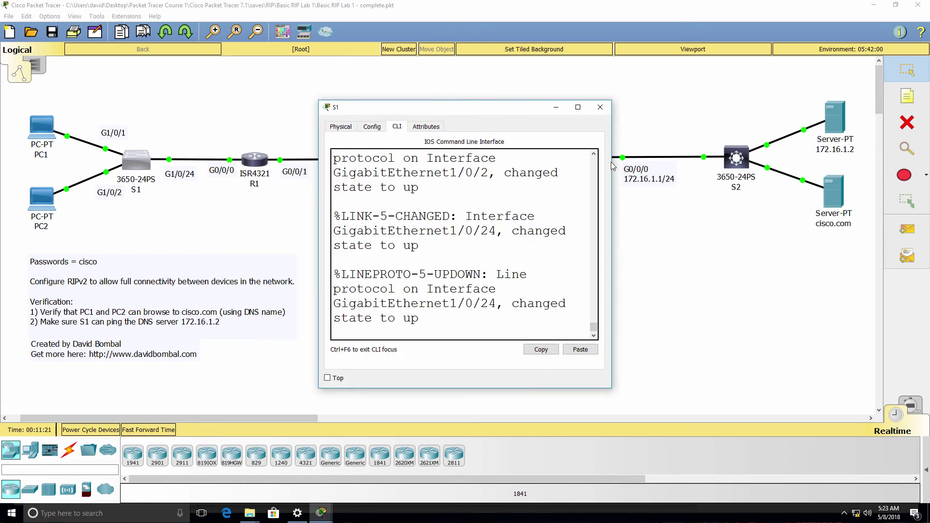
pyautogui.moveTo(612, 161); pyautogui.dragTo(925, 179)
pyautogui.press('Return')
pyautogui.press('Return')
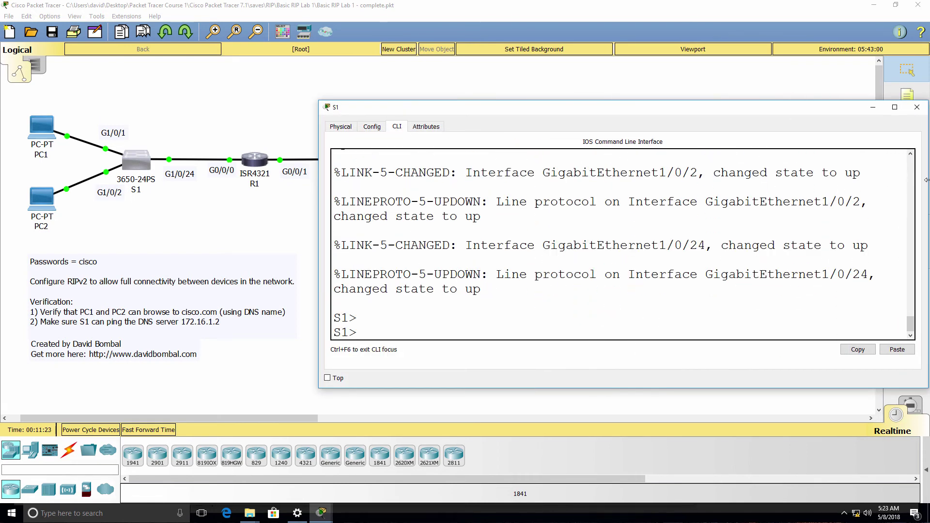
pyautogui.write('en')
pyautogui.press('Return')
pyautogui.write('cisco')
pyautogui.press('Return')
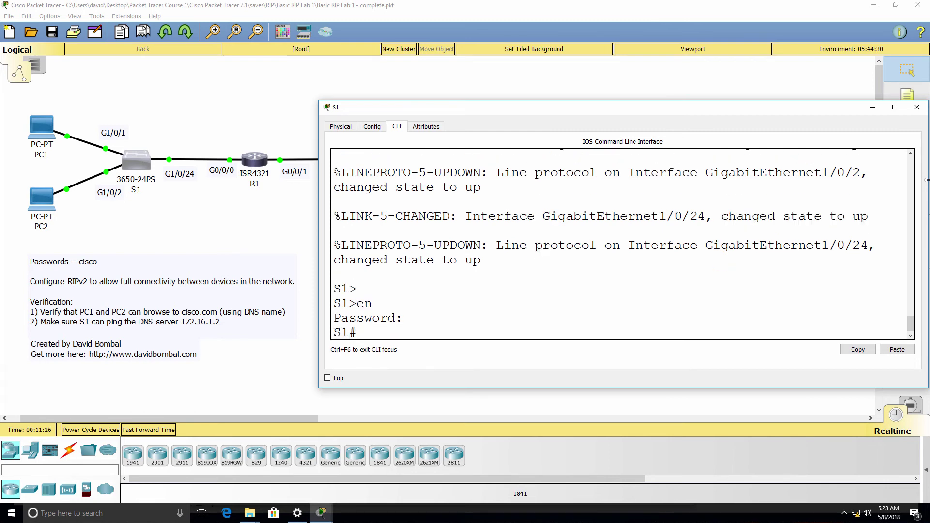
pyautogui.write('sh ip route')
pyautogui.press('Return')
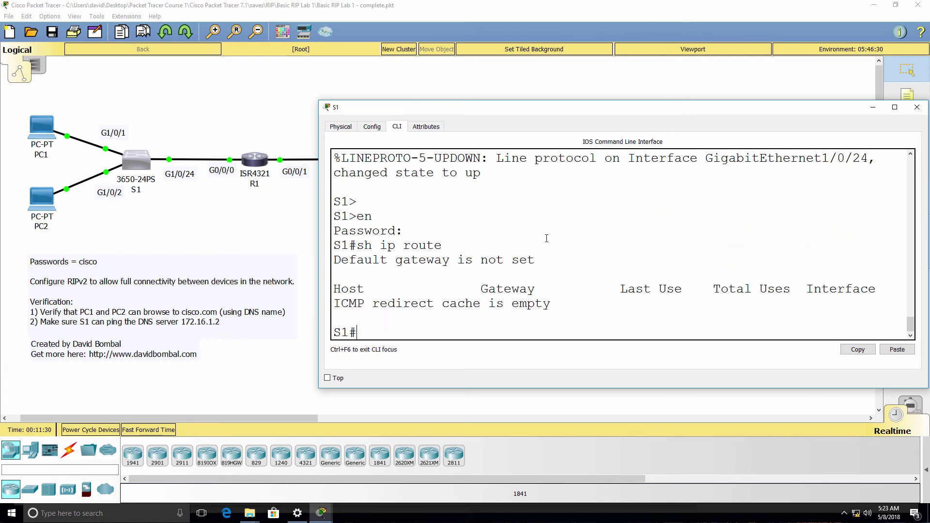
pyautogui.moveTo(536, 262); pyautogui.dragTo(211, 245)
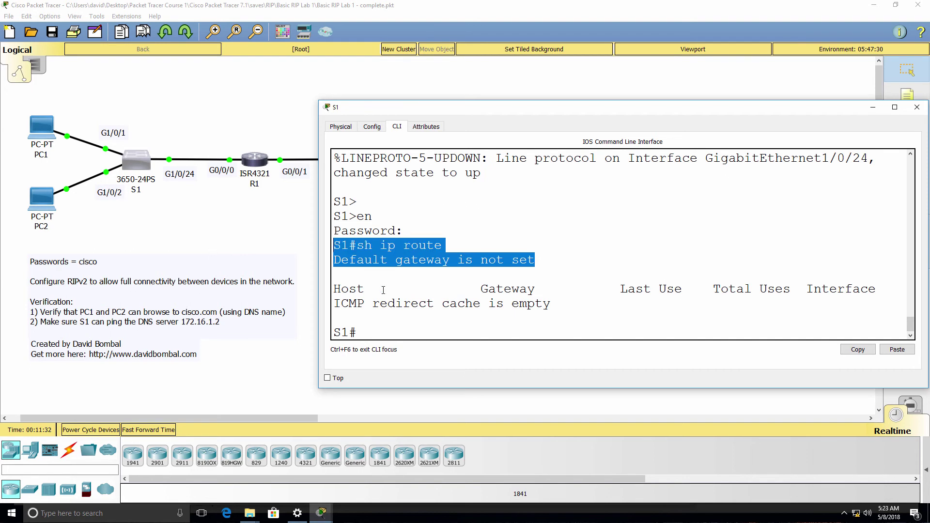
pyautogui.click(565, 293)
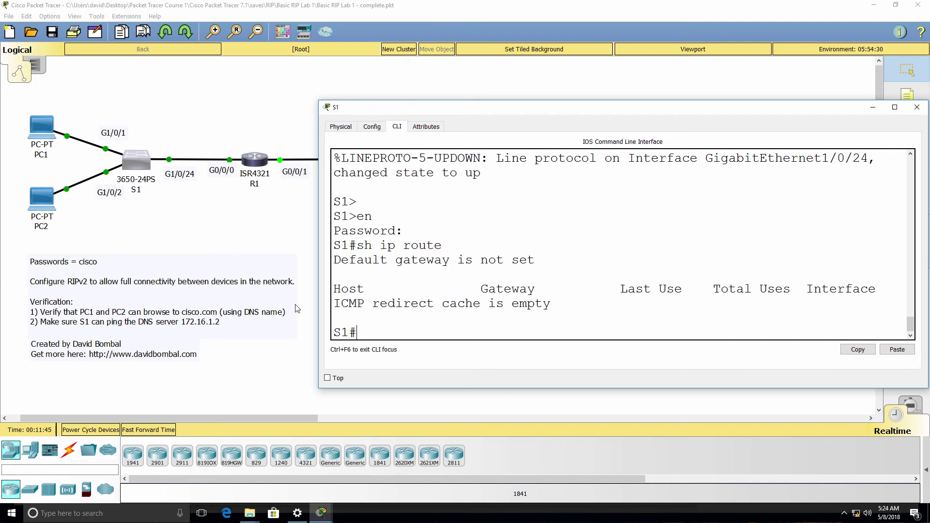
# In S1's global configuration mode, enter ip default-gateway with address 192.168.1.254
pyautogui.write('conf t')
pyautogui.press('Return')
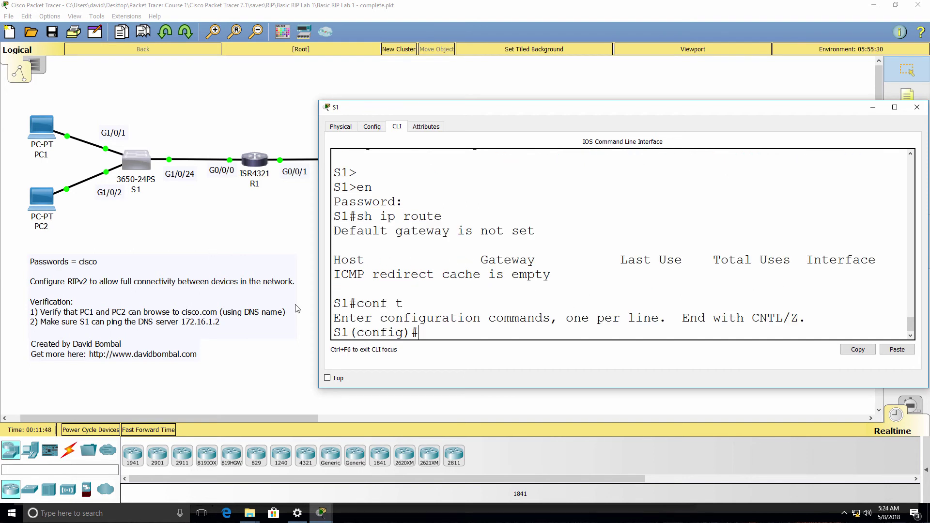
pyautogui.write('ip default-g')
pyautogui.press('Tab')
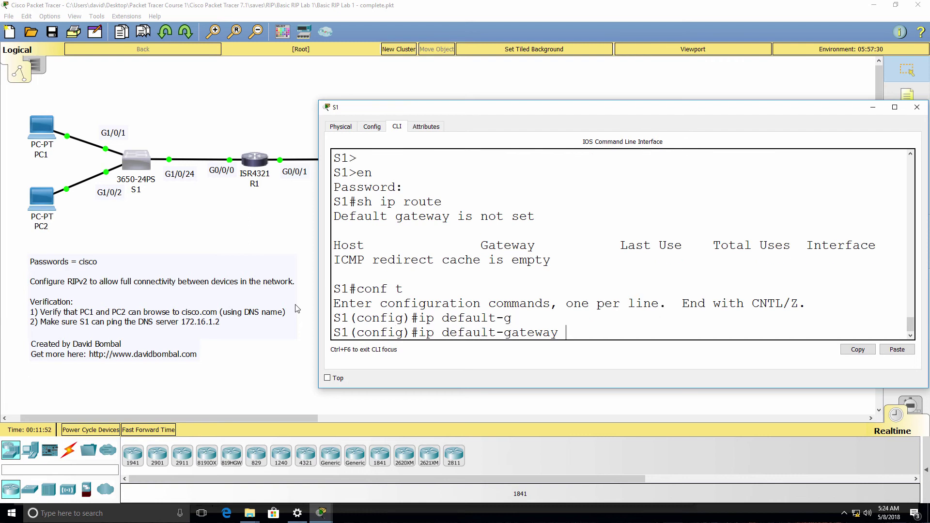
pyautogui.write('192.168.1.254')
# Check R1's interface summary: GigabitEthernet0/0/0 is 192.168.1.254
pyautogui.moveTo(321, 512)
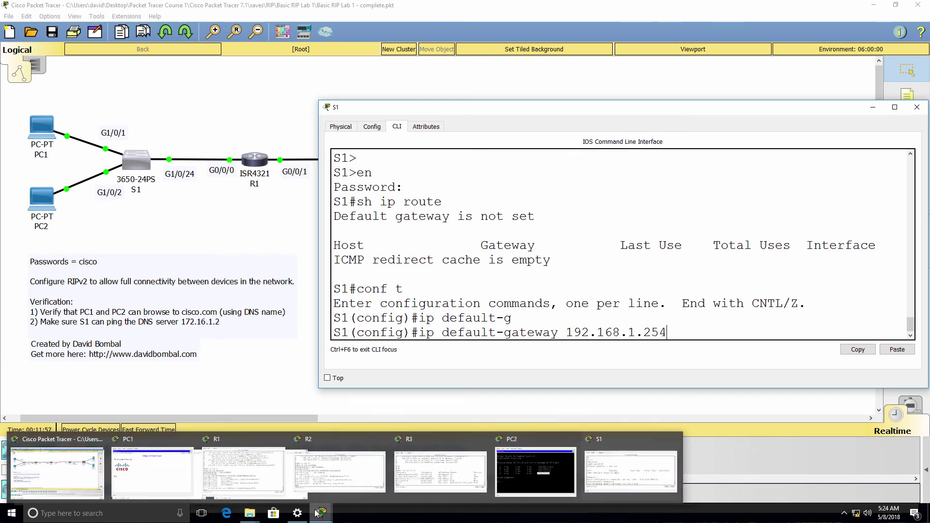
pyautogui.click(264, 486)
pyautogui.write('sh ip int')
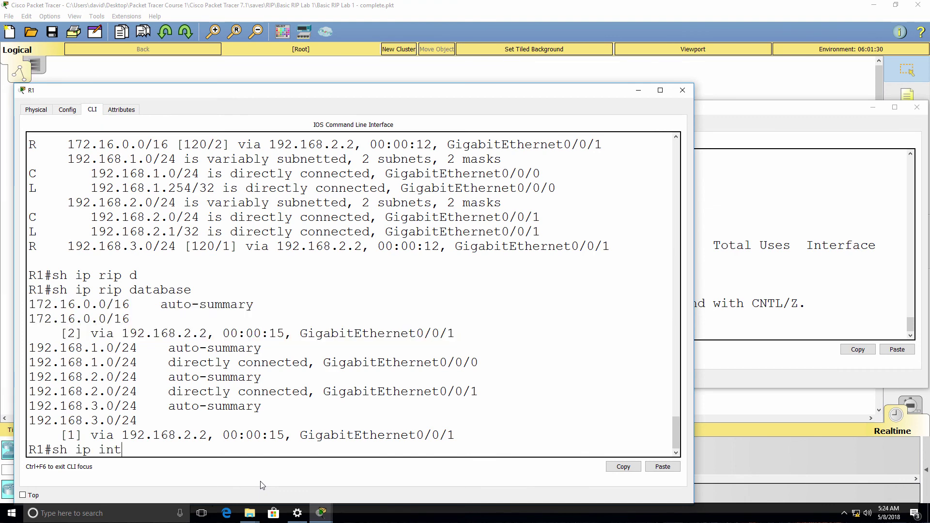
pyautogui.write(' brief')
pyautogui.press('Return')
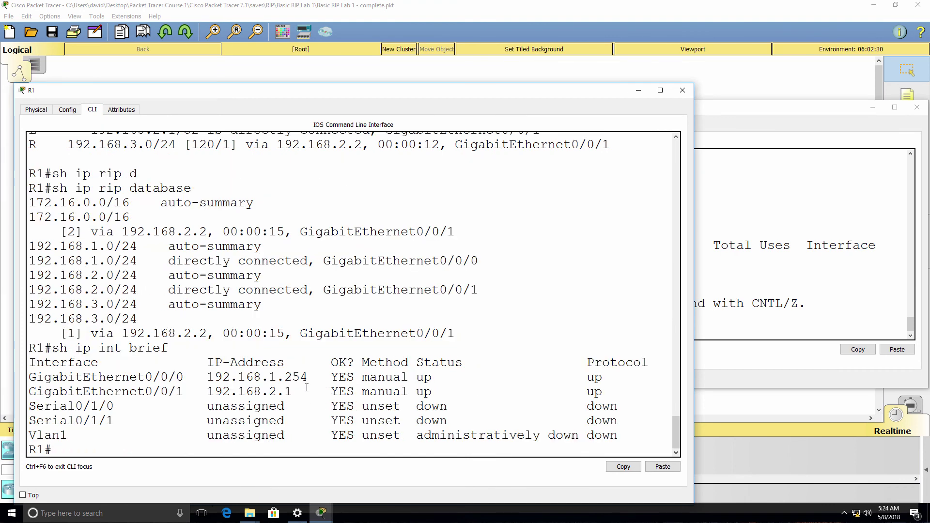
pyautogui.moveTo(306, 385); pyautogui.dragTo(24, 380)
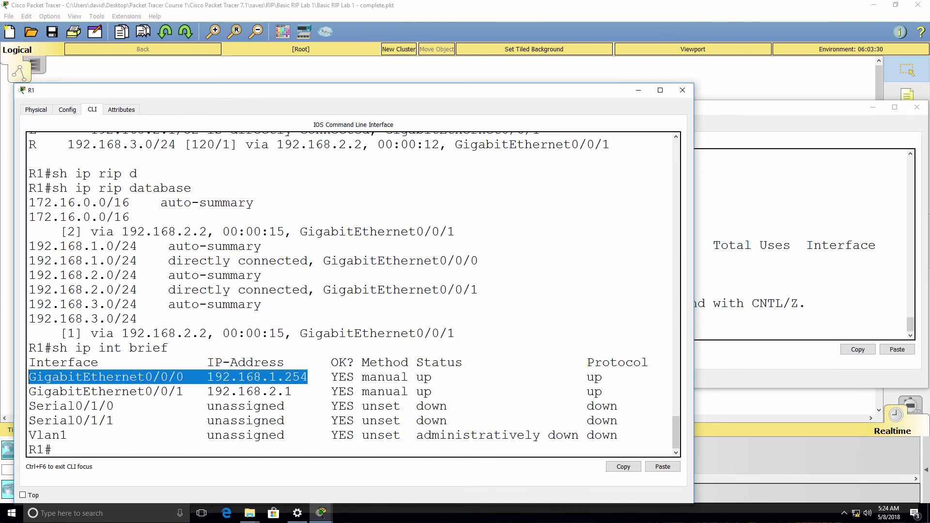
# Apply S1's default gateway 192.168.1.254 and confirm Vlan1 is 192.168.1.253
pyautogui.click(699, 335)
pyautogui.press('Return')
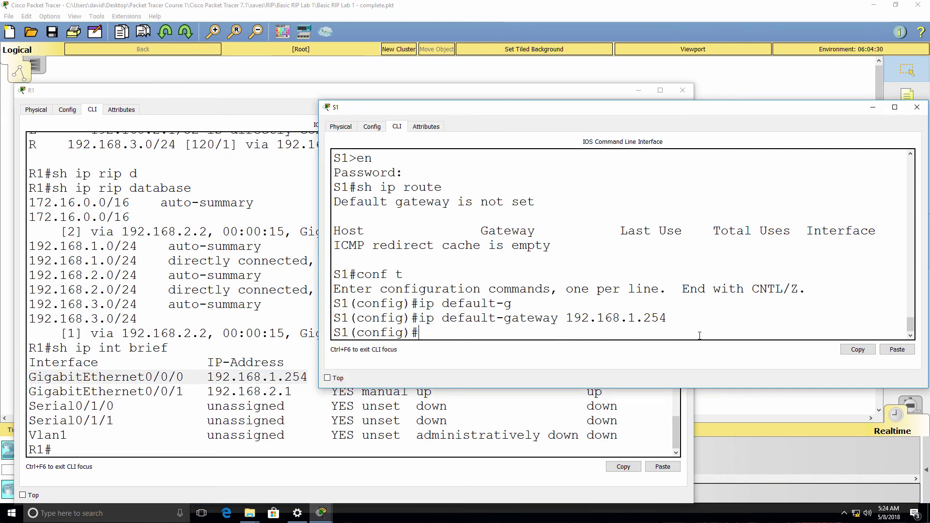
pyautogui.write('end')
pyautogui.press('Return')
pyautogui.press('Return')
pyautogui.write('sh ip ')
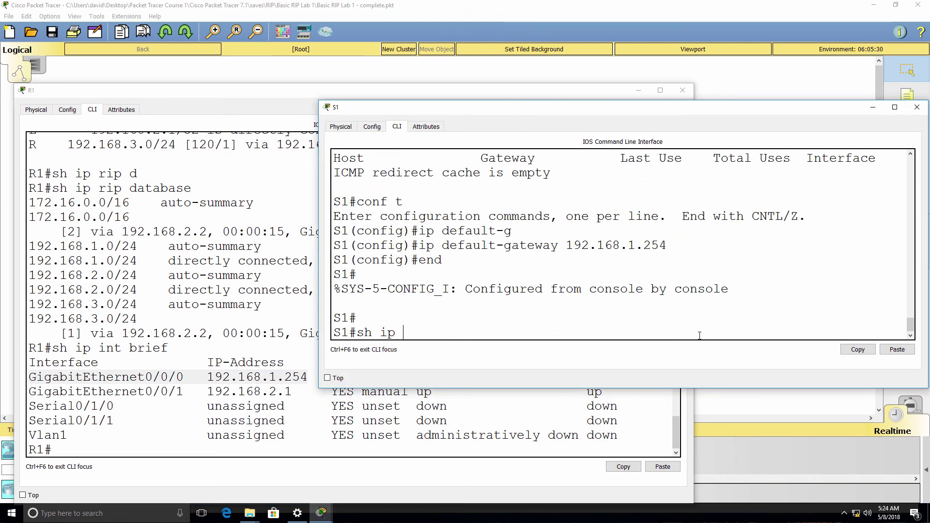
pyautogui.write('tin')
pyautogui.press('BackSpace')
pyautogui.press('BackSpace')
pyautogui.press('BackSpace')
pyautogui.write('intb ')
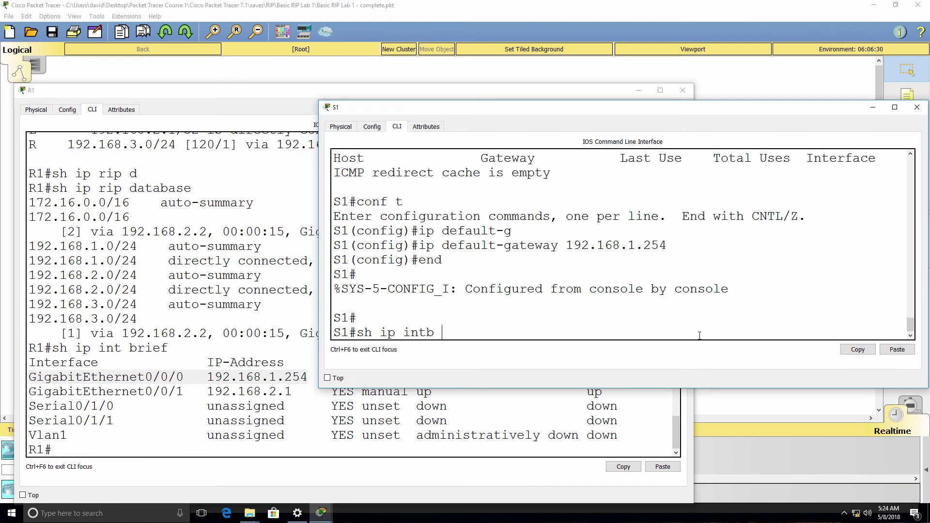
pyautogui.write('r brief')
pyautogui.press('Return')
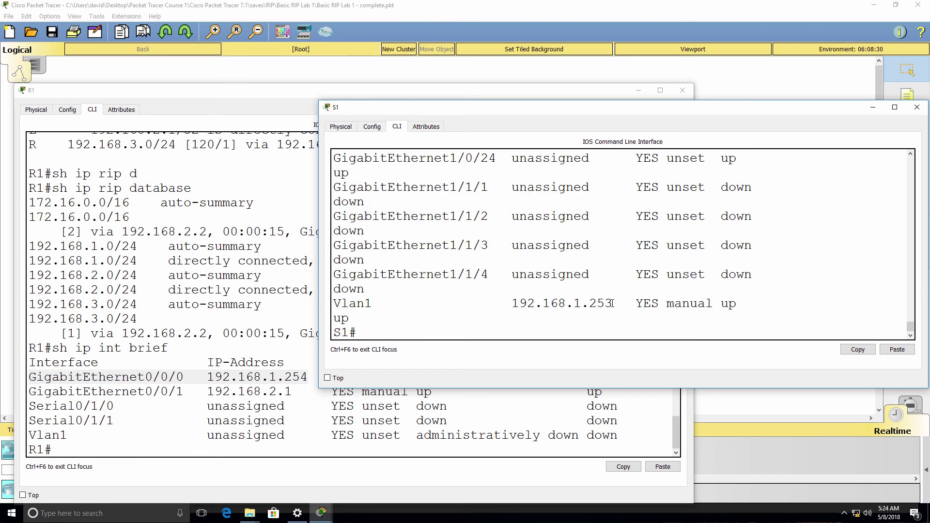
pyautogui.moveTo(611, 303); pyautogui.dragTo(423, 304)
# Enter a ping to 192.168.1.254 on S1
pyautogui.write('ping 1921.68.1')
pyautogui.press('BackSpace')
pyautogui.press('BackSpace')
pyautogui.press('BackSpace')
pyautogui.press('BackSpace')
pyautogui.write('168.1.254')
# From S1, ping 192.168.1.254 and 172.16.1.2, then traceroute to 172.16.1.2 in four hops
pyautogui.press('Return')
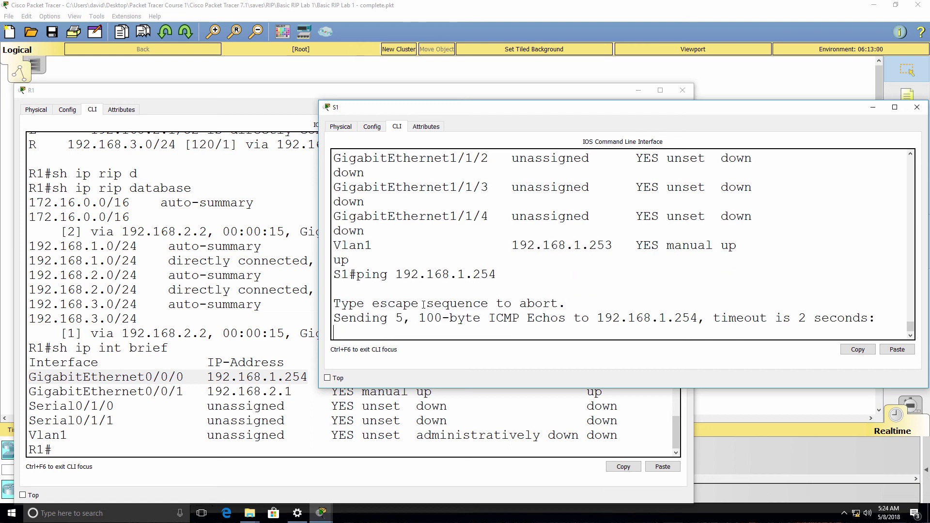
pyautogui.write('ping 172')
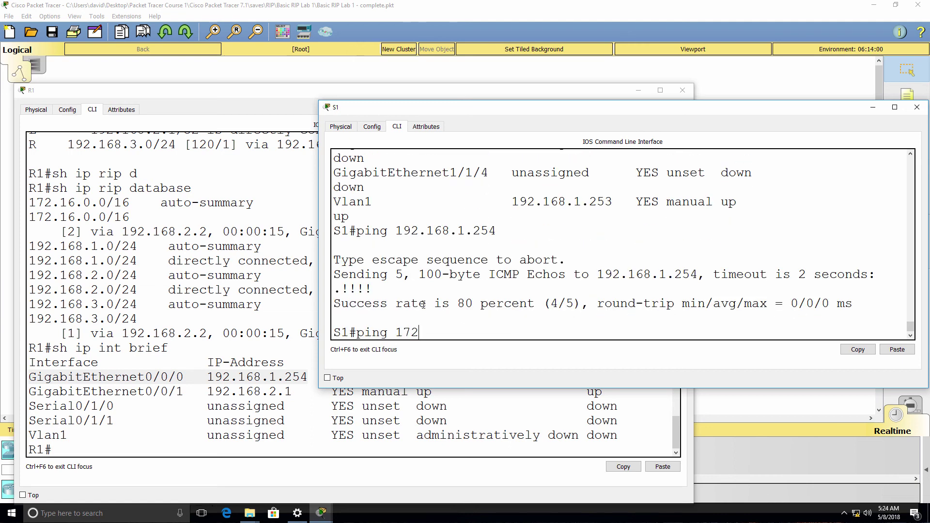
pyautogui.write('.16.')
pyautogui.moveTo(640, 107); pyautogui.dragTo(546, 191)
pyautogui.write('1.2')
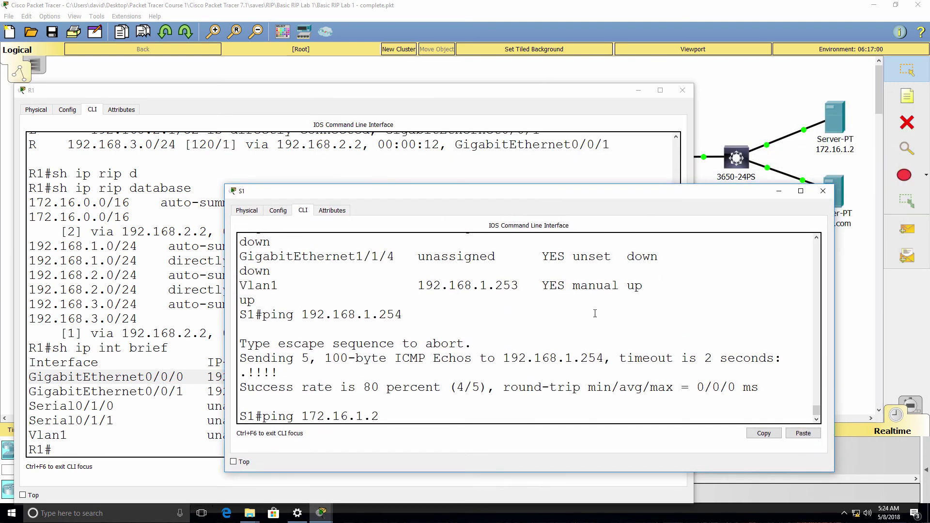
pyautogui.press('Return')
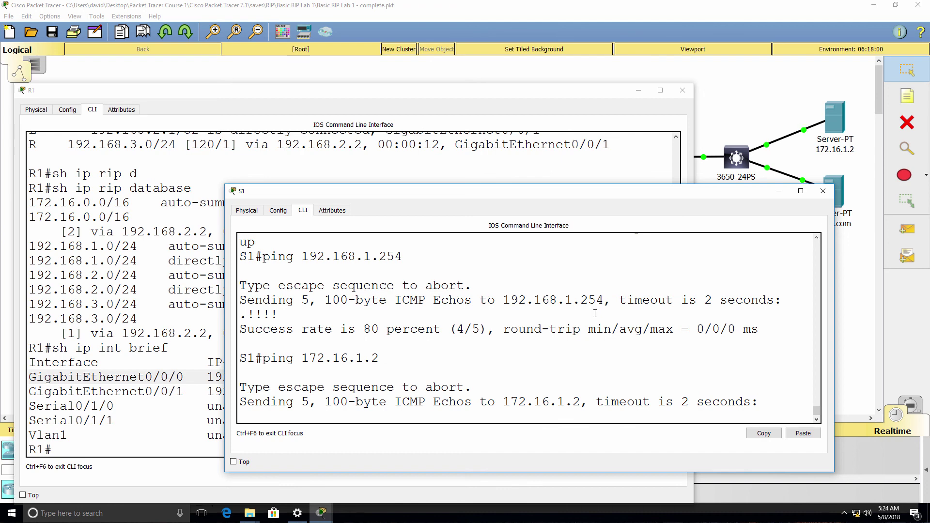
pyautogui.write('r')
pyautogui.press('Tab')
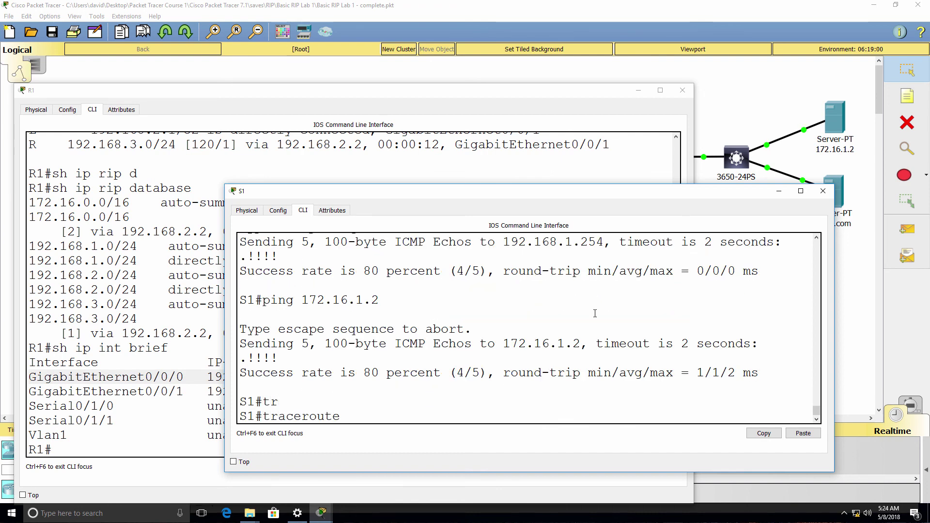
pyautogui.press('Return')
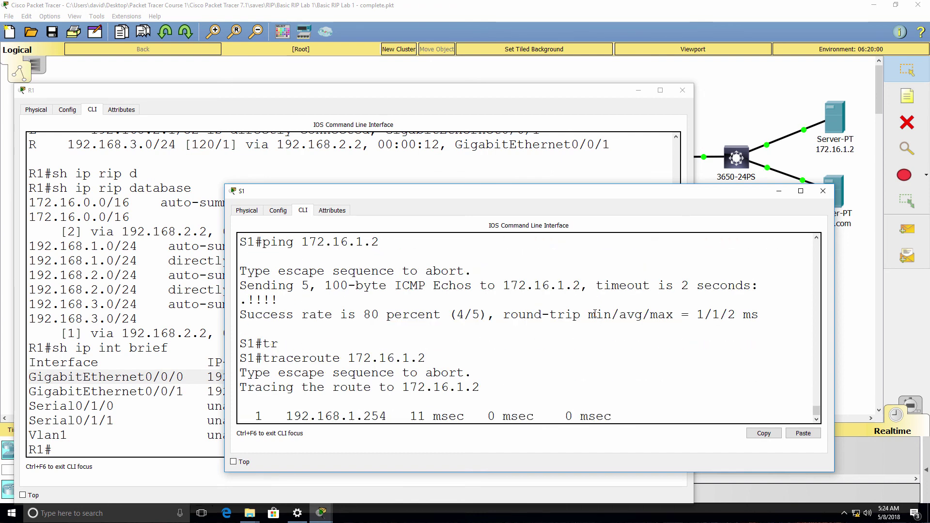
pyautogui.click(639, 92)
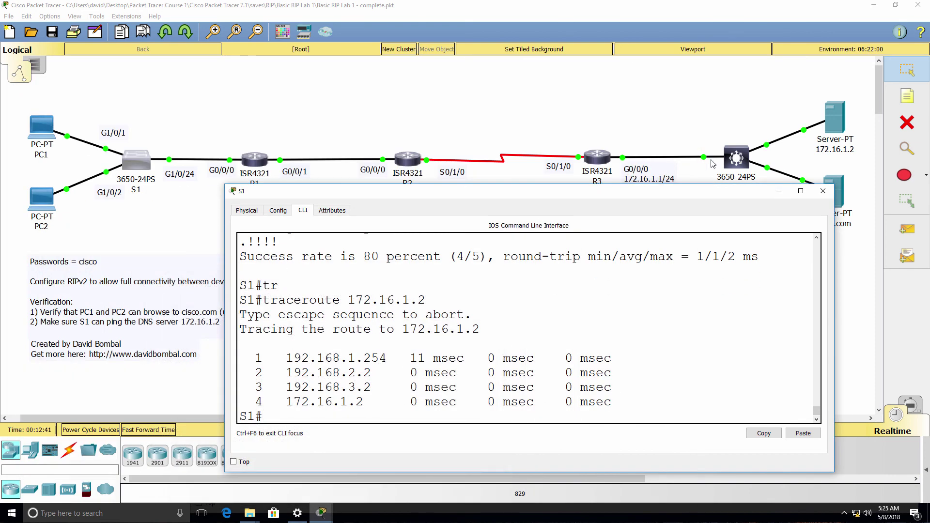
# Save S1's running configuration with wr
pyautogui.moveTo(688, 194); pyautogui.dragTo(695, 221)
pyautogui.write('wr')
pyautogui.press('Return')
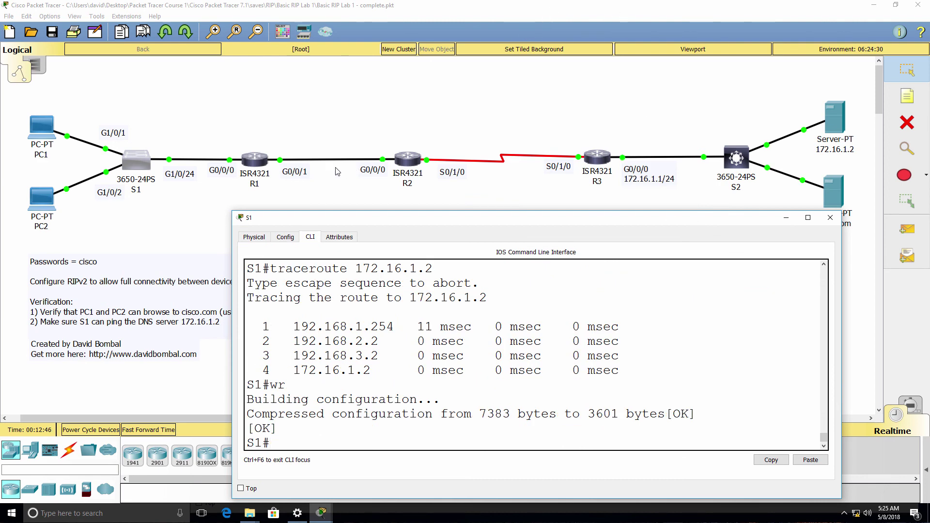
# Display R1's routing table showing RIP route 172.16.0.0/16 [120/2] via 192.168.2.2
pyautogui.click(244, 166)
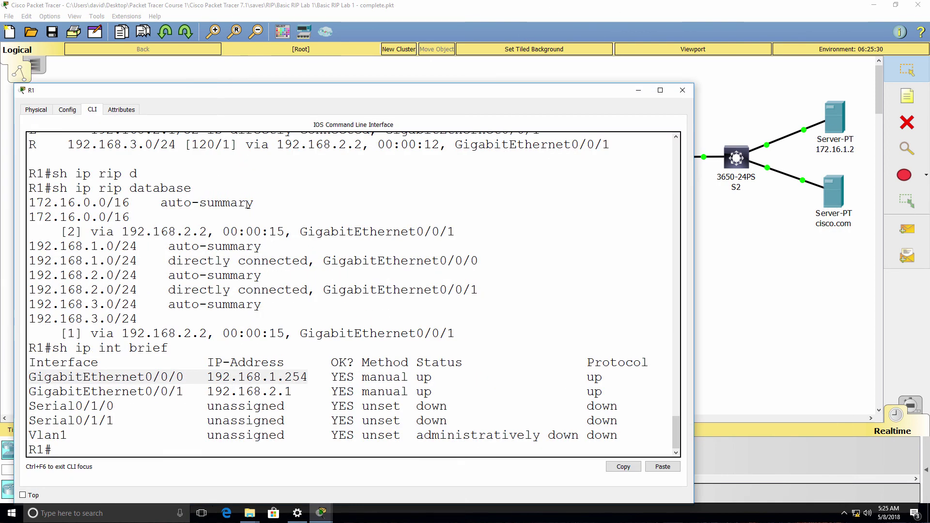
pyautogui.write('sh ip route')
pyautogui.press('Return')
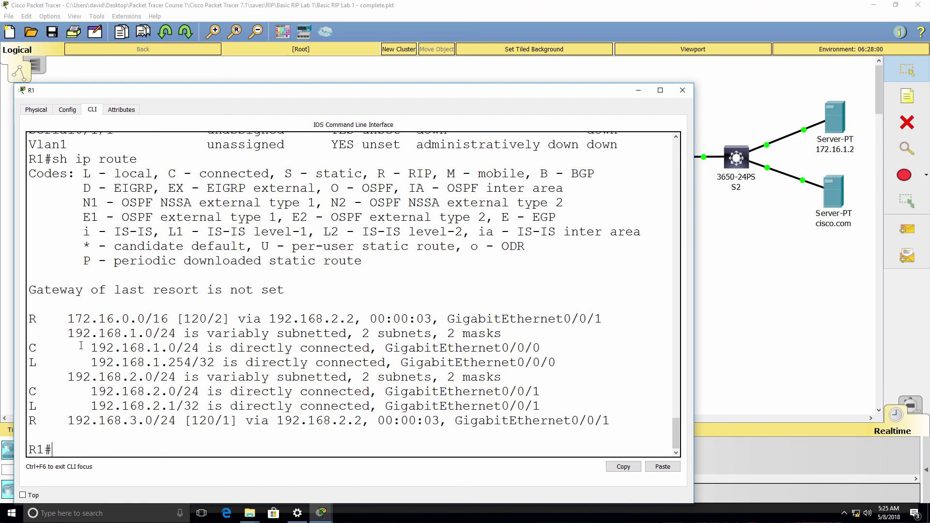
pyautogui.moveTo(58, 320); pyautogui.dragTo(629, 338)
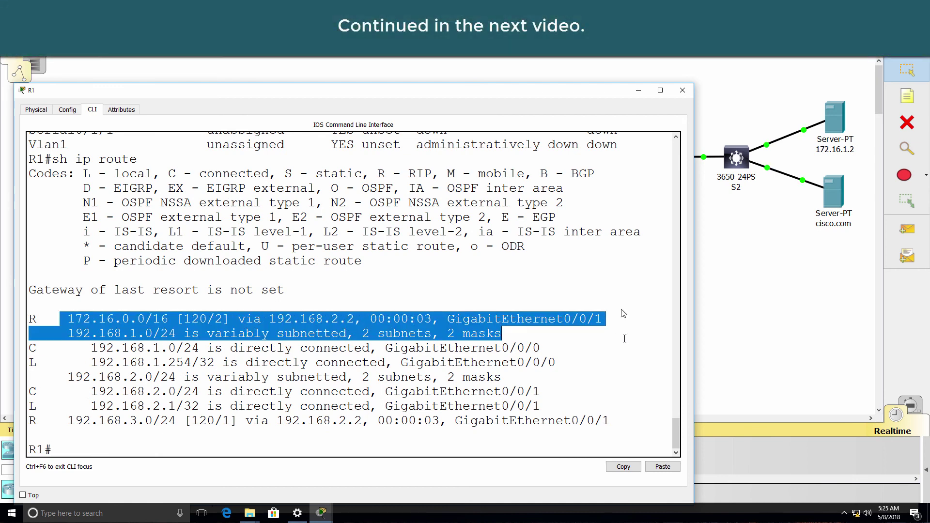